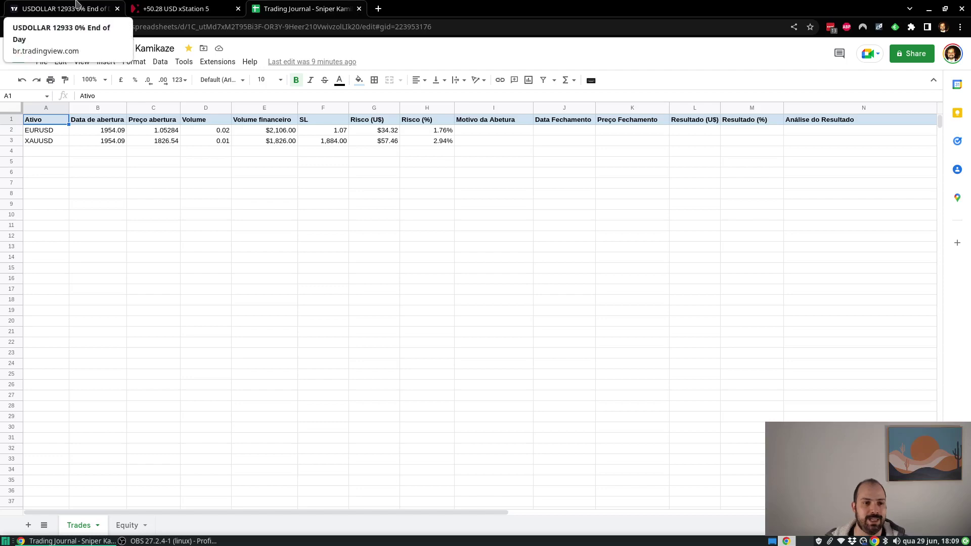
# Switch to the TradingView tab and delete the yellow brush drawings over the latest USDOLLAR candles.
pyautogui.click(55, 7)
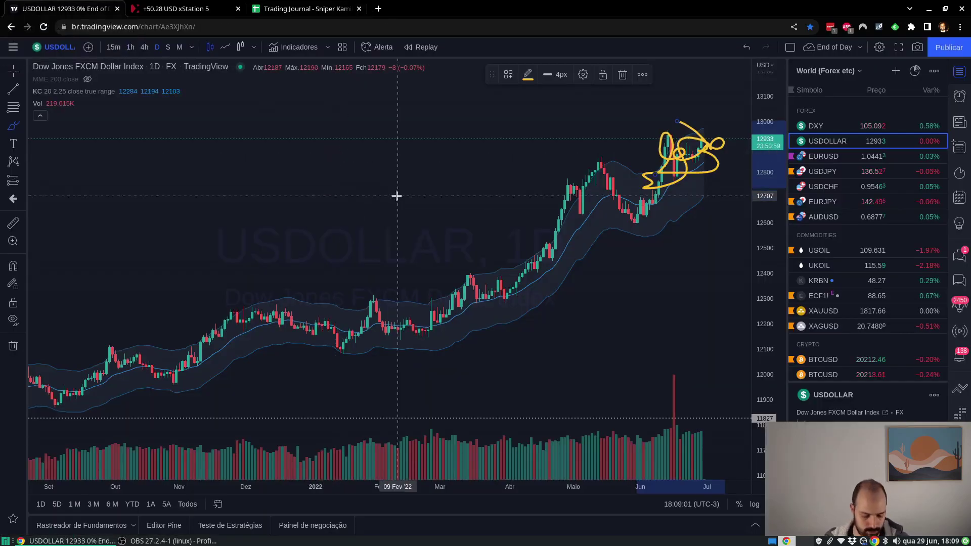
pyautogui.press('ctrl')
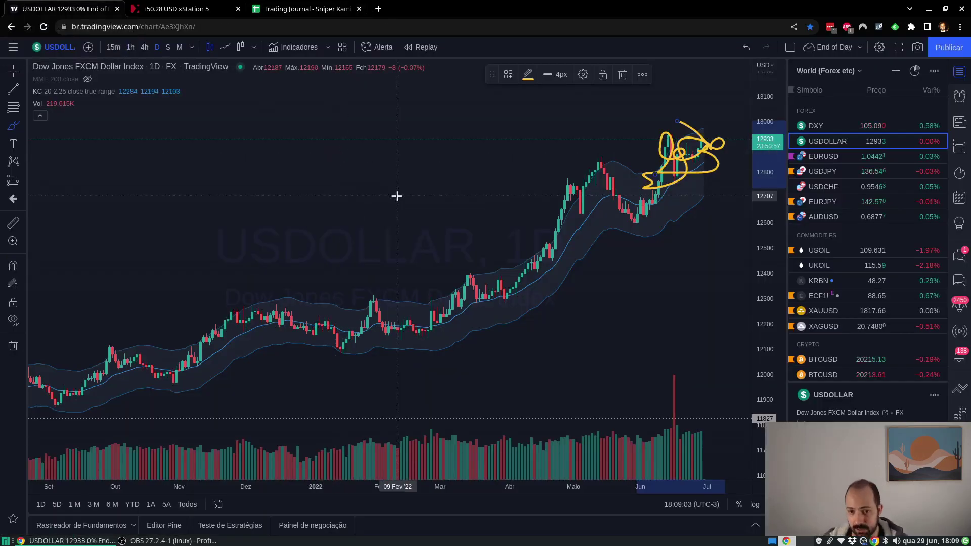
pyautogui.press('Delete')
# Examine the USDOLLAR price trend on the daily timeframe and again on the weekly timeframe.
pyautogui.scroll(2, 444, 128)
pyautogui.scroll(3, 443, 128)
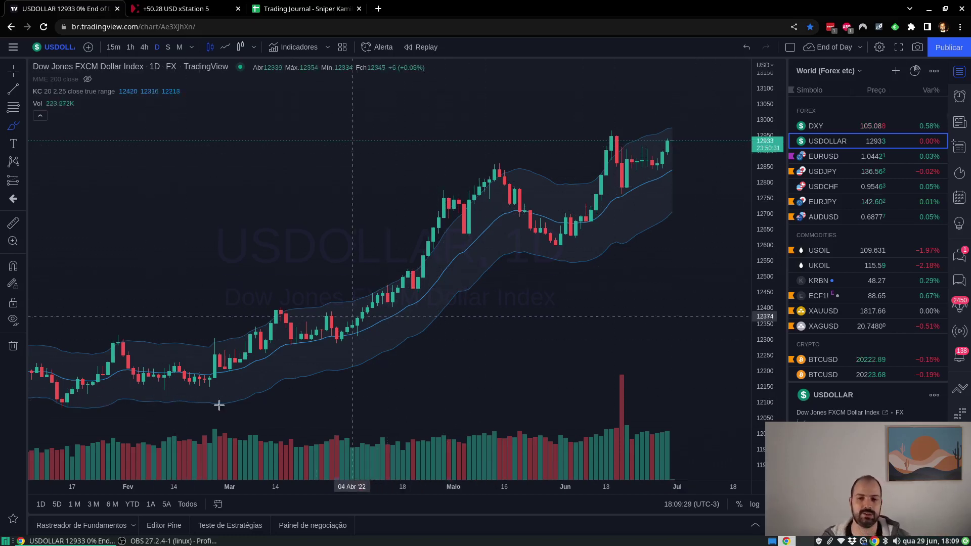
pyautogui.scroll(-2, 364, 359)
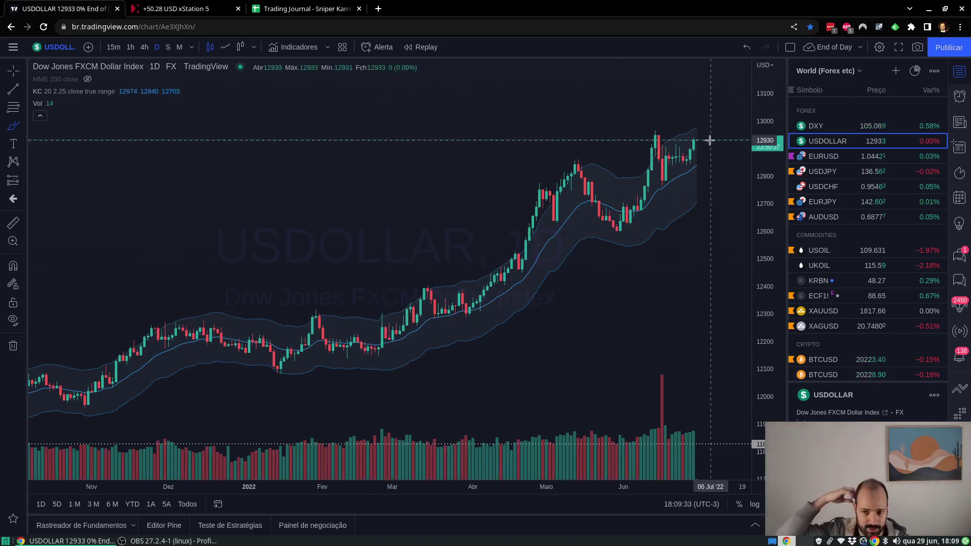
pyautogui.scroll(3, 678, 127)
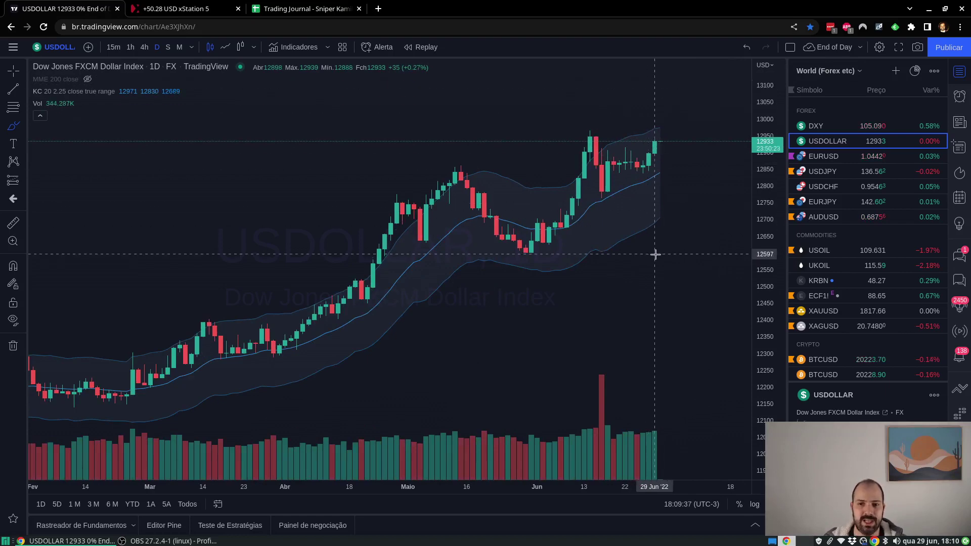
pyautogui.scroll(-4, 658, 283)
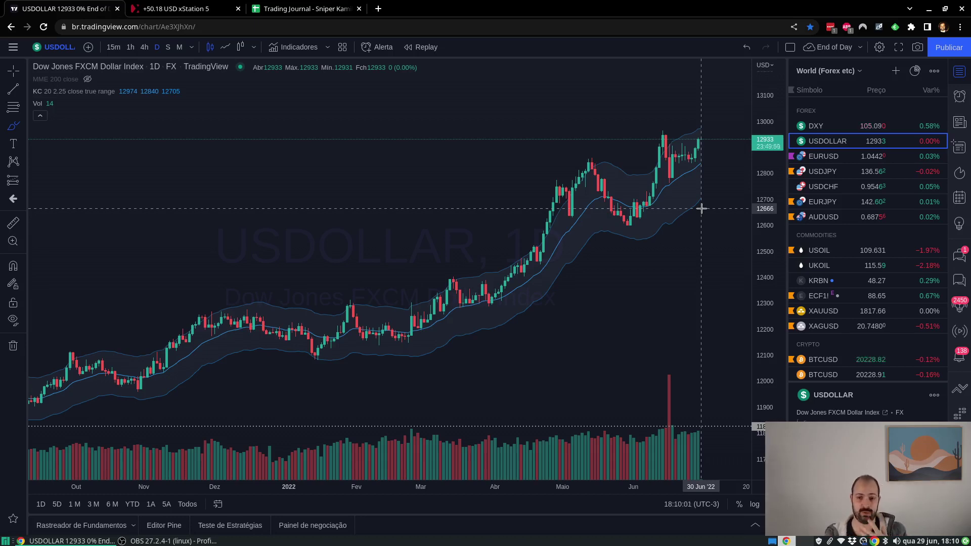
pyautogui.click(169, 47)
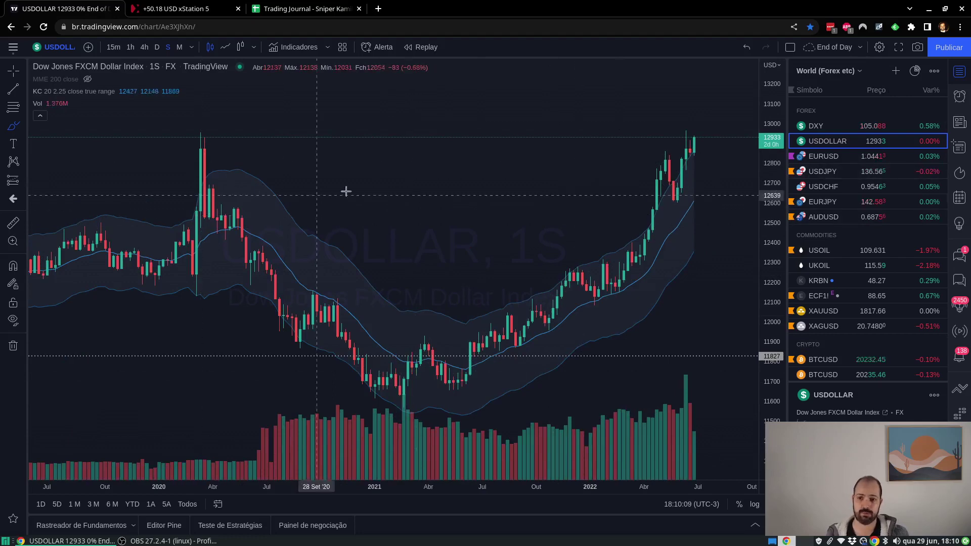
pyautogui.scroll(-1, 905, 173)
pyautogui.scroll(1, 905, 173)
pyautogui.scroll(-3, 548, 167)
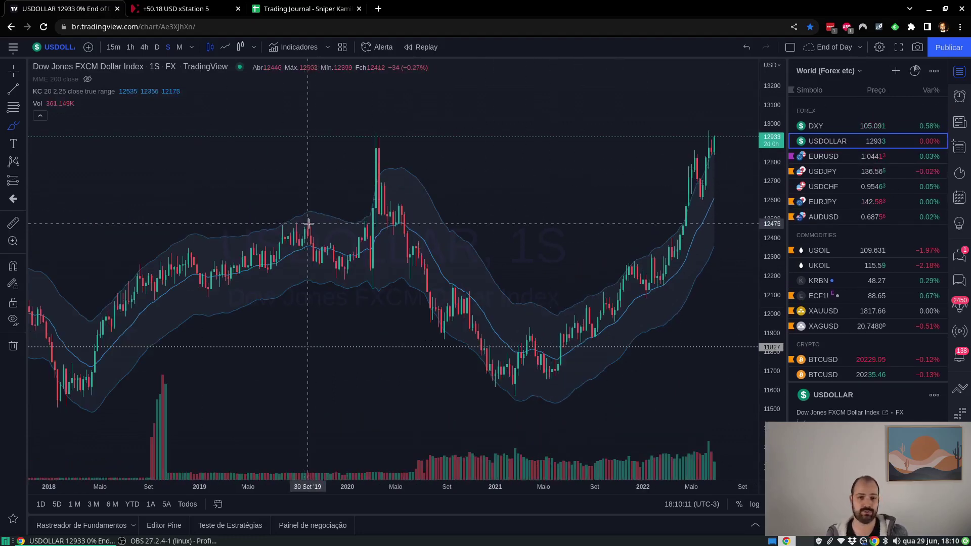
pyautogui.scroll(3, 309, 223)
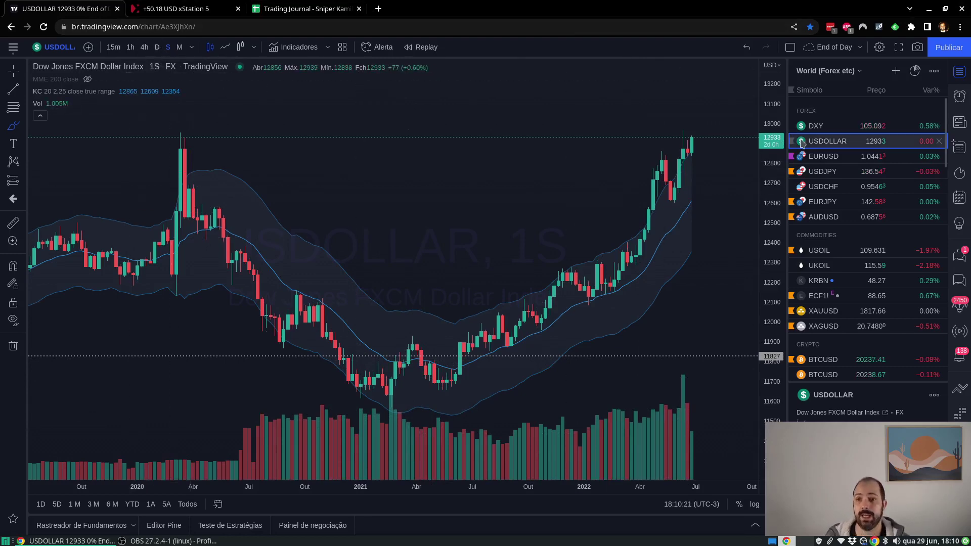
# Load EURUSD from the watchlist on the daily timeframe and examine its recent candles.
pyautogui.click(825, 161)
pyautogui.click(157, 47)
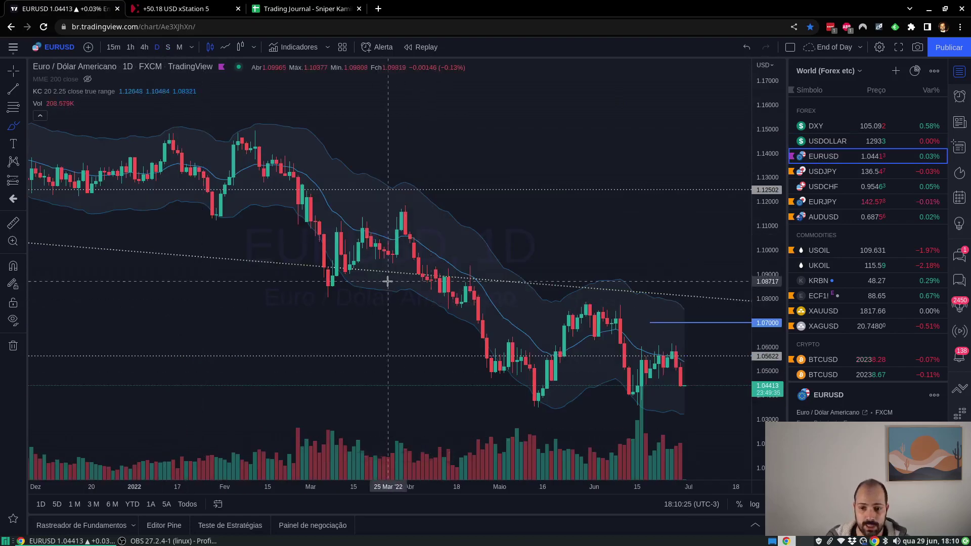
pyautogui.scroll(5, 390, 278)
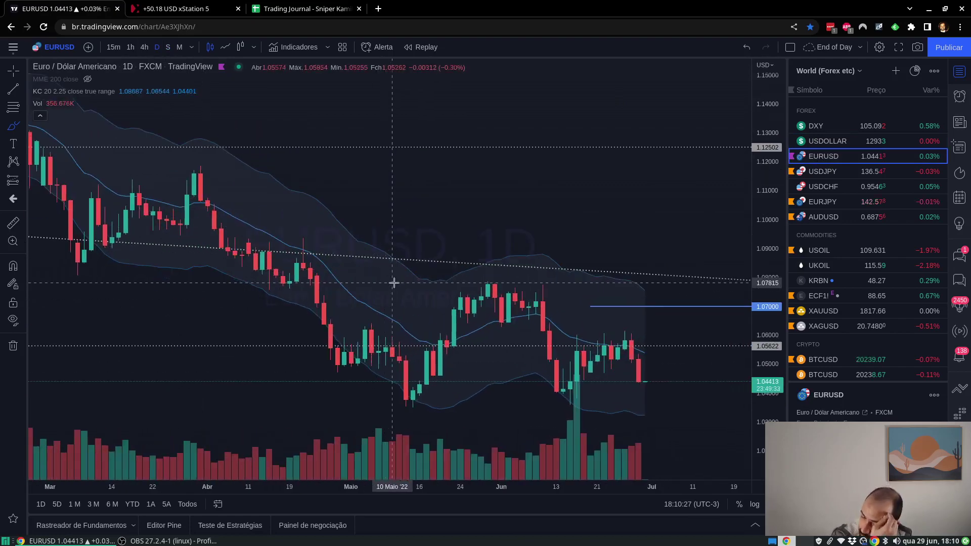
# Switch to the Trading Journal spreadsheet and check the Data de abertura entries of the EURUSD and XAUUSD trades.
pyautogui.click(297, 6)
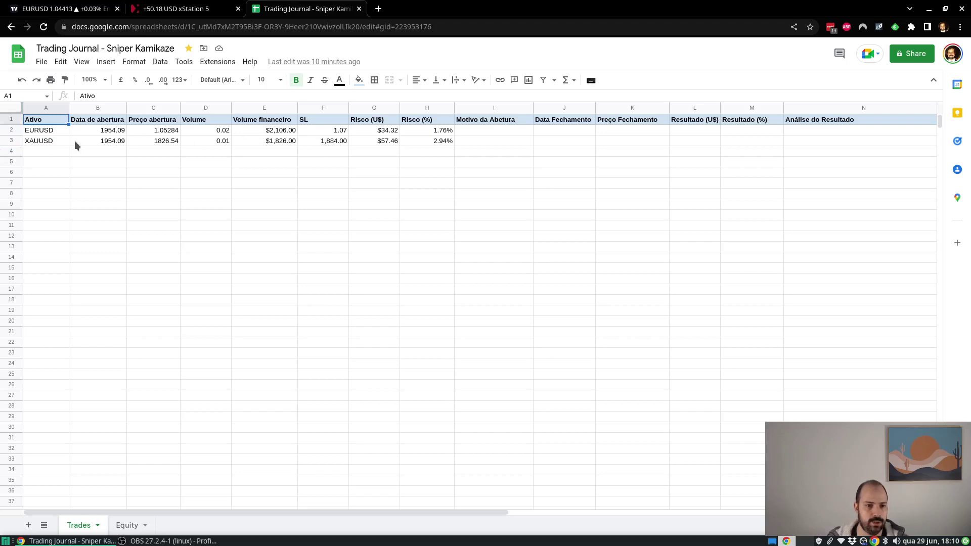
pyautogui.click(89, 131)
pyautogui.press('Down')
pyautogui.press('Up')
pyautogui.press('Down')
pyautogui.press('Up')
pyautogui.press('Down')
pyautogui.press('Up')
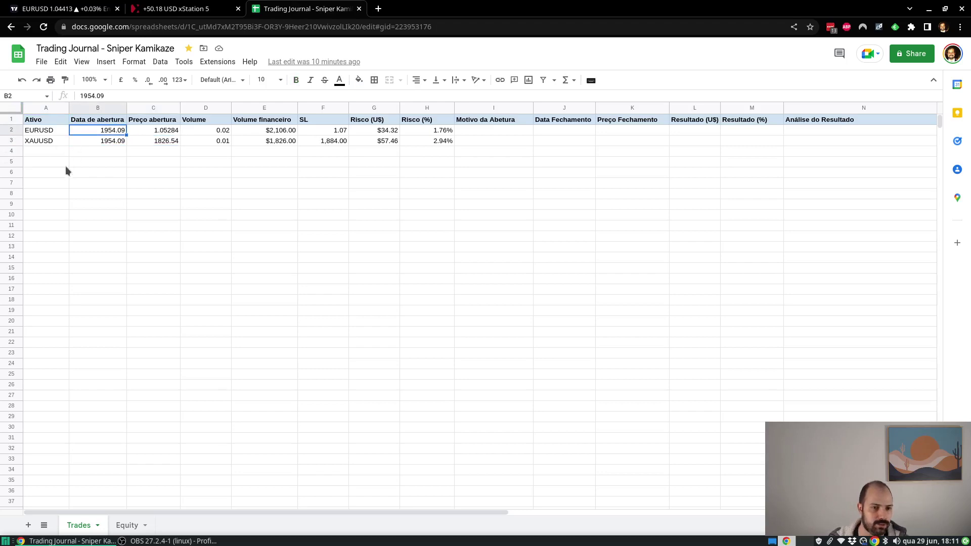
# Apply the Date number format to the entire Data de abertura column.
pyautogui.click(91, 108)
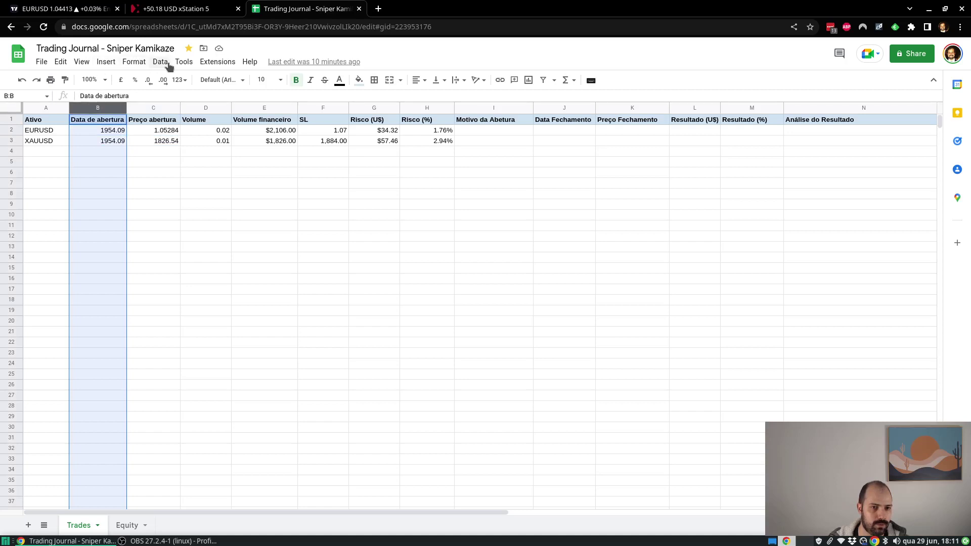
pyautogui.click(159, 62)
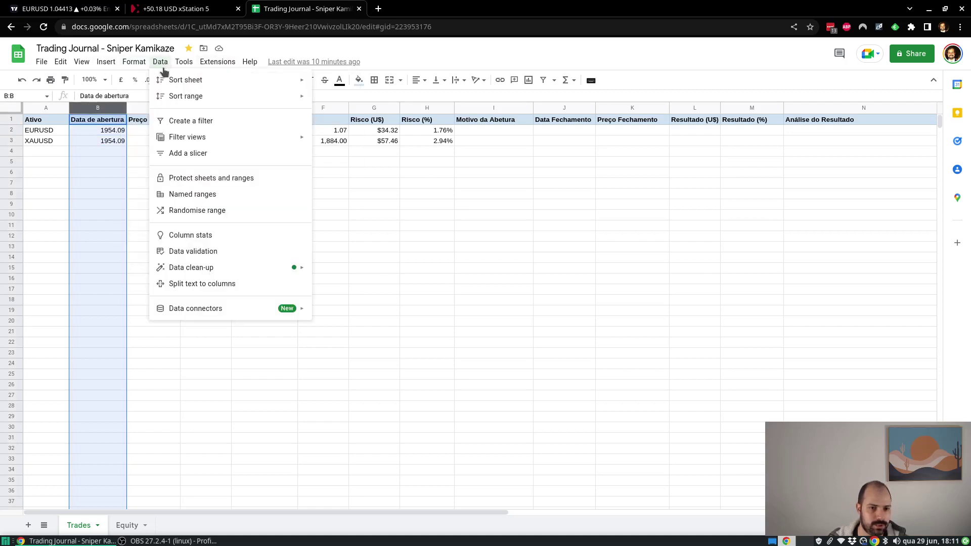
pyautogui.moveTo(134, 61)
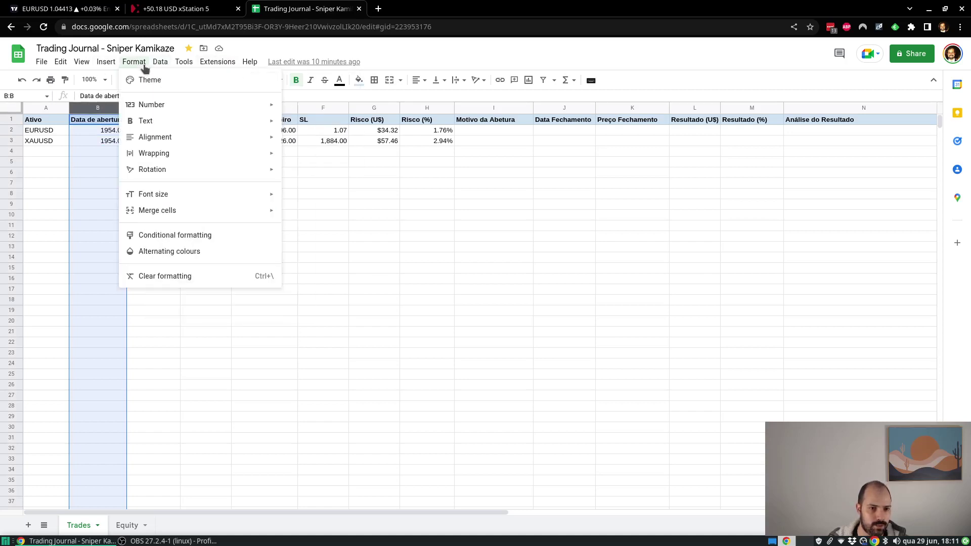
pyautogui.moveTo(147, 105)
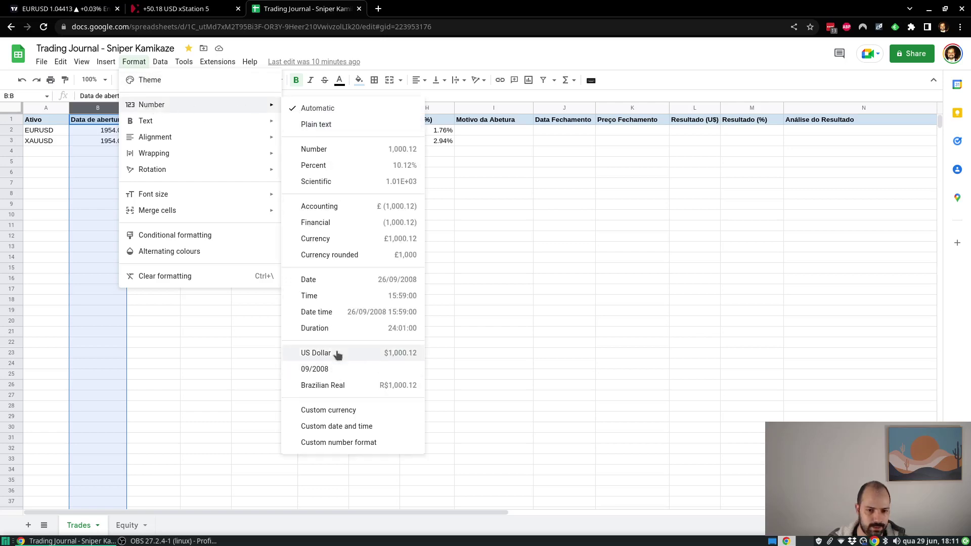
pyautogui.click(334, 283)
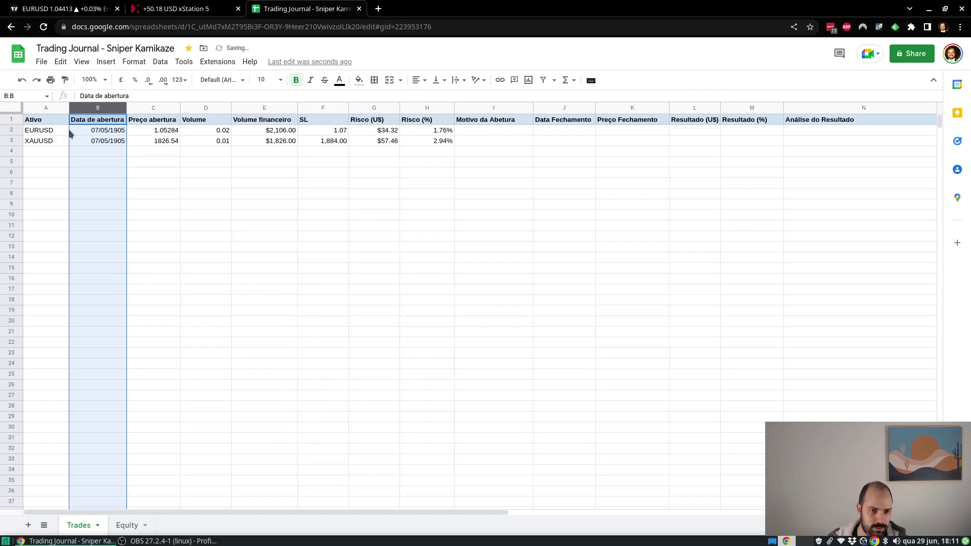
# Look up the opening dates of the open EURUSD and GOLD positions in the xStation 5 tab.
pyautogui.click(84, 142)
pyautogui.hotkey('alt', 'Tab')
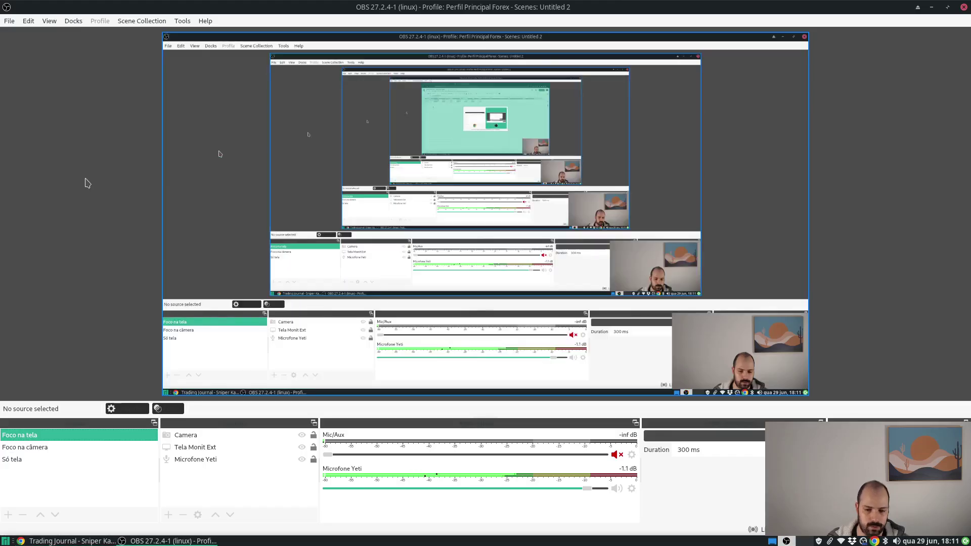
pyautogui.hotkey('alt', 'Tab')
pyautogui.click(197, 6)
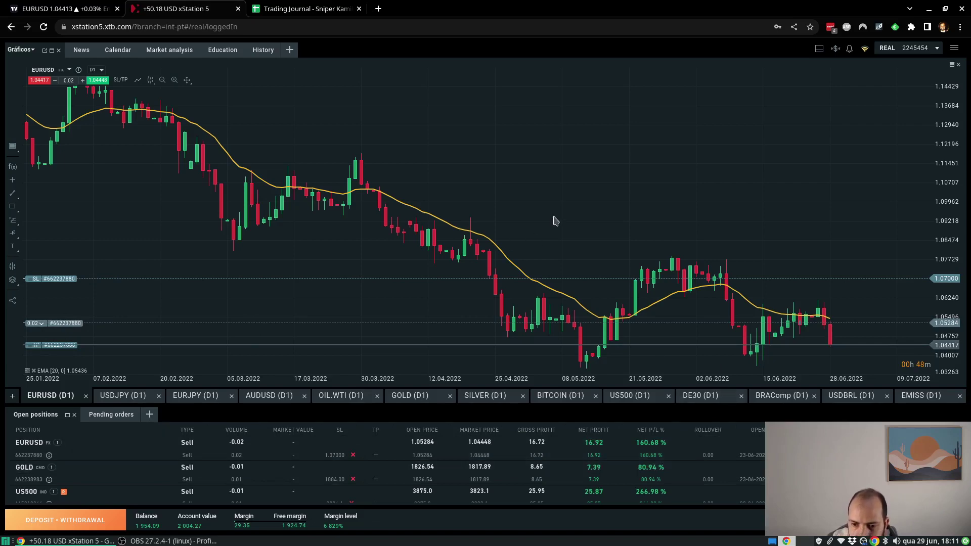
# Return to the Trading Journal and enter 23/06/2022 as the Data de abertura for both EURUSD and XAUUSD.
pyautogui.click(280, 4)
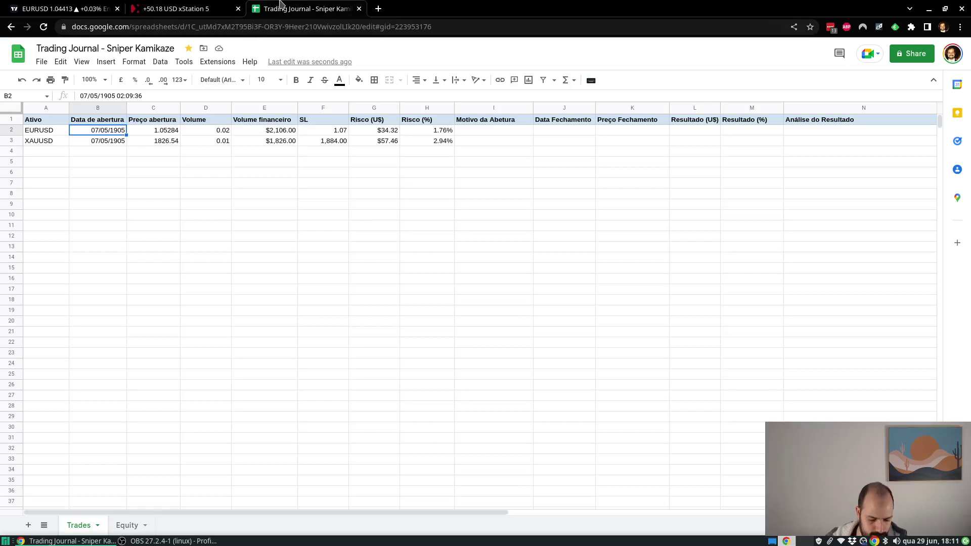
pyautogui.write('26/09')
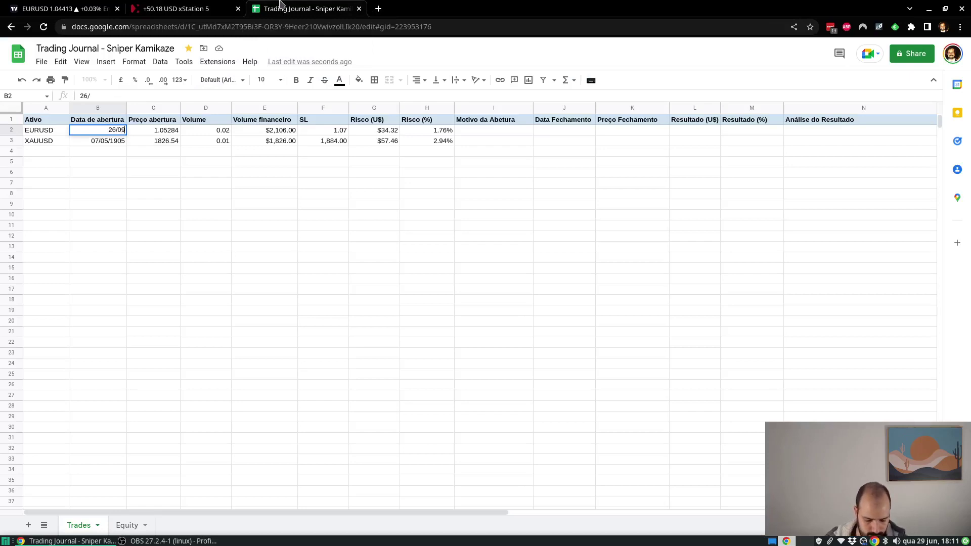
pyautogui.press('BackSpace')
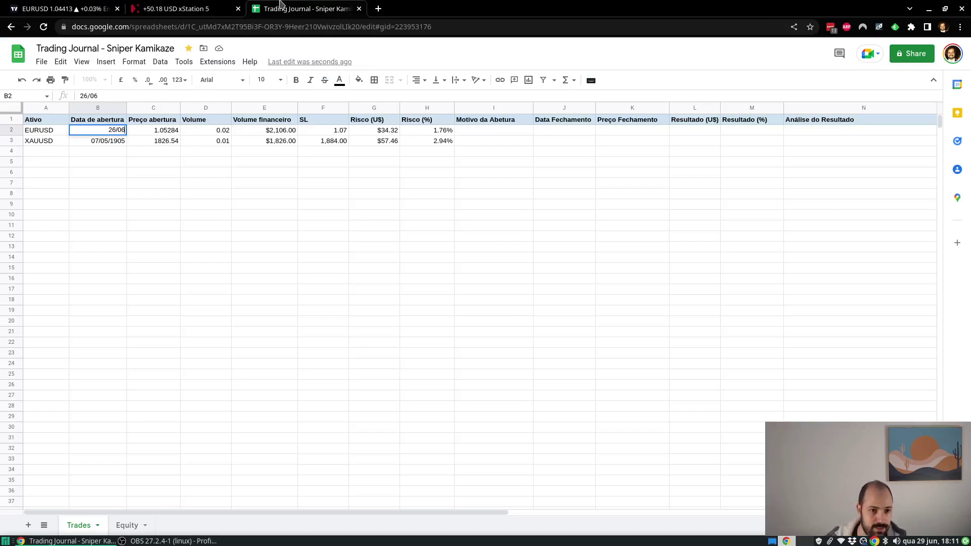
pyautogui.write('2022')
pyautogui.press('Return')
pyautogui.press('Up')
pyautogui.press('Return')
pyautogui.press('Return')
pyautogui.press('Up')
pyautogui.press('Down')
pyautogui.write('23/06/2022')
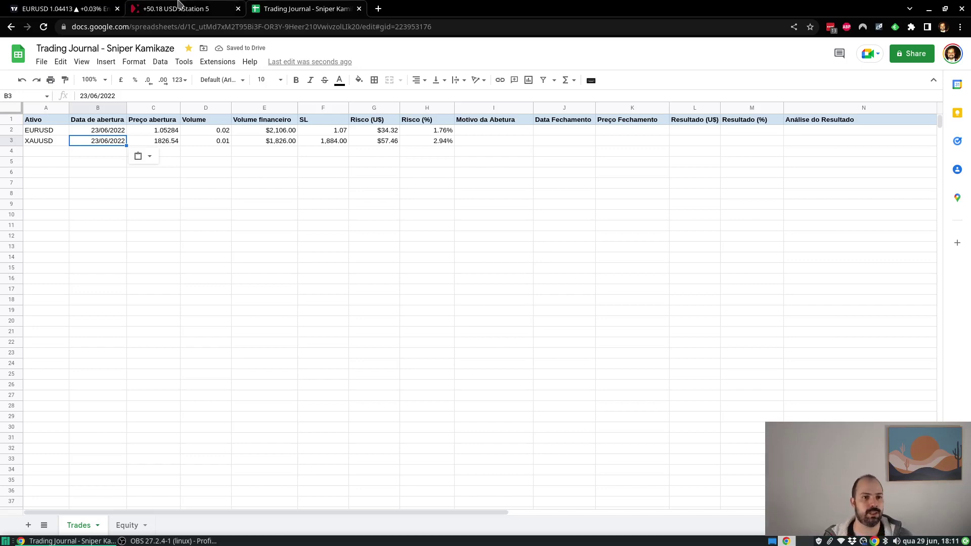
# Switch back to TradingView, examine the recent EURUSD daily candles, and sketch a brush stroke near the June low.
pyautogui.click(49, 6)
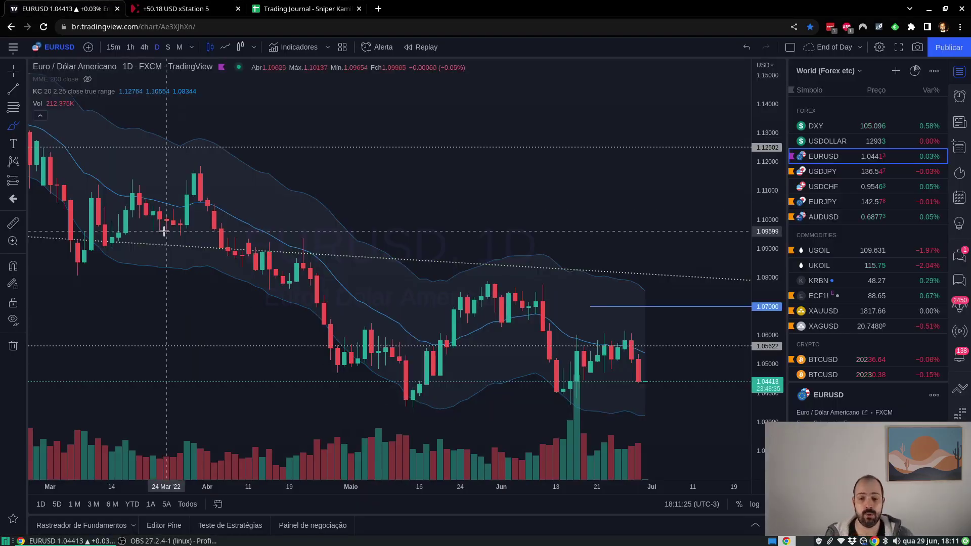
pyautogui.scroll(2, 402, 410)
pyautogui.scroll(3, 402, 402)
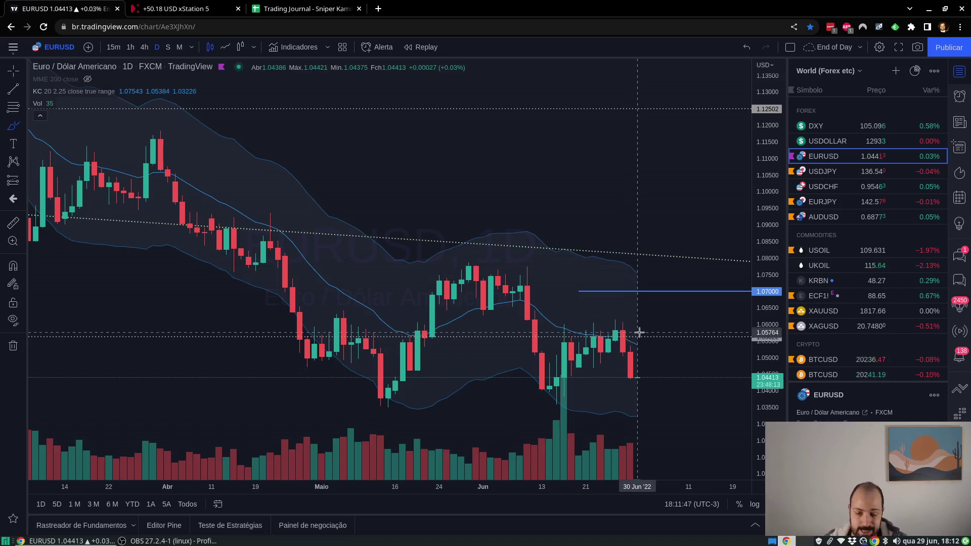
pyautogui.scroll(-3, 642, 364)
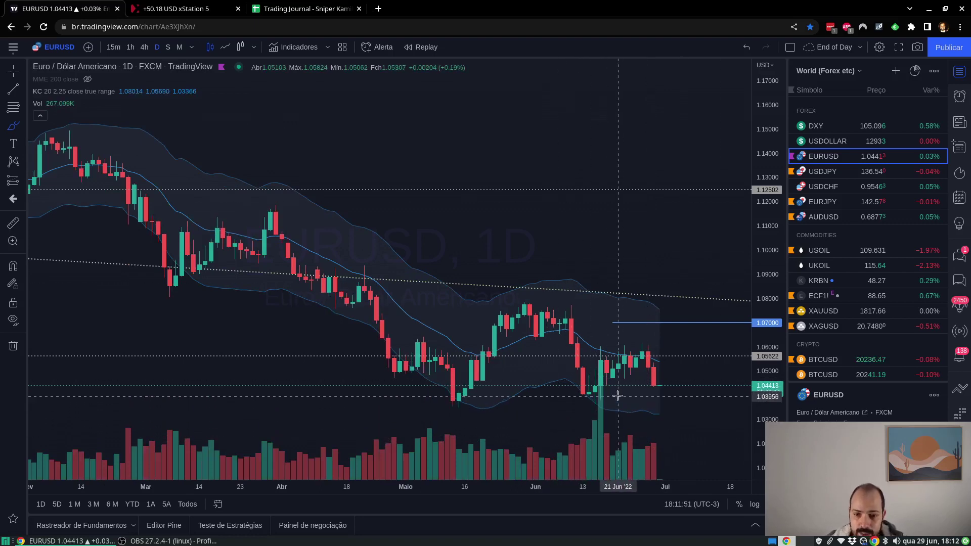
pyautogui.click(16, 127)
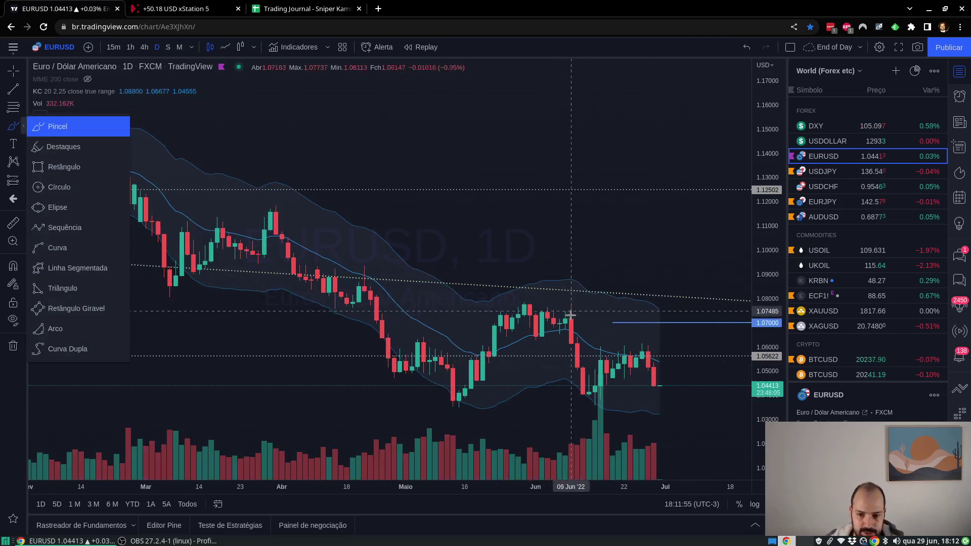
pyautogui.moveTo(586, 394)
pyautogui.mouseDown()
pyautogui.moveTo(641, 353)
pyautogui.moveTo(661, 401)
pyautogui.moveTo(689, 423)
pyautogui.mouseUp()
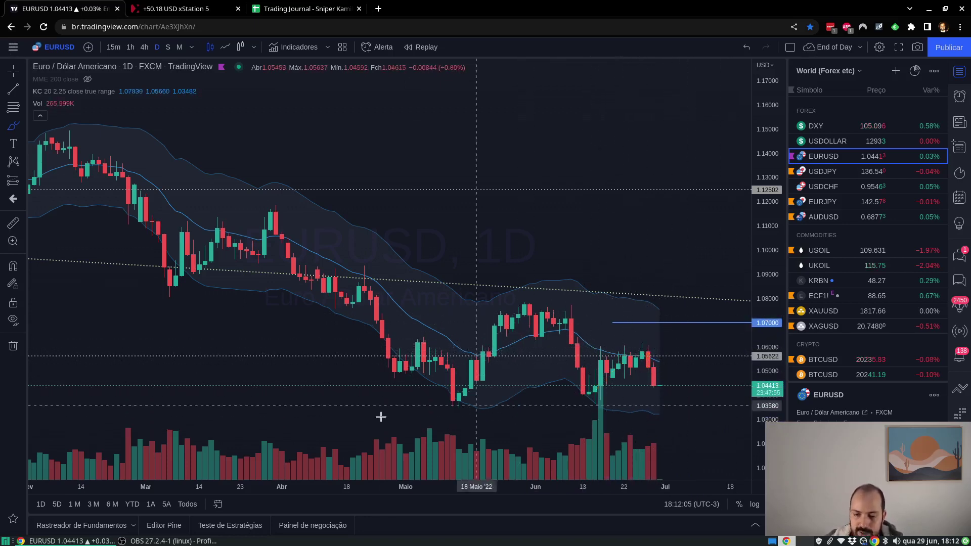
# Check the open EURUSD position in xStation 5, and return to the EURUSD daily chart in TradingView.
pyautogui.click(190, 6)
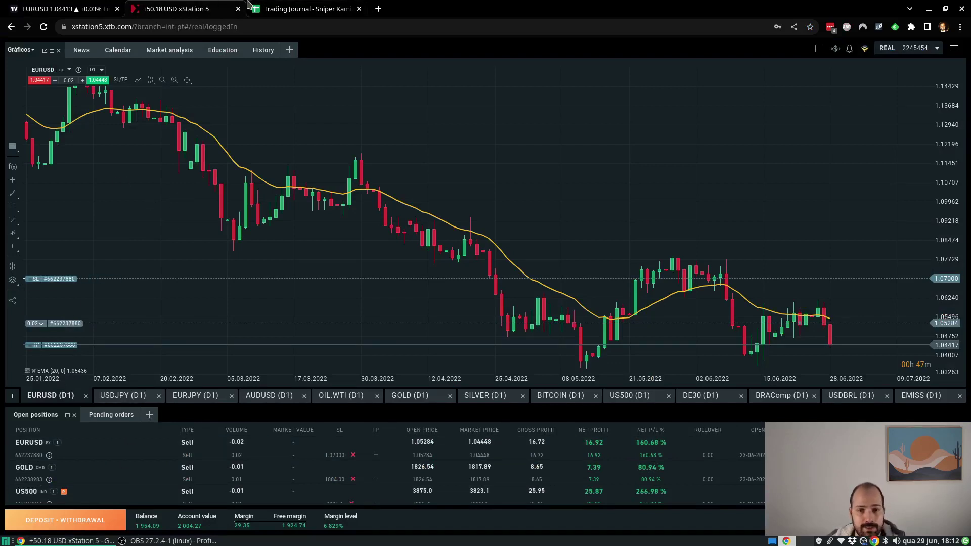
pyautogui.click(66, 8)
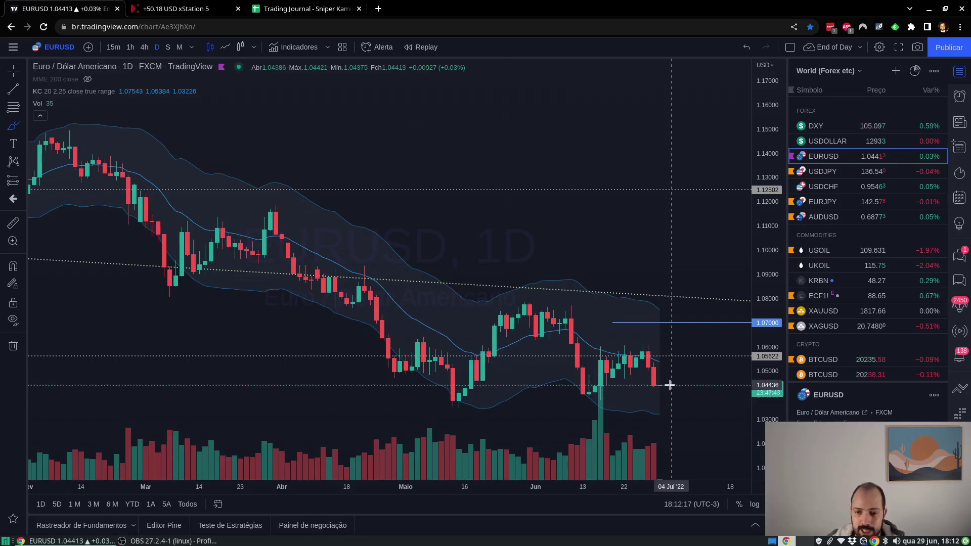
pyautogui.scroll(-2, 683, 411)
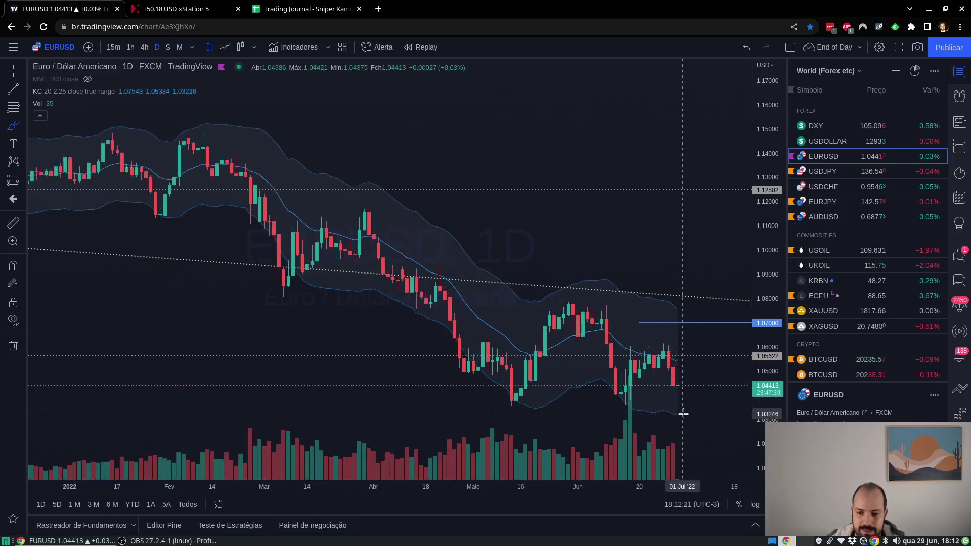
# Examine the longer-term EURUSD trend on the weekly timeframe and on the monthly timeframe.
pyautogui.click(167, 49)
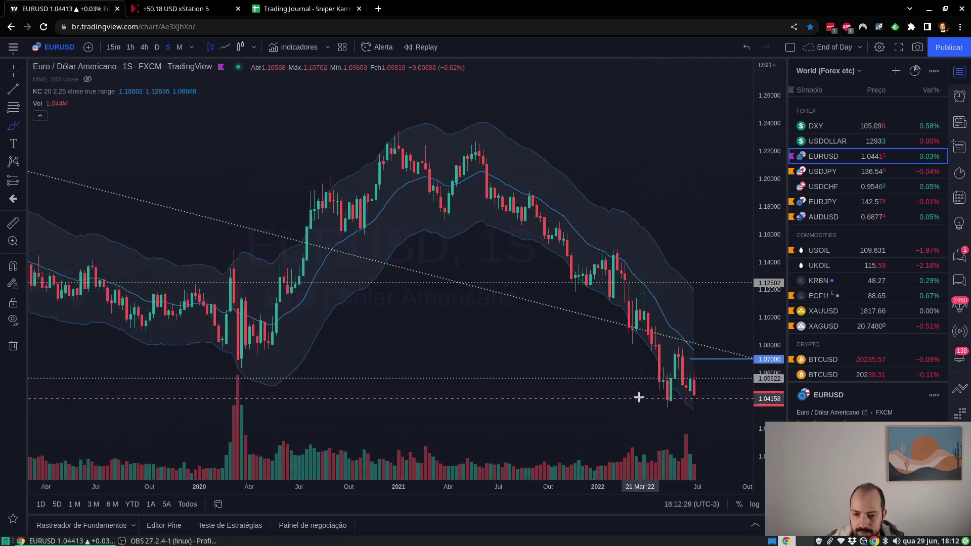
pyautogui.scroll(3, 640, 397)
pyautogui.scroll(-3, 577, 385)
pyautogui.scroll(-2, 579, 356)
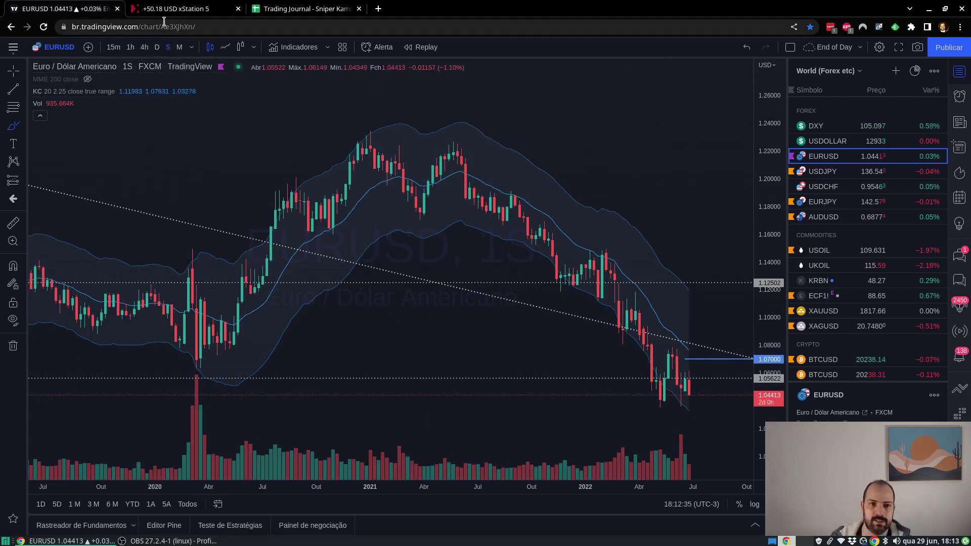
pyautogui.click(179, 47)
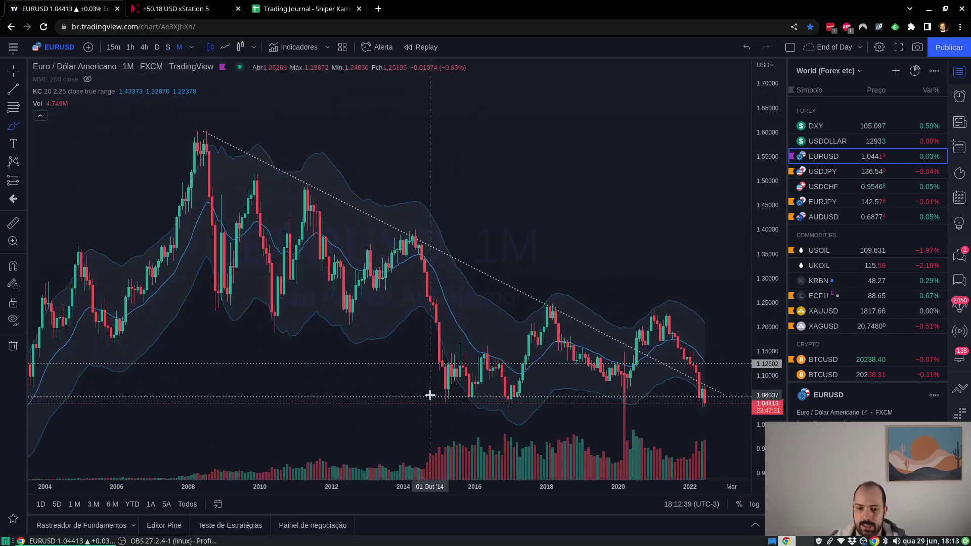
# Examine the EURUSD monthly history from the 1990s to 2022, comparing the current price with the 2015–2017 lows and the descending trendline.
pyautogui.scroll(-3, 419, 389)
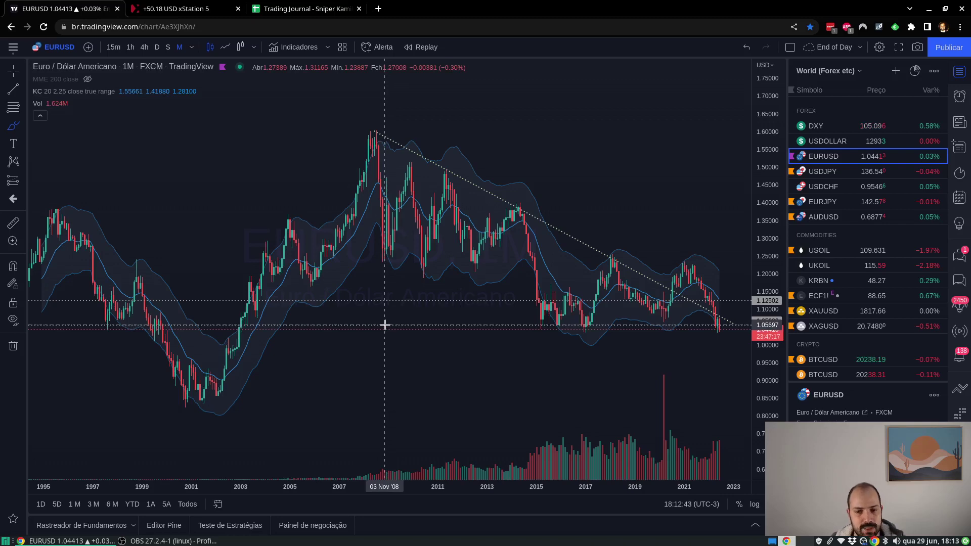
pyautogui.scroll(5, 385, 325)
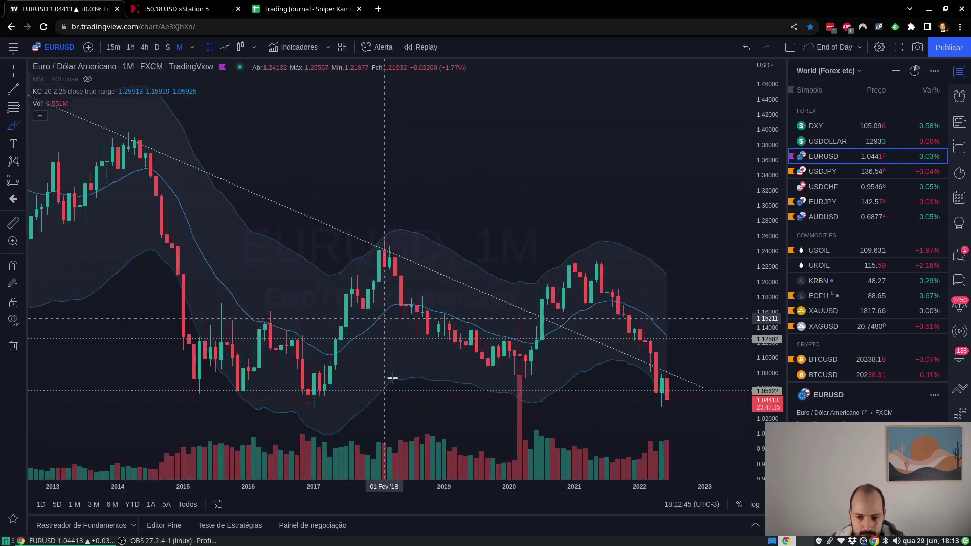
pyautogui.scroll(-5, 529, 408)
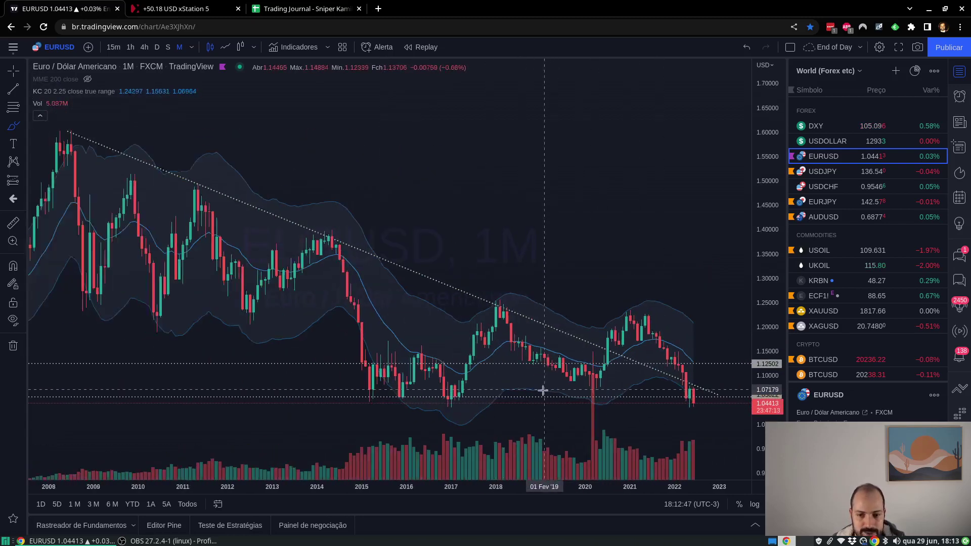
pyautogui.scroll(1, 471, 387)
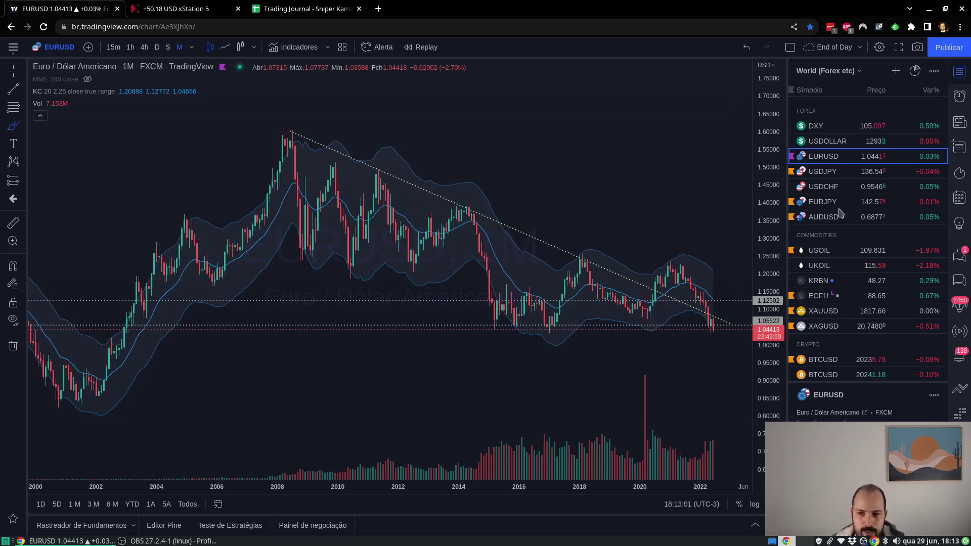
# Open the USDJPY chart and examine its uptrend on the monthly, weekly and daily timeframes.
pyautogui.click(831, 173)
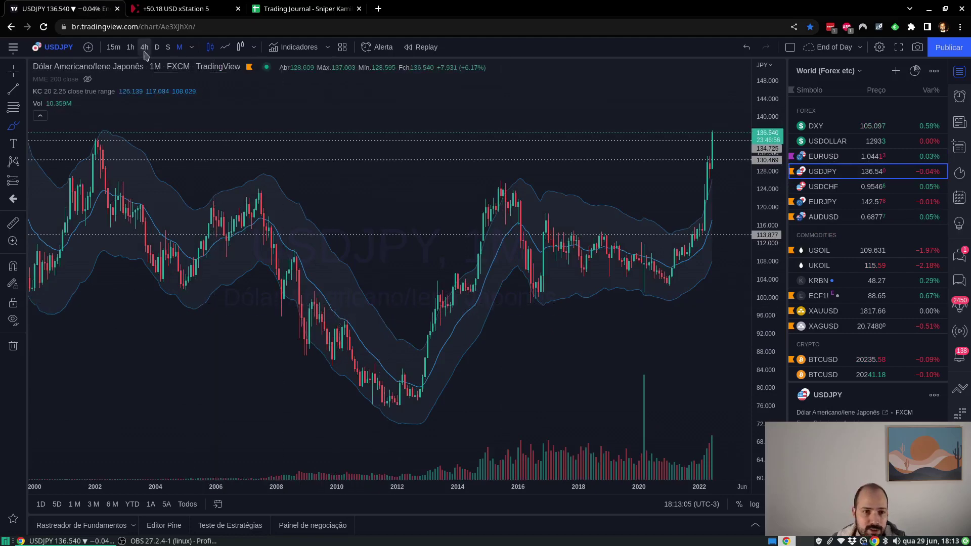
pyautogui.scroll(5, 355, 217)
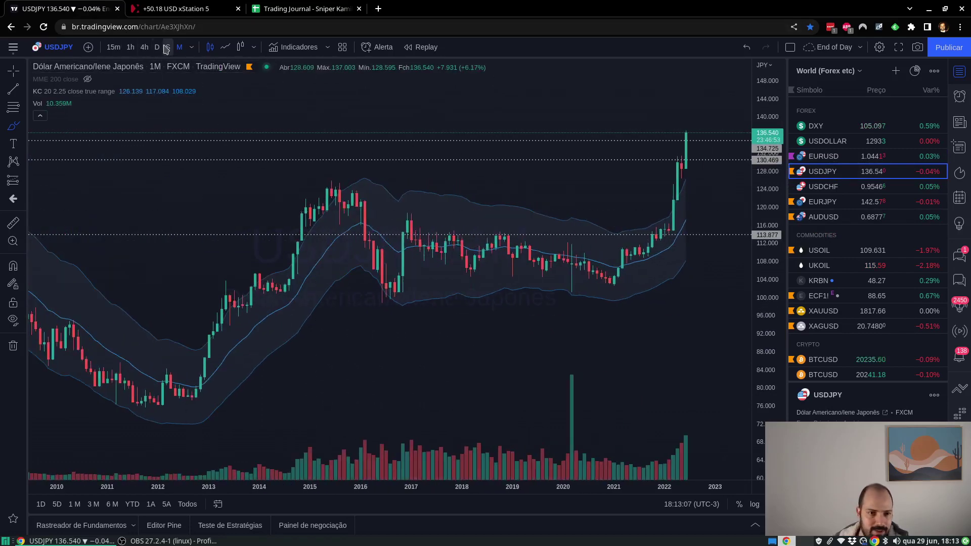
pyautogui.click(166, 47)
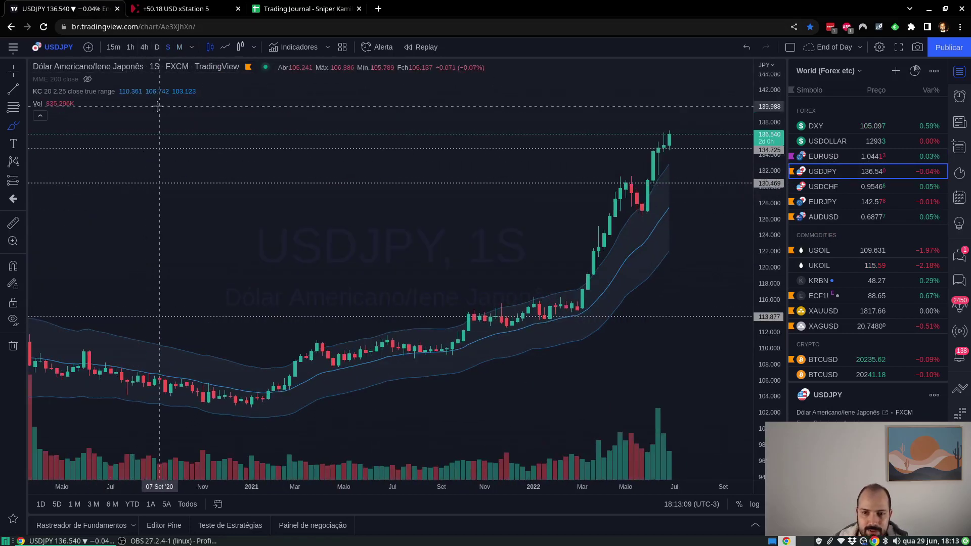
pyautogui.click(157, 47)
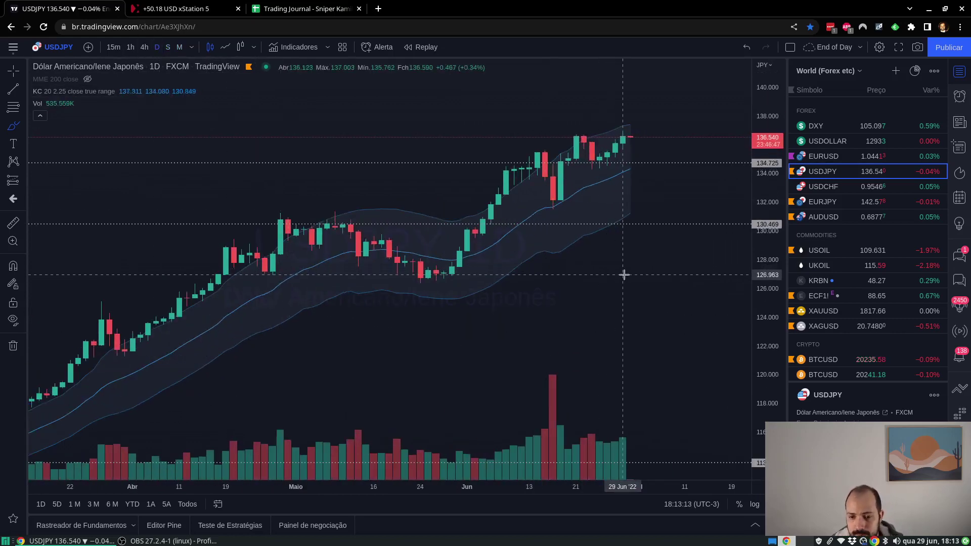
pyautogui.scroll(-2, 624, 275)
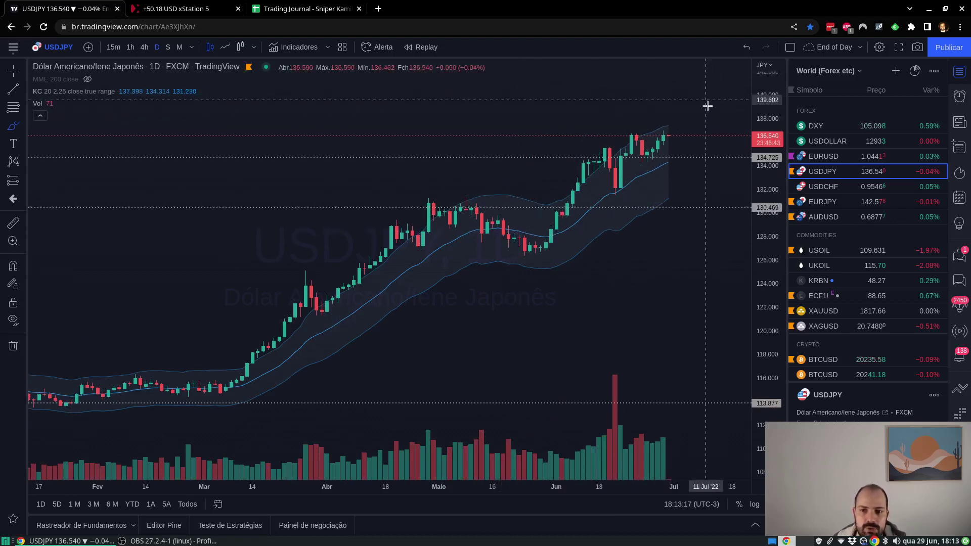
# Open the EURJPY chart and compare its recent highs on the daily and weekly timeframes, ending on the weekly.
pyautogui.click(835, 207)
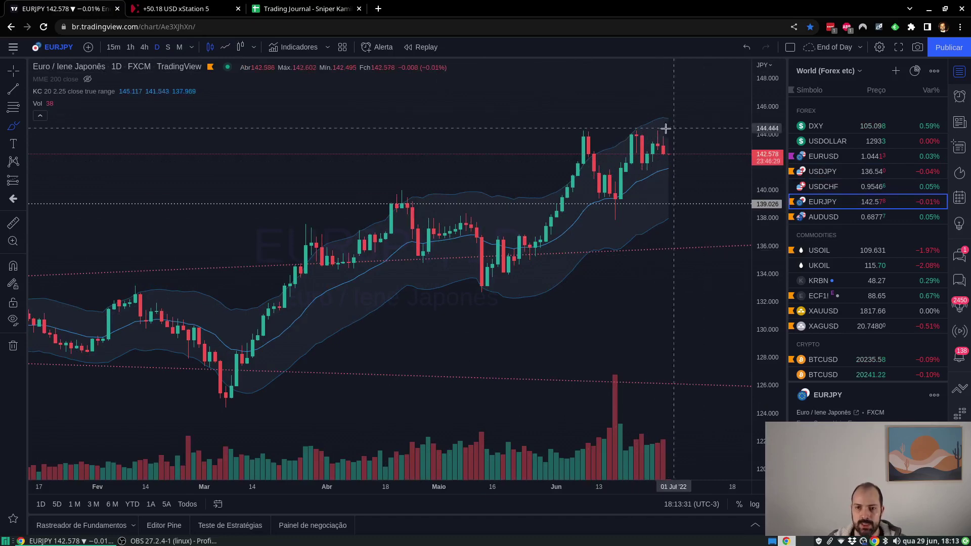
pyautogui.click(167, 47)
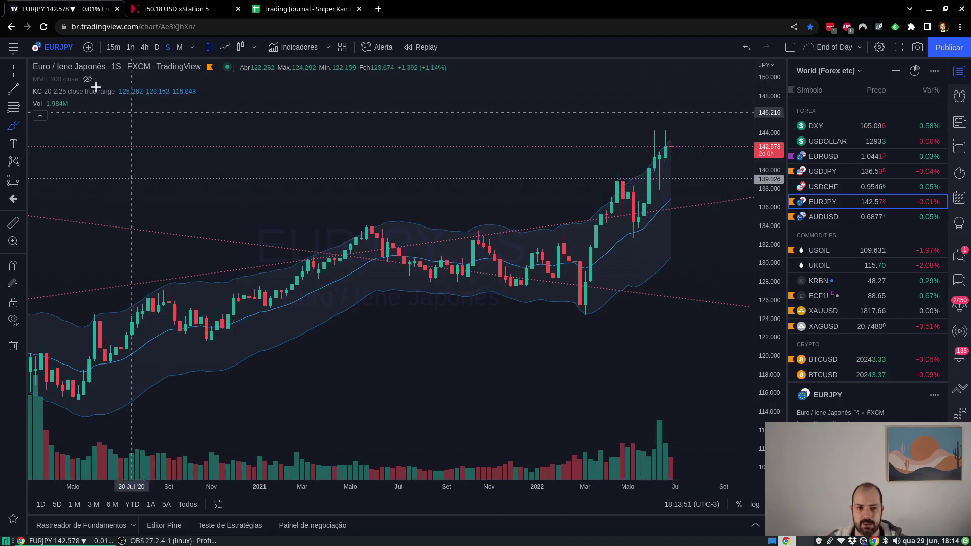
pyautogui.click(157, 47)
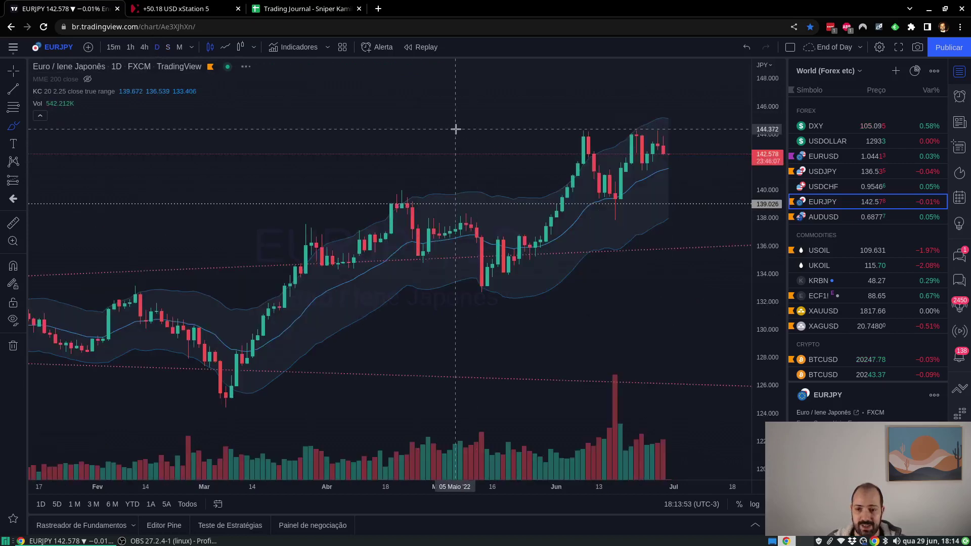
pyautogui.click(168, 47)
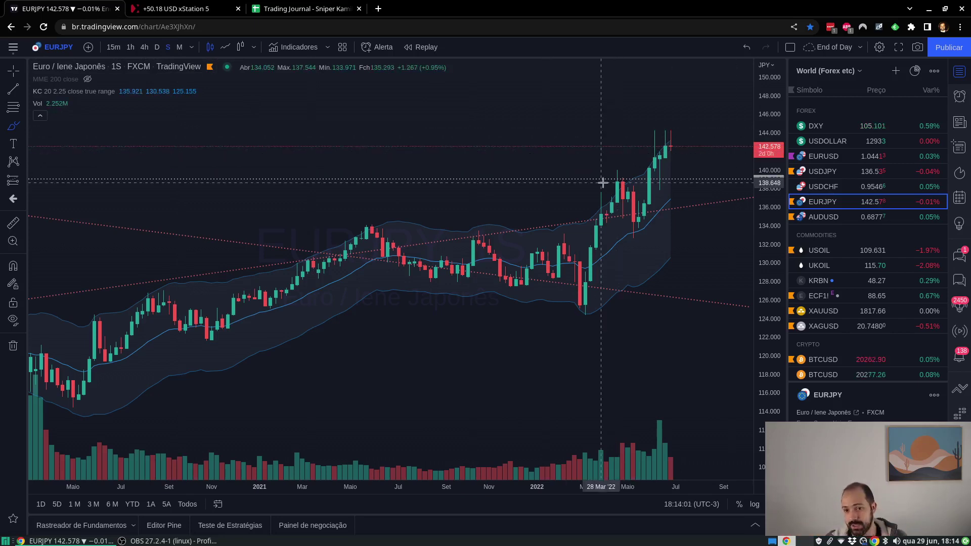
# Open the AUDUSD chart and examine its recent candles on the daily timeframe.
pyautogui.click(840, 223)
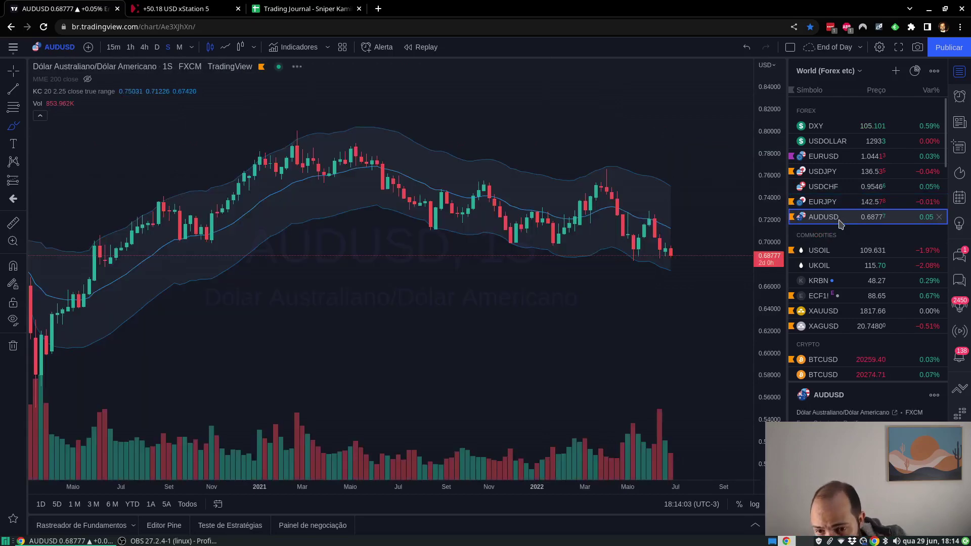
pyautogui.click(157, 47)
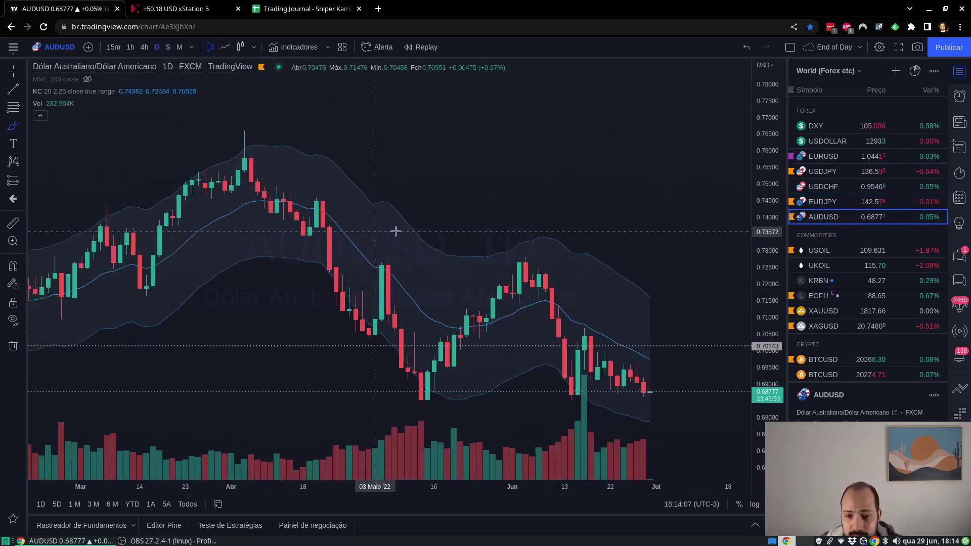
pyautogui.scroll(2, 644, 329)
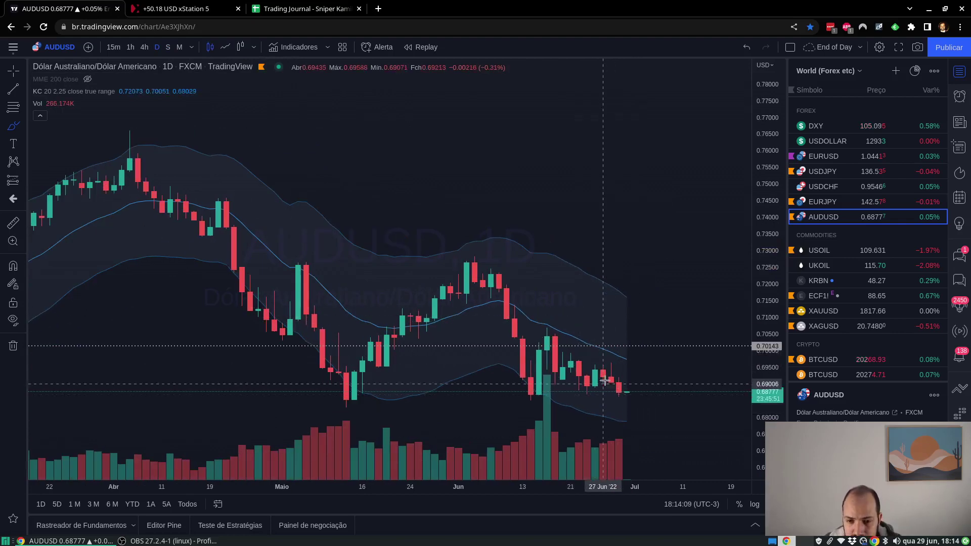
pyautogui.scroll(-1, 392, 441)
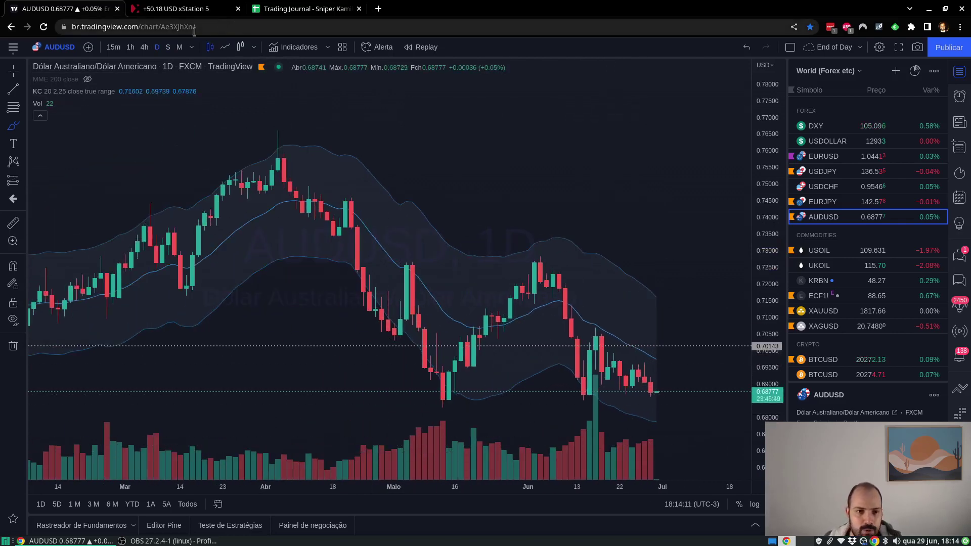
# Examine the long-term AUDUSD trend on the monthly timeframe and on the weekly timeframe.
pyautogui.click(179, 47)
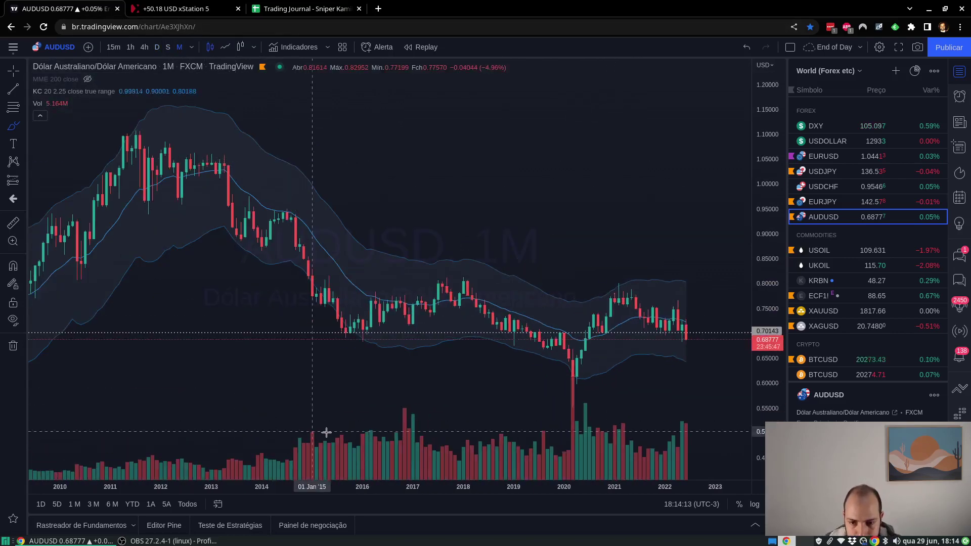
pyautogui.scroll(2, 224, 354)
pyautogui.scroll(-4, 224, 349)
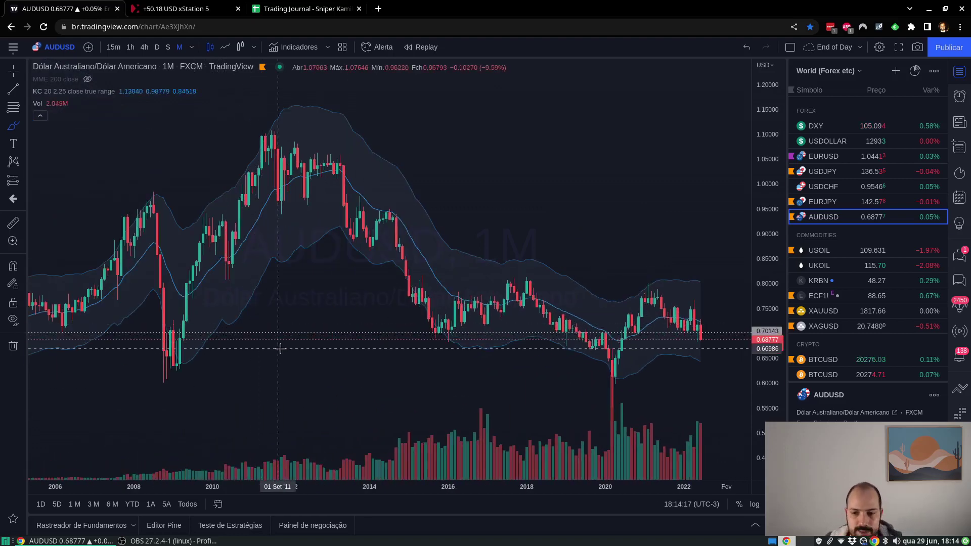
pyautogui.scroll(2, 327, 281)
pyautogui.click(167, 47)
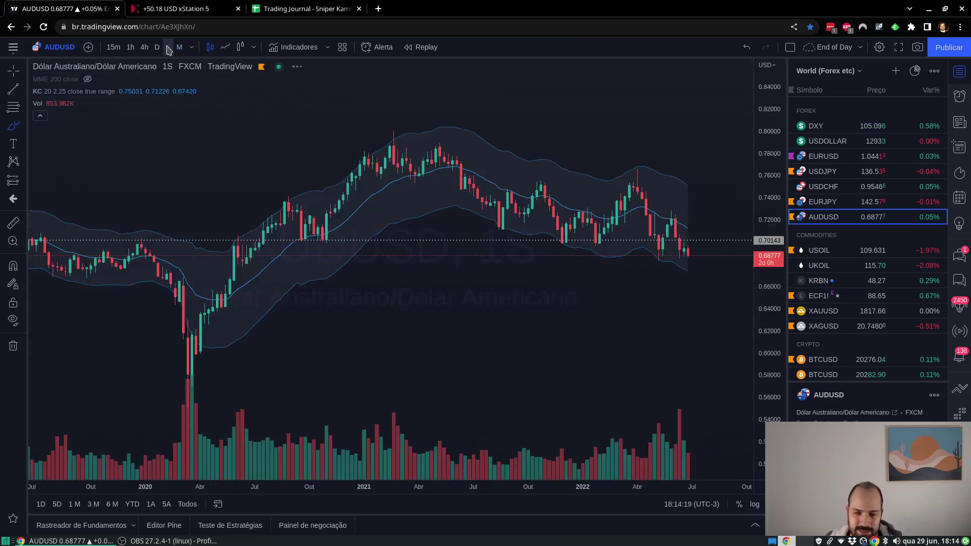
# Return AUDUSD to the daily timeframe and delete the dotted horizontal price line at 0.70143.
pyautogui.click(157, 47)
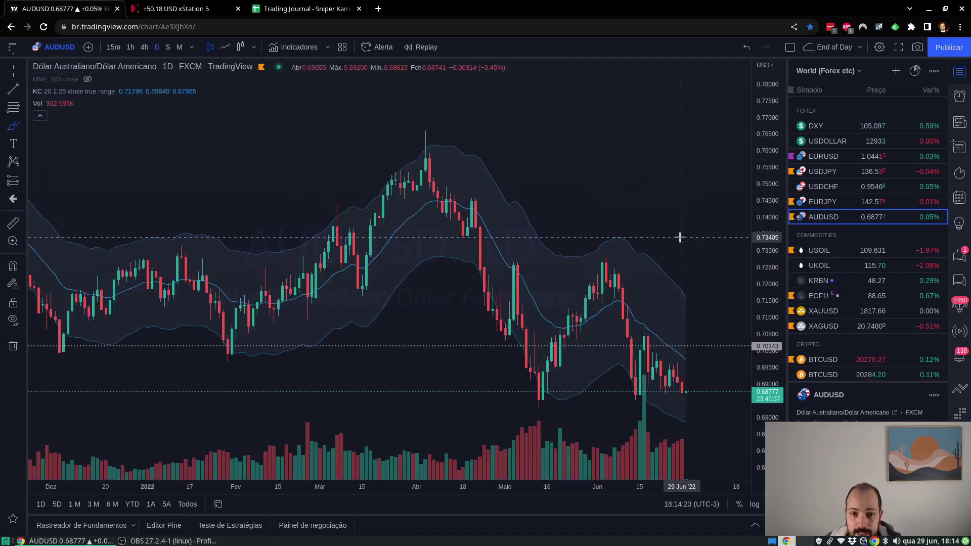
pyautogui.scroll(-2, 680, 238)
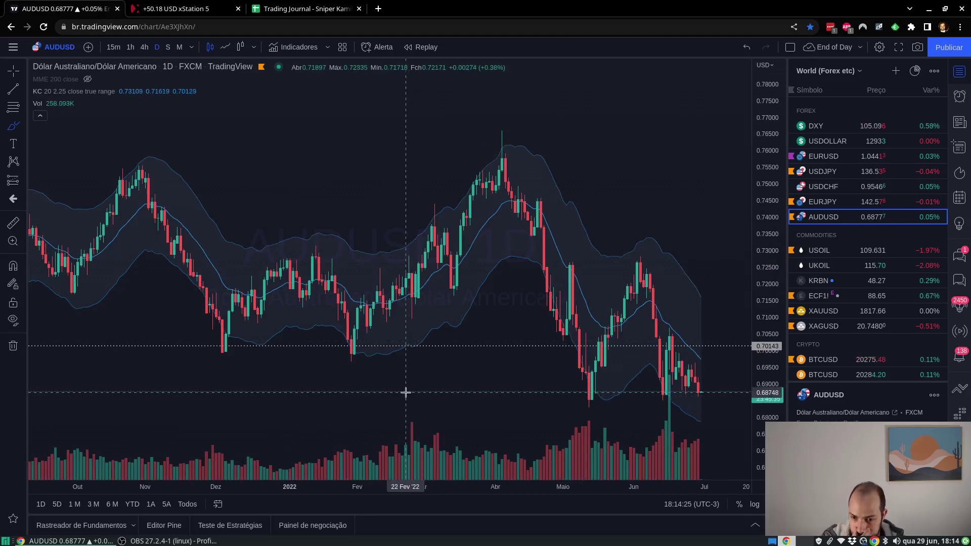
pyautogui.scroll(5, 267, 390)
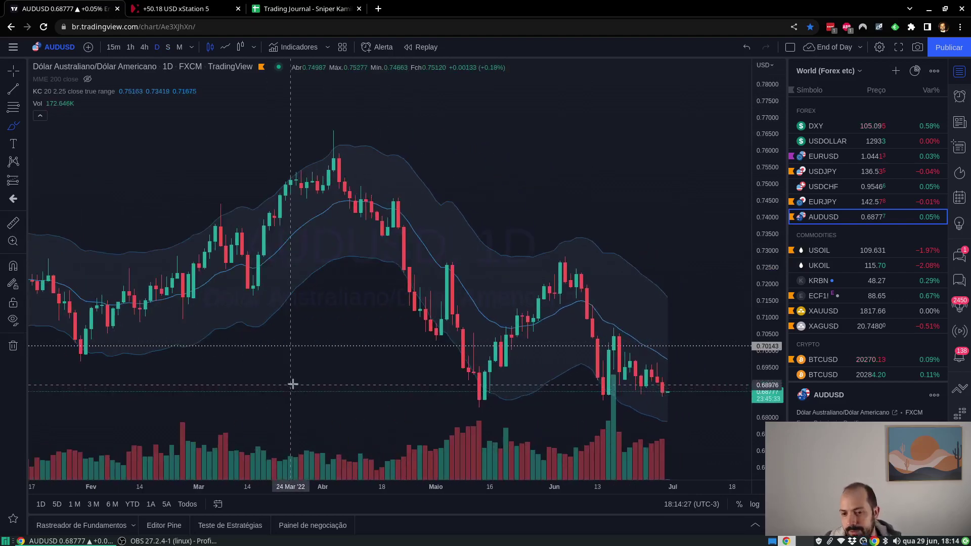
pyautogui.scroll(3, 599, 404)
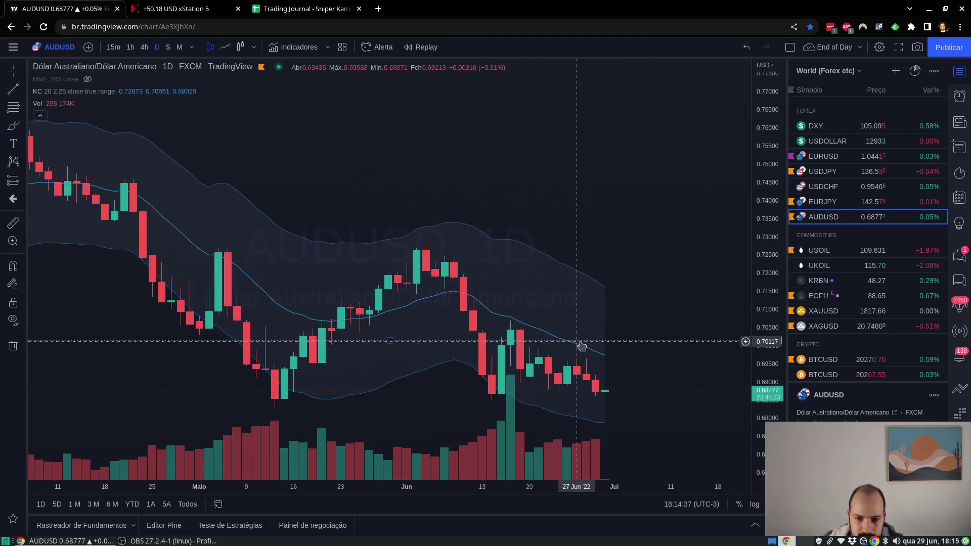
pyautogui.scroll(-8, 568, 342)
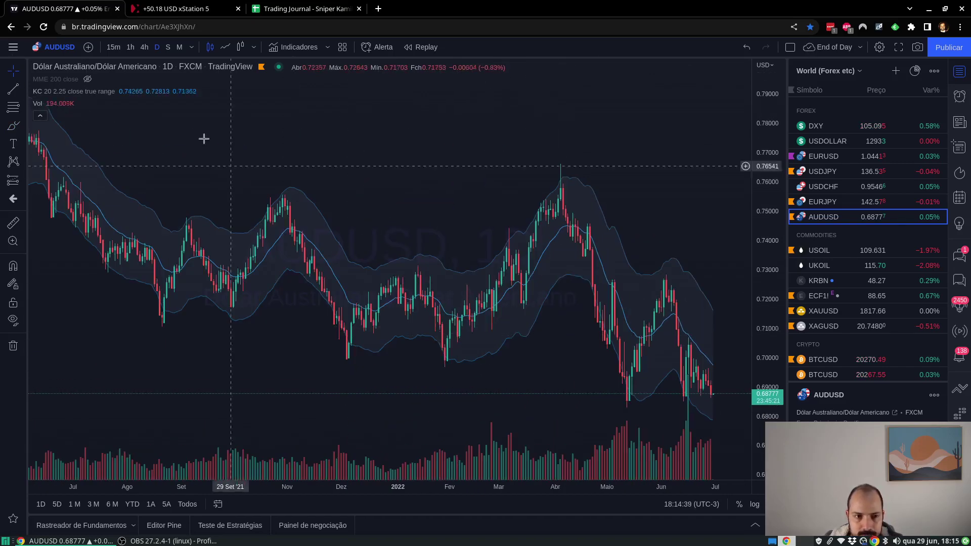
# Review AUDUSD without the horizontal line on the weekly, monthly and daily timeframes, finishing on a closer weekly view.
pyautogui.click(168, 47)
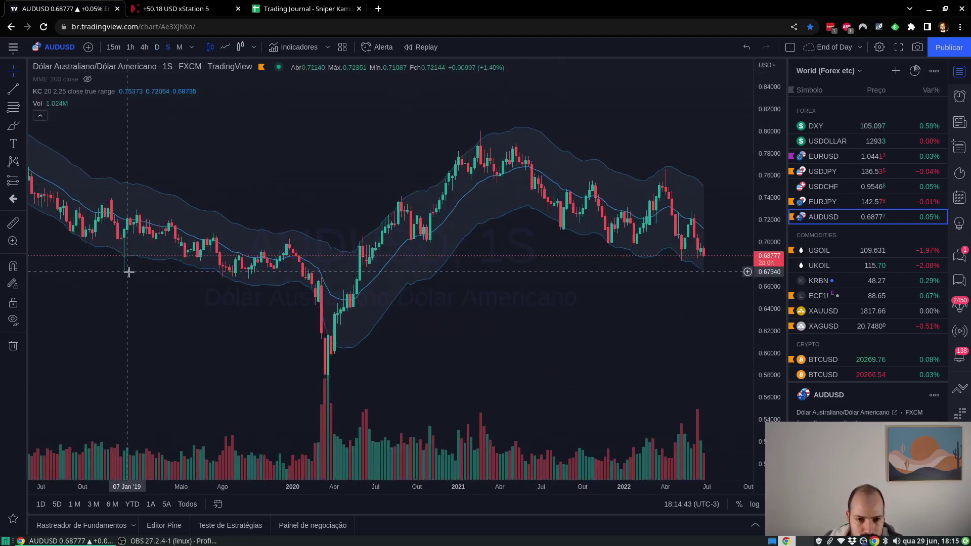
pyautogui.scroll(2, 263, 307)
pyautogui.scroll(2, 279, 308)
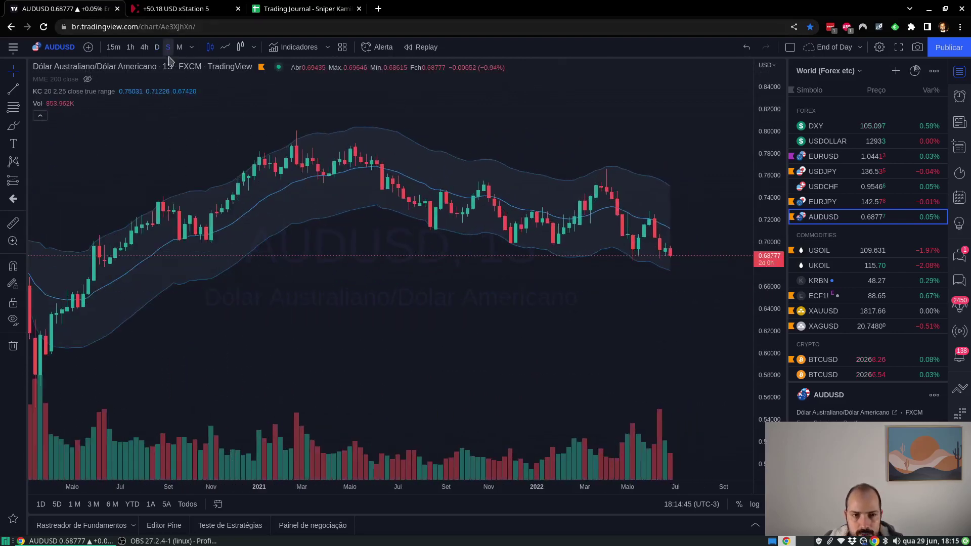
pyautogui.click(180, 47)
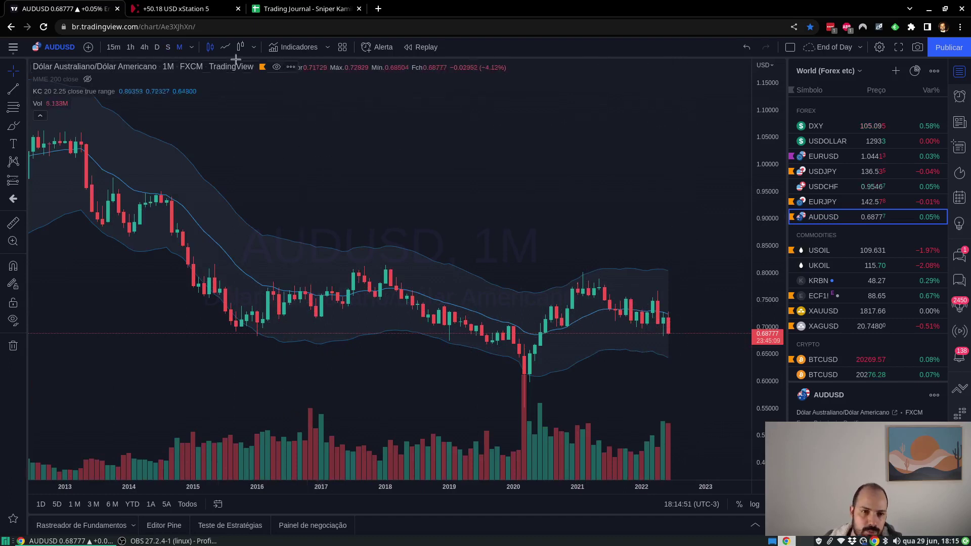
pyautogui.click(156, 47)
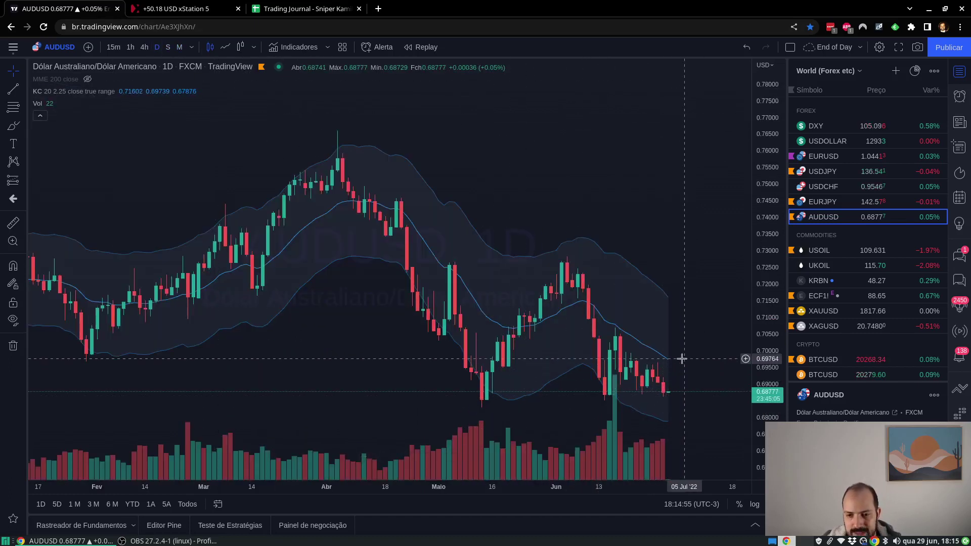
pyautogui.click(168, 47)
pyautogui.scroll(3, 542, 358)
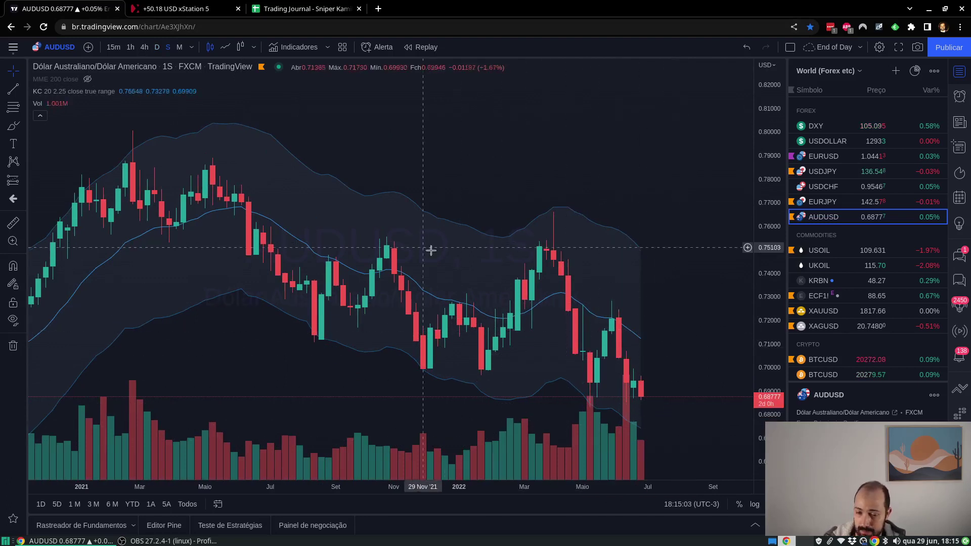
# Open the USOIL chart and examine its price action on the weekly and daily timeframes.
pyautogui.click(830, 256)
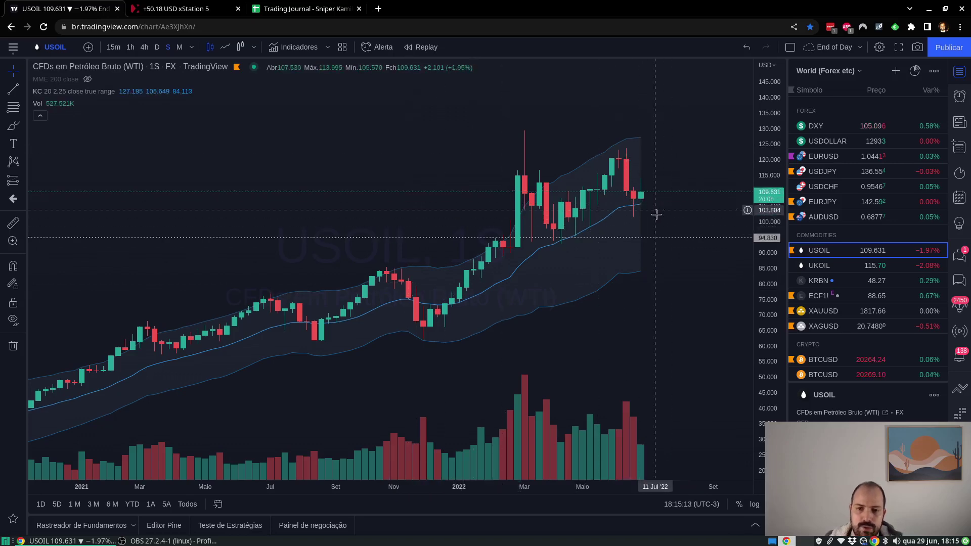
pyautogui.scroll(-2, 466, 186)
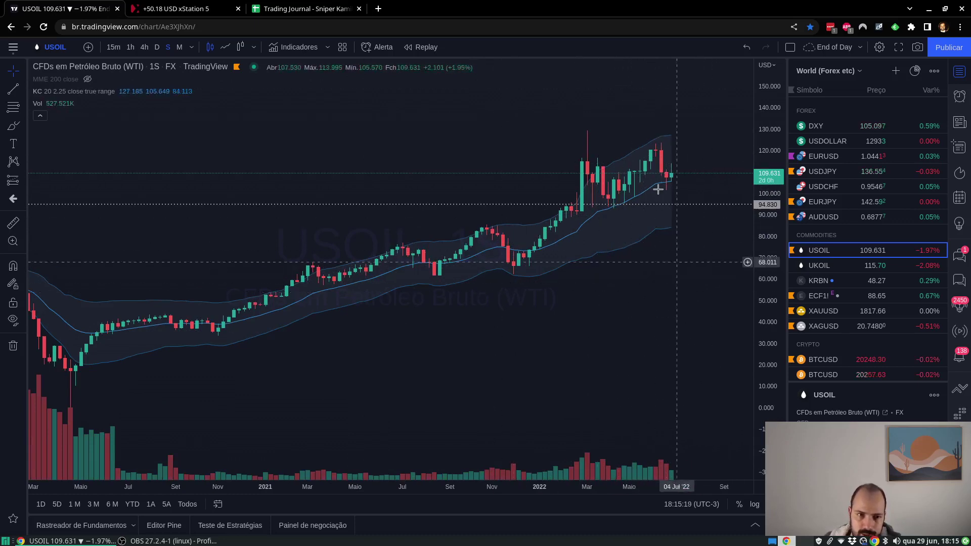
pyautogui.click(158, 47)
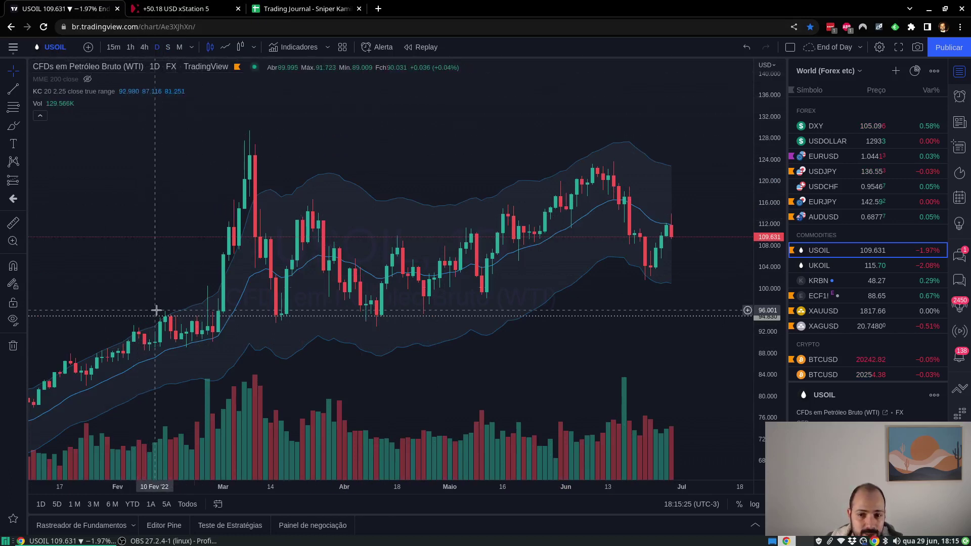
# Sketch a temporary brush stroke on the USOIL daily chart from the June high down past the latest candles, and delete it.
pyautogui.click(13, 126)
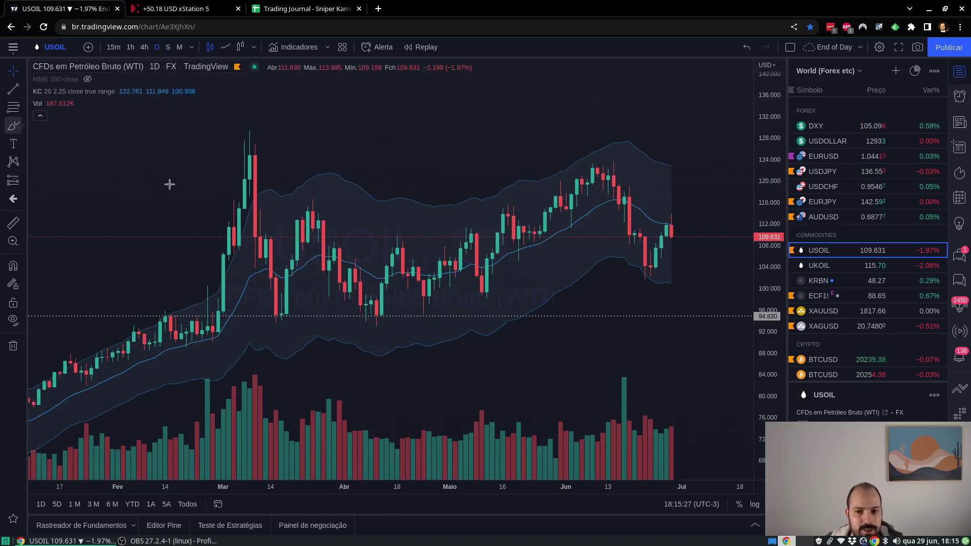
pyautogui.moveTo(598, 169)
pyautogui.mouseDown()
pyautogui.moveTo(655, 279)
pyautogui.moveTo(673, 216)
pyautogui.moveTo(701, 284)
pyautogui.moveTo(730, 316)
pyautogui.mouseUp()
pyautogui.press('Delete')
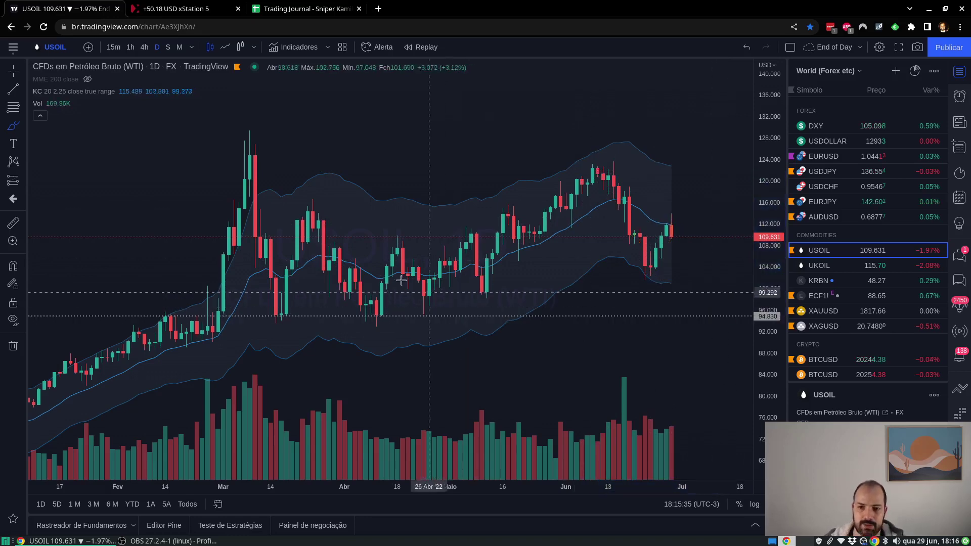
# Examine USOIL price action on the weekly, monthly and daily timeframes, finishing on the daily chart.
pyautogui.click(168, 47)
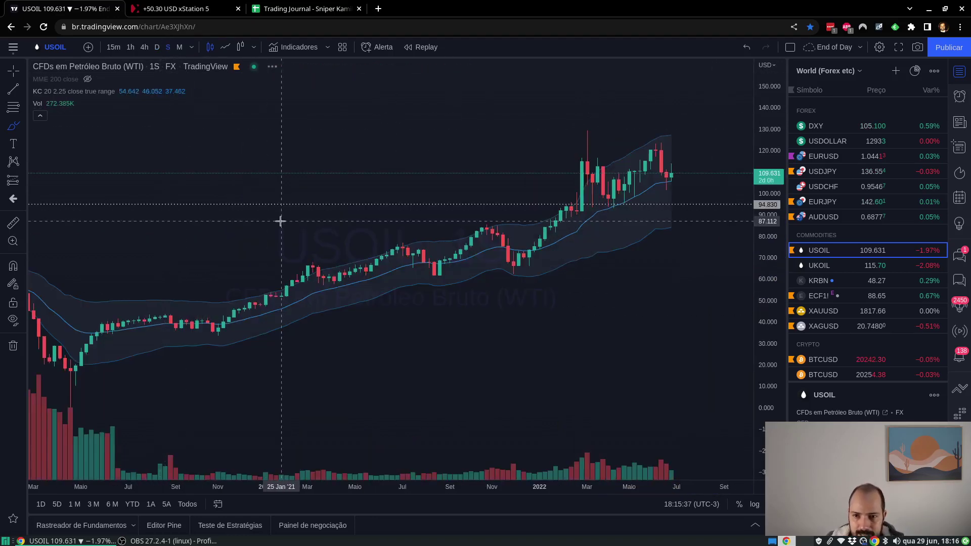
pyautogui.scroll(2, 289, 197)
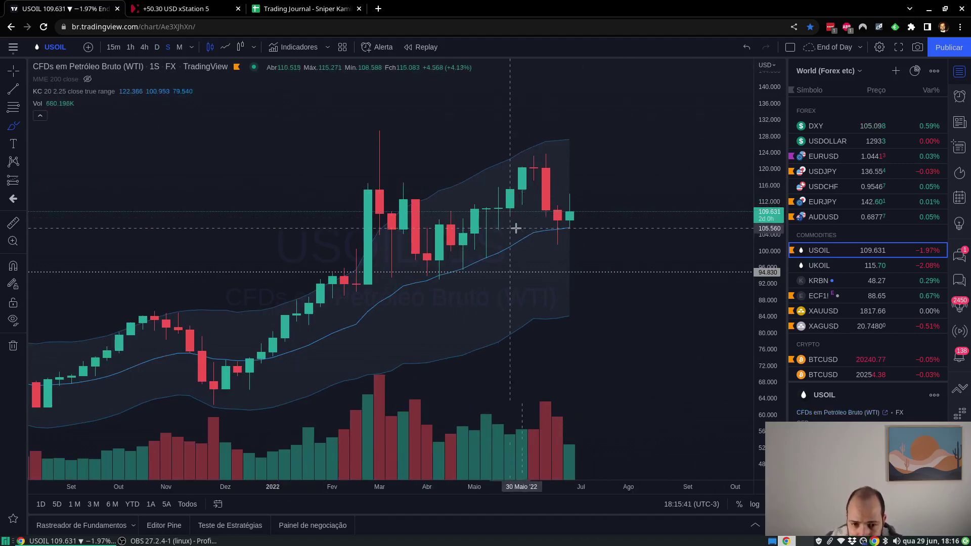
pyautogui.scroll(-1, 521, 246)
pyautogui.scroll(3, 521, 246)
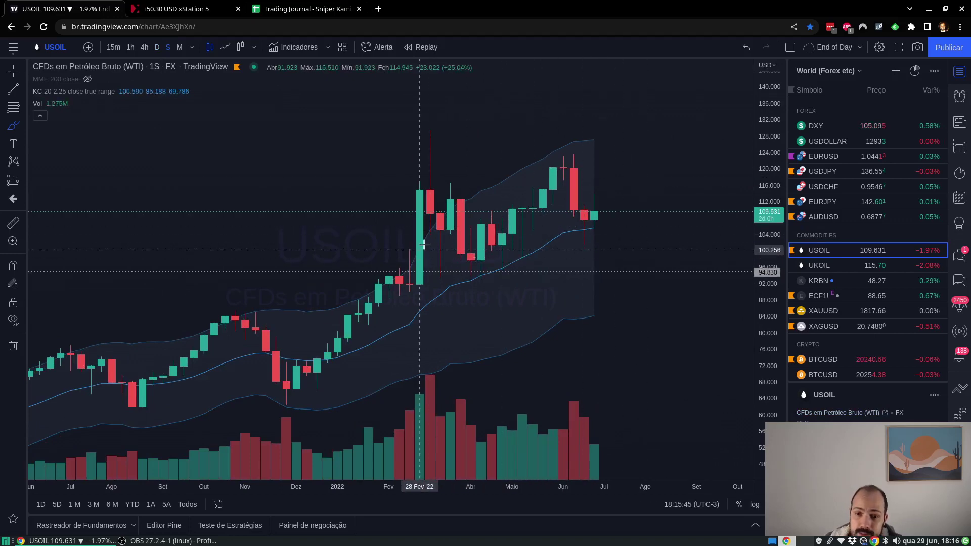
pyautogui.scroll(-3, 521, 229)
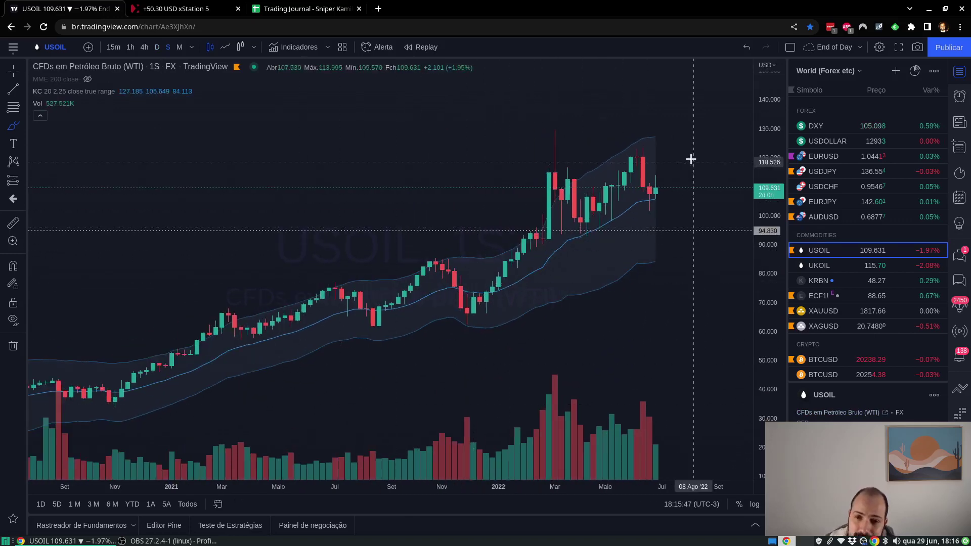
pyautogui.scroll(1, 524, 203)
pyautogui.scroll(3, 524, 202)
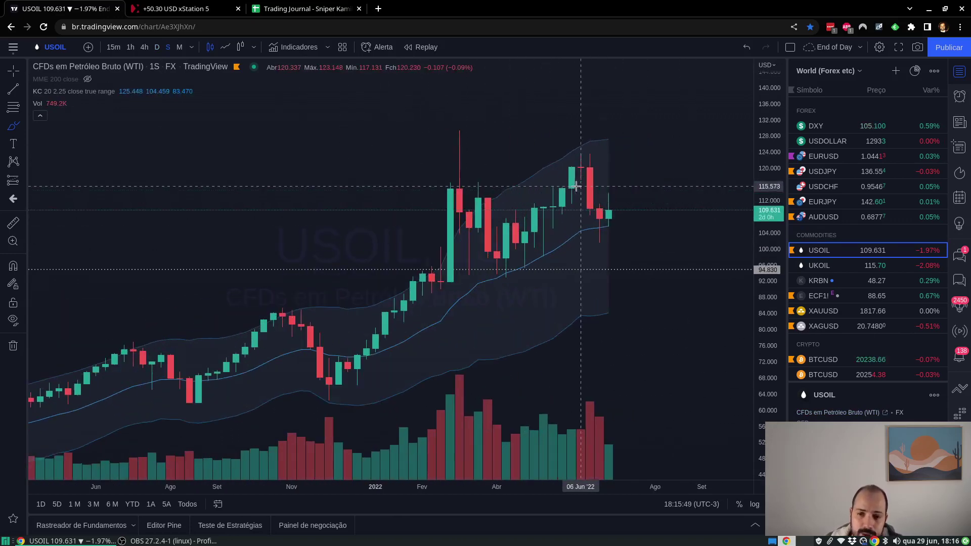
pyautogui.click(179, 47)
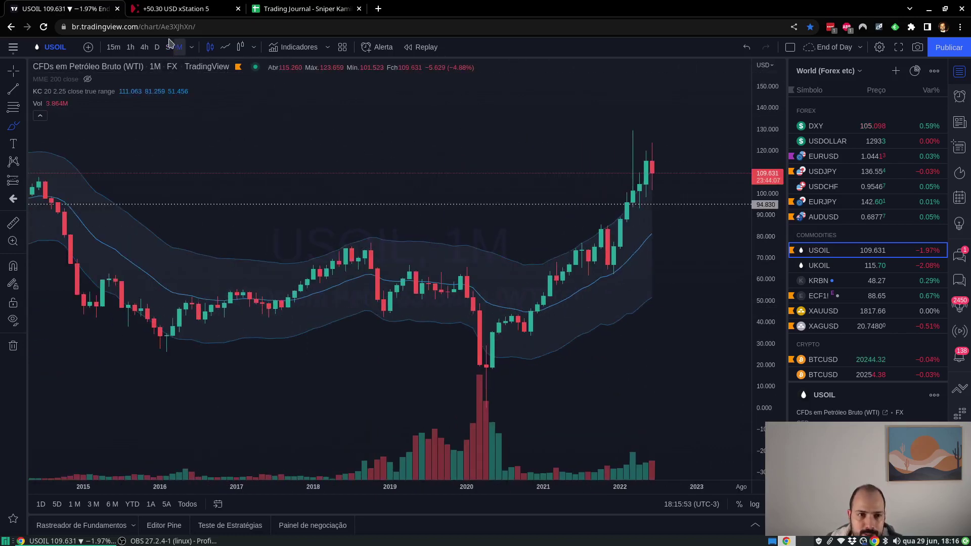
pyautogui.click(158, 47)
pyautogui.scroll(2, 341, 223)
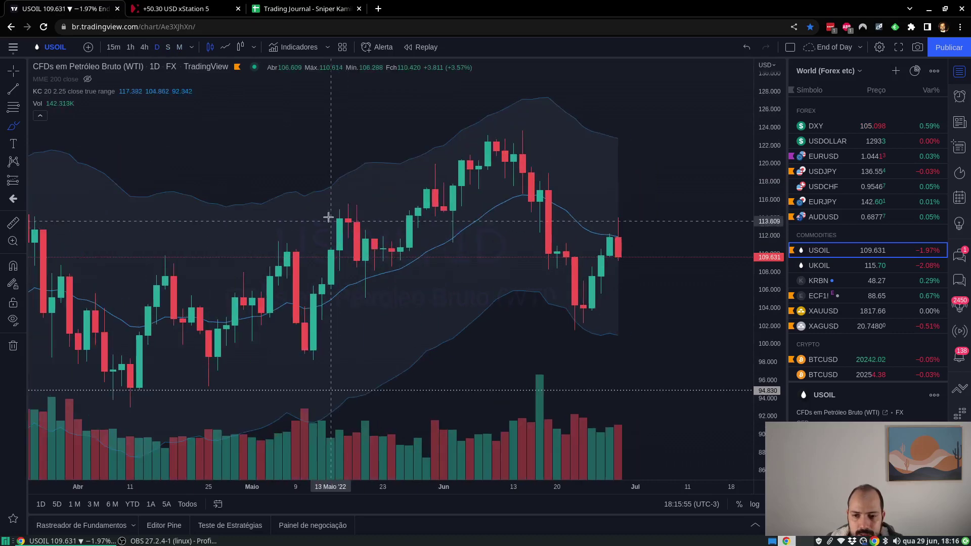
pyautogui.scroll(-2, 509, 201)
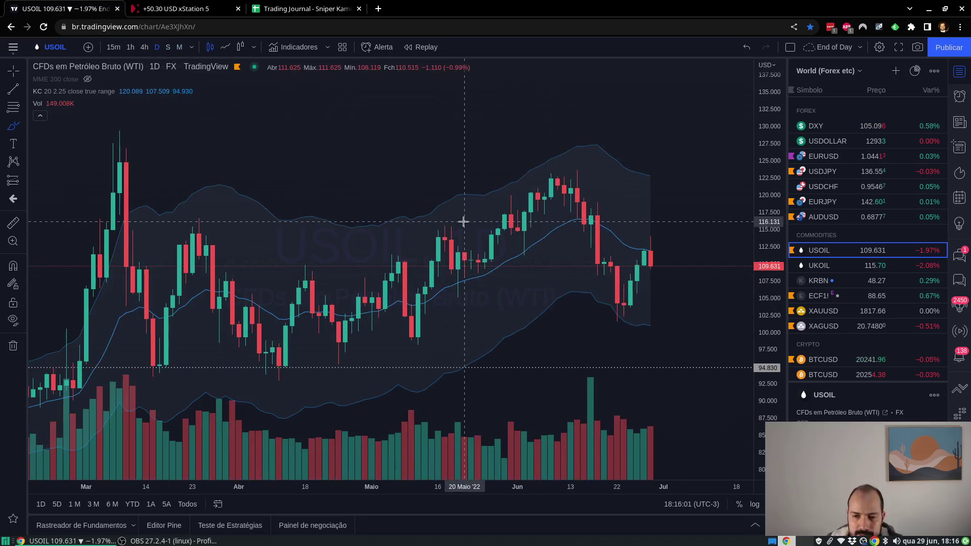
# Switch to xStation 5 and show the OIL.WTI chart.
pyautogui.click(187, 9)
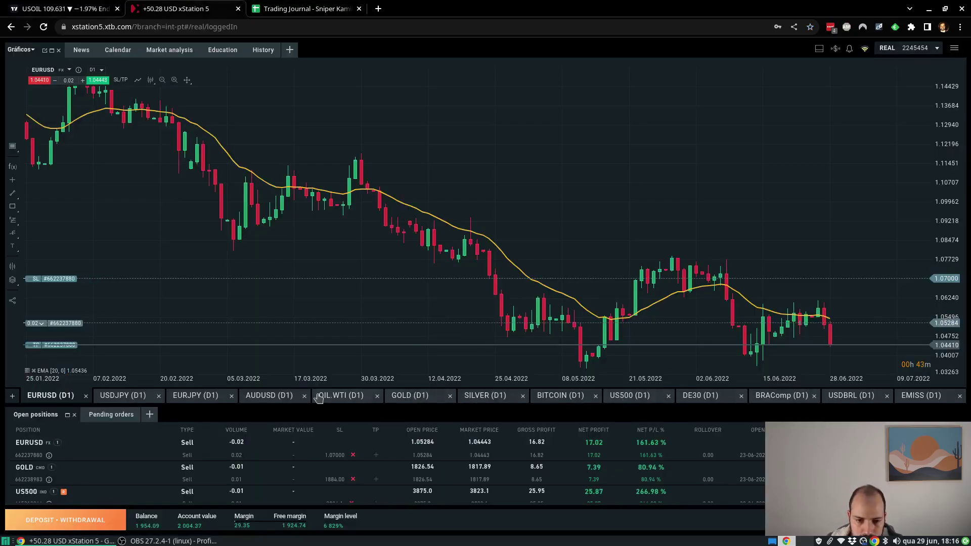
pyautogui.click(343, 396)
pyautogui.rightClick(469, 135)
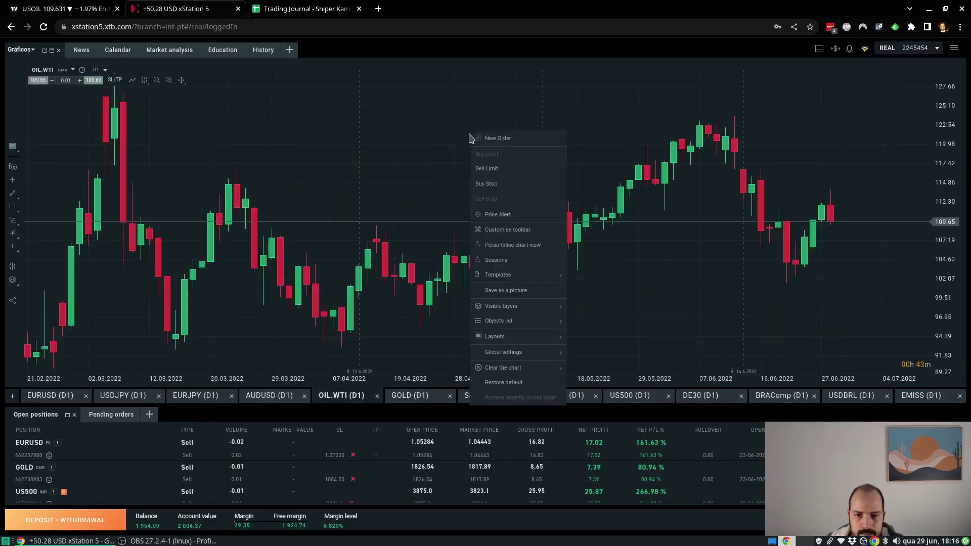
pyautogui.click(501, 138)
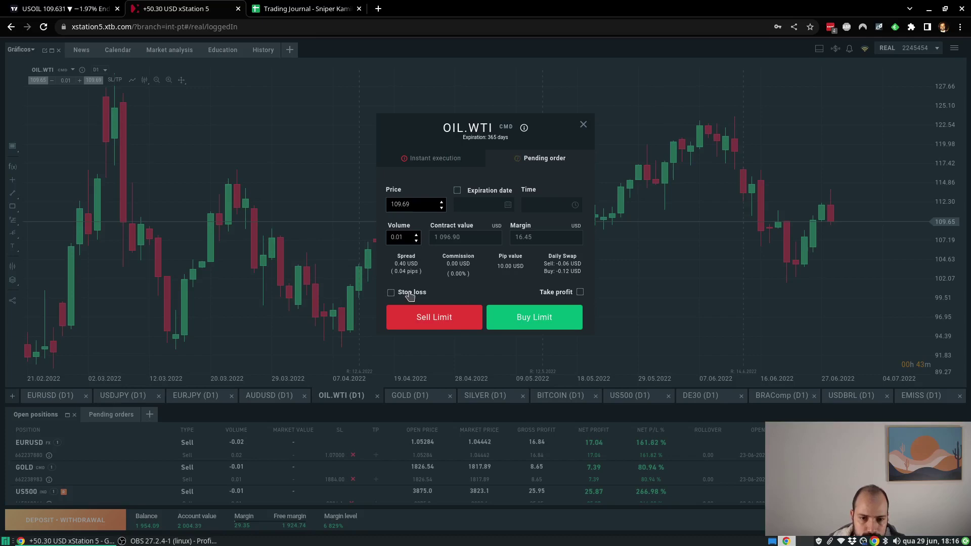
pyautogui.click(410, 297)
pyautogui.click(404, 310)
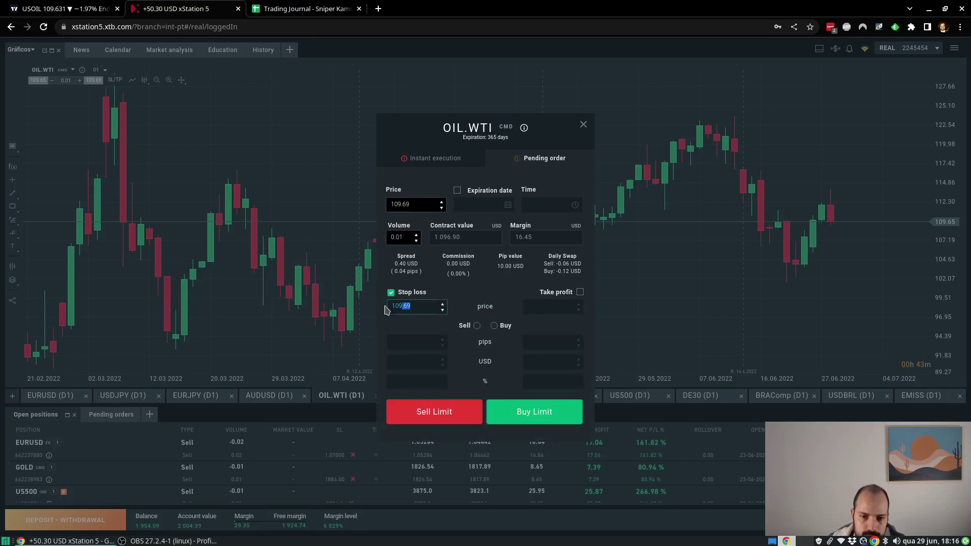
pyautogui.click(478, 327)
pyautogui.write('116')
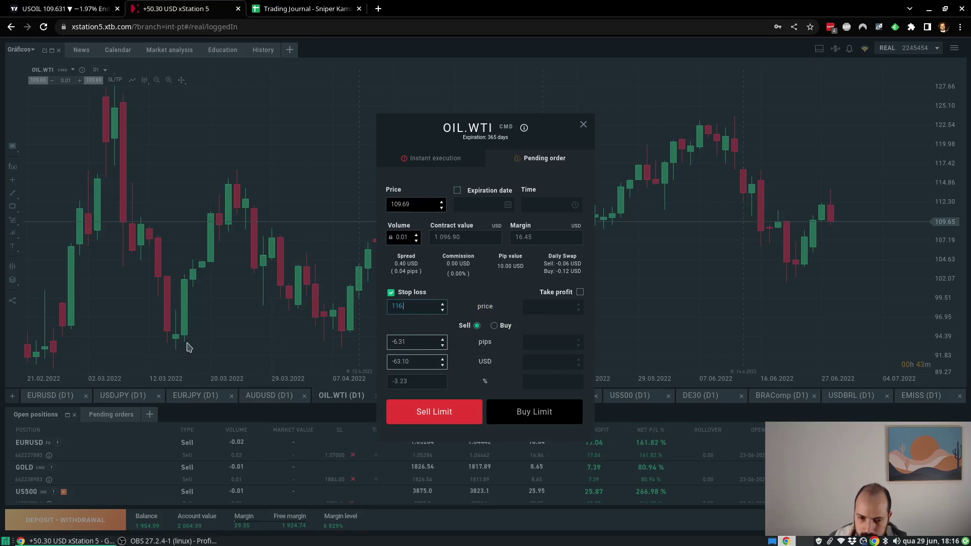
pyautogui.write('.131')
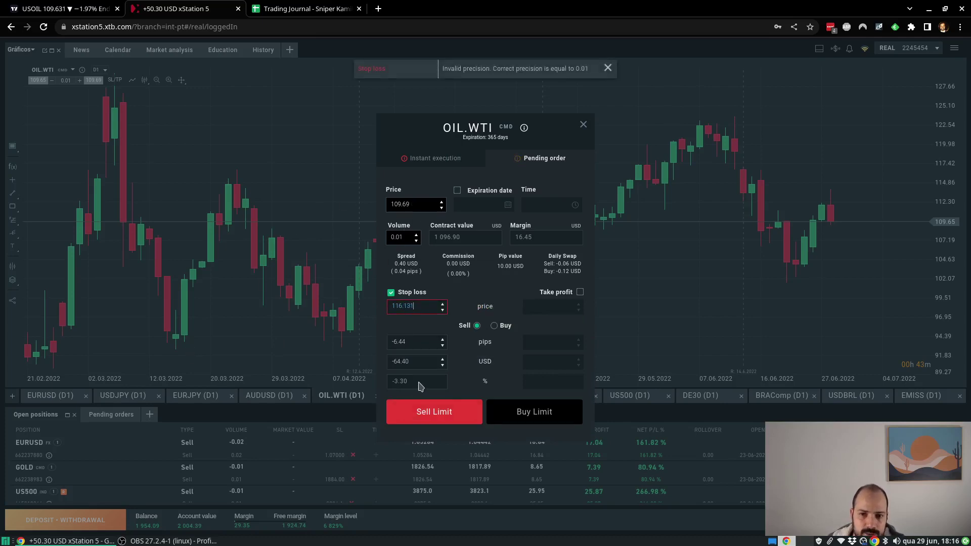
pyautogui.click(408, 239)
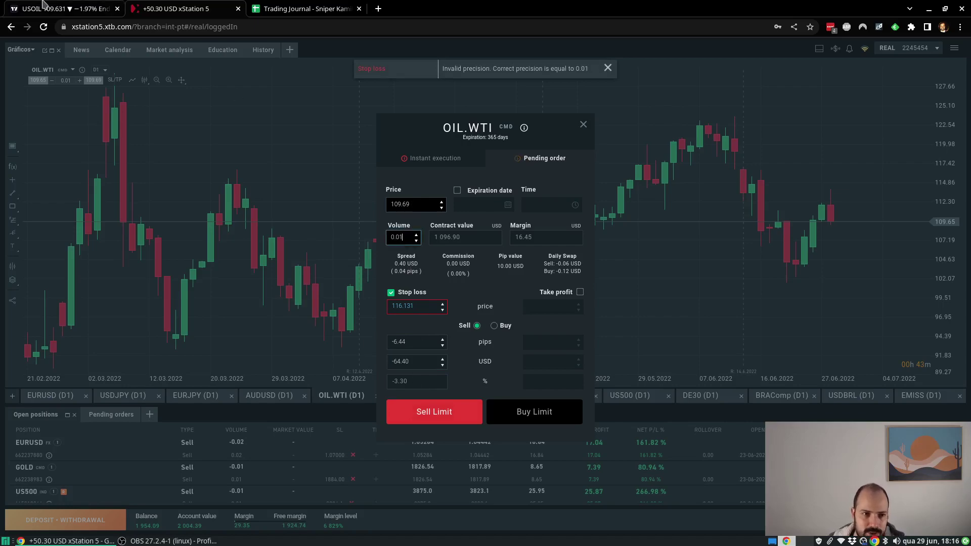
# Switch to TradingView and re-examine recent USOIL swings on the daily and weekly charts, ending back on the daily timeframe.
pyautogui.click(69, 10)
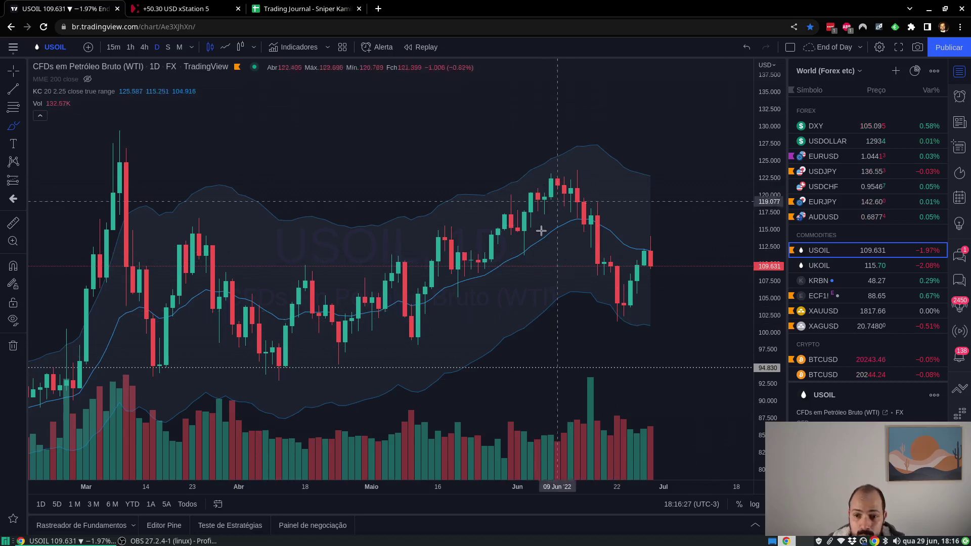
pyautogui.scroll(-2, 582, 354)
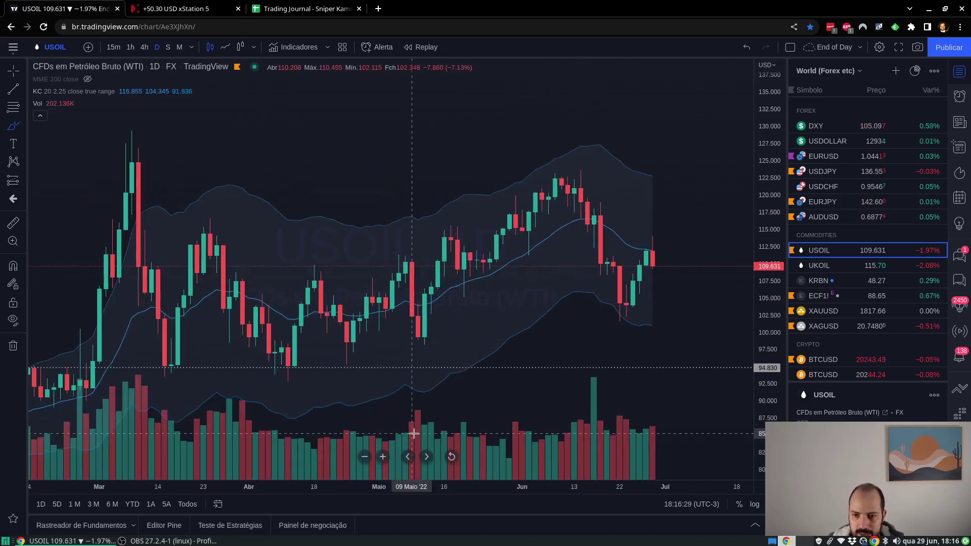
pyautogui.scroll(2, 404, 397)
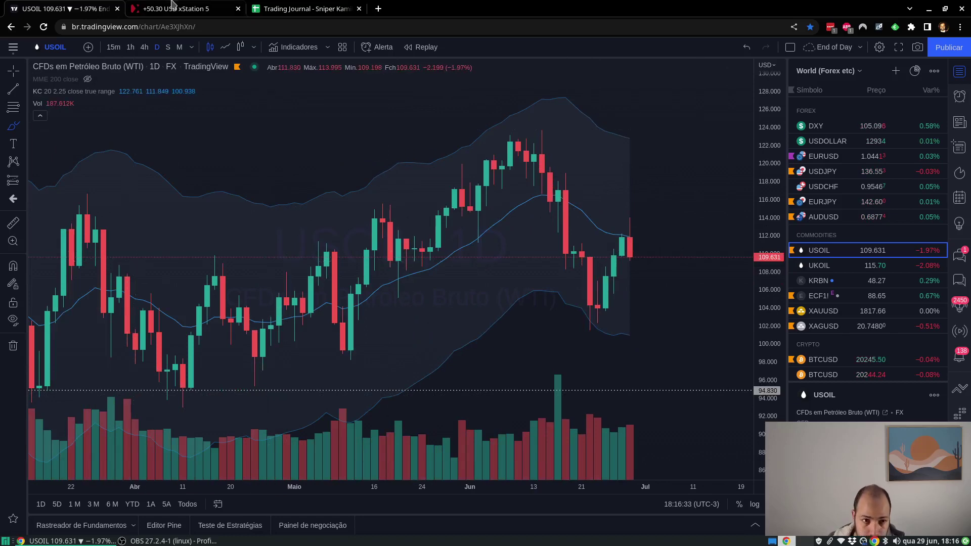
pyautogui.click(168, 48)
pyautogui.scroll(-3, 472, 259)
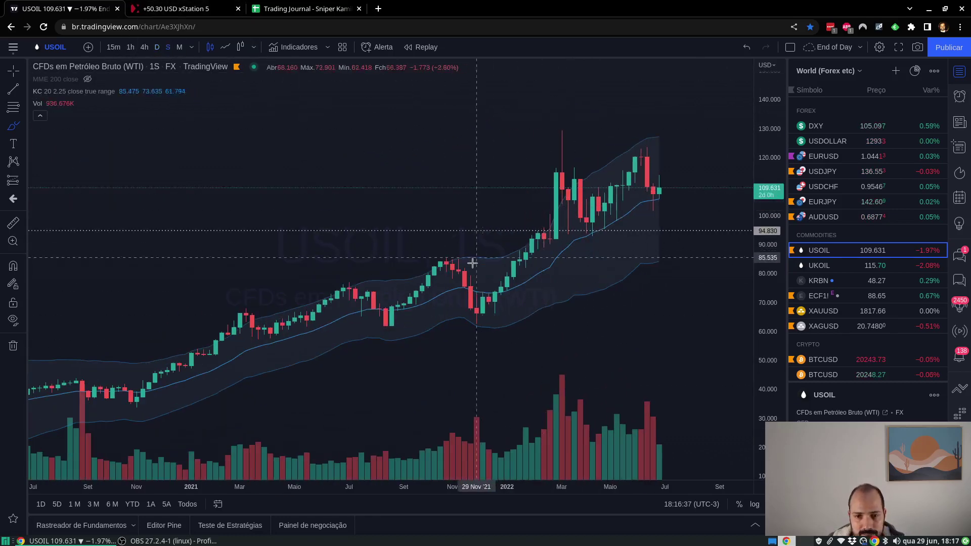
pyautogui.scroll(5, 472, 259)
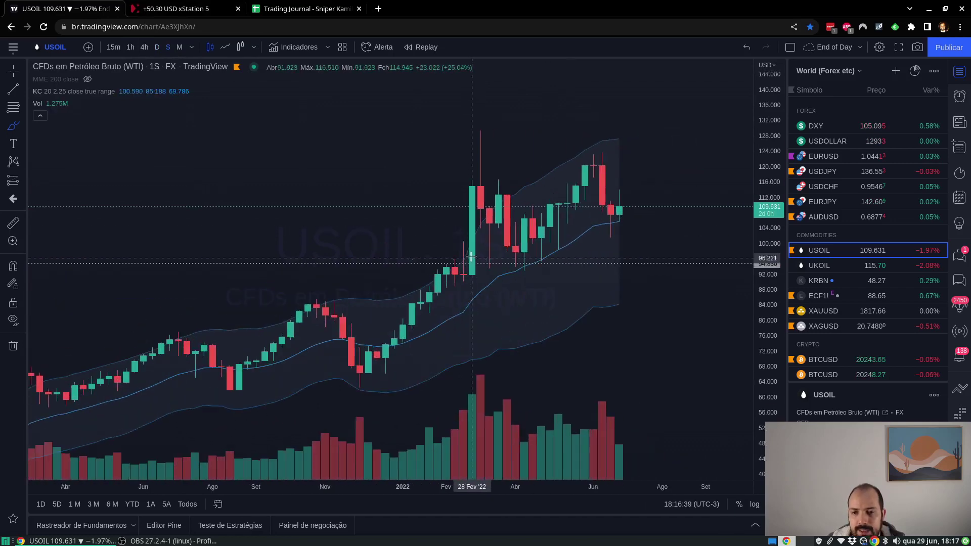
pyautogui.scroll(-3, 450, 212)
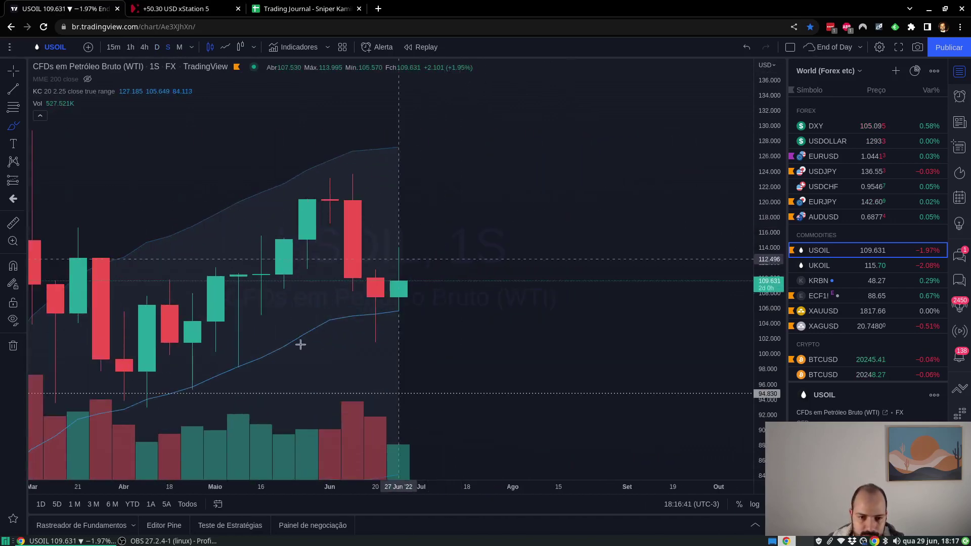
pyautogui.scroll(-2, 484, 233)
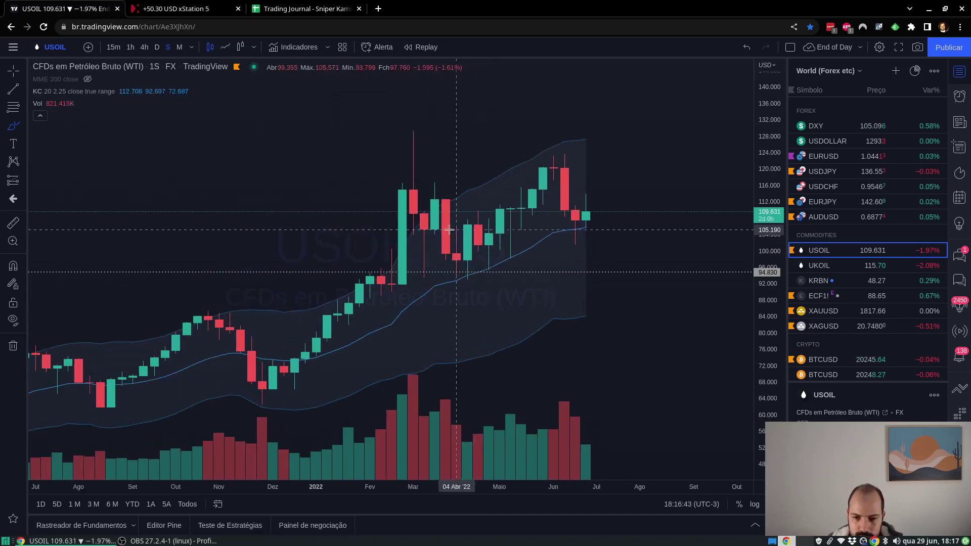
pyautogui.scroll(-2, 569, 216)
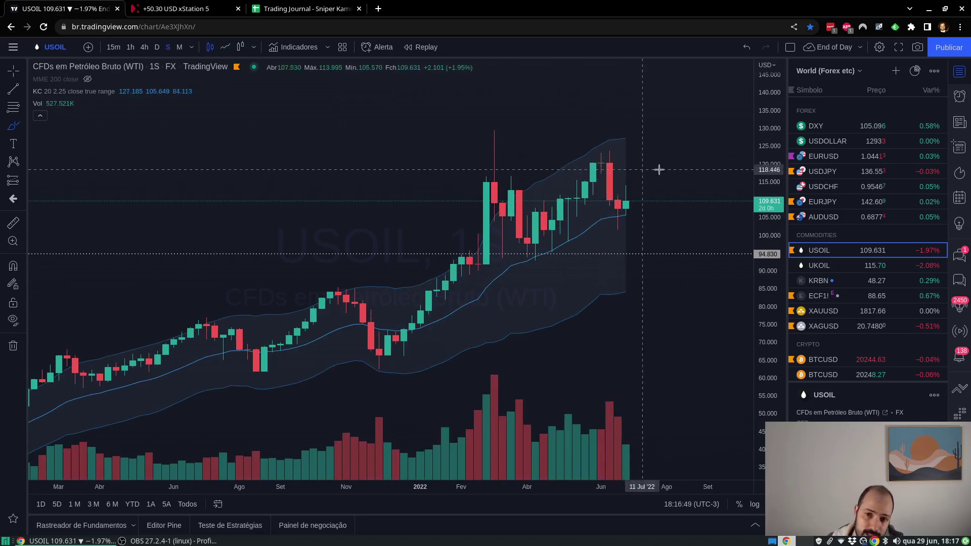
pyautogui.click(157, 47)
# In xStation 5, discard the drafted order and place an OIL.WTI sell limit at 109.69, volume 0.01, with a stop loss of 115.9.
pyautogui.click(130, 7)
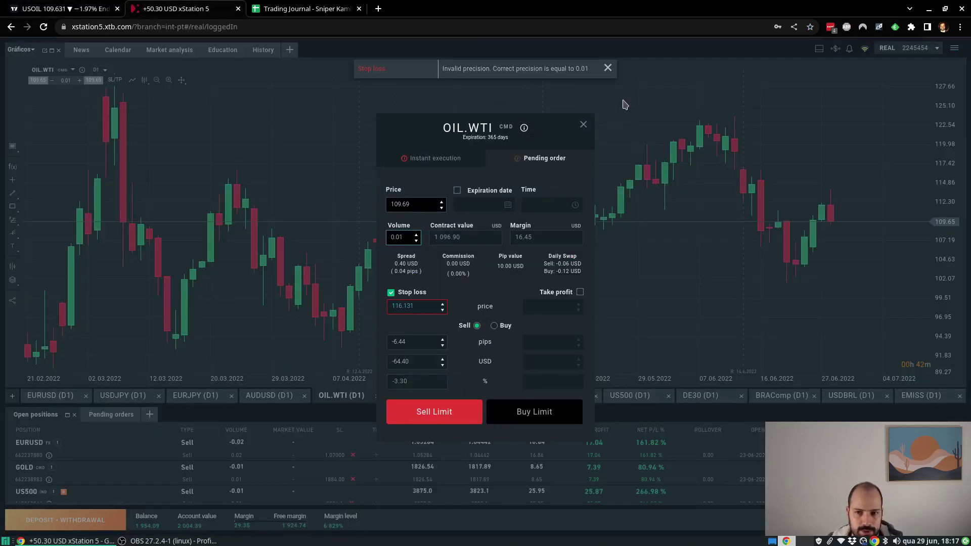
pyautogui.click(585, 125)
pyautogui.scroll(1, 809, 310)
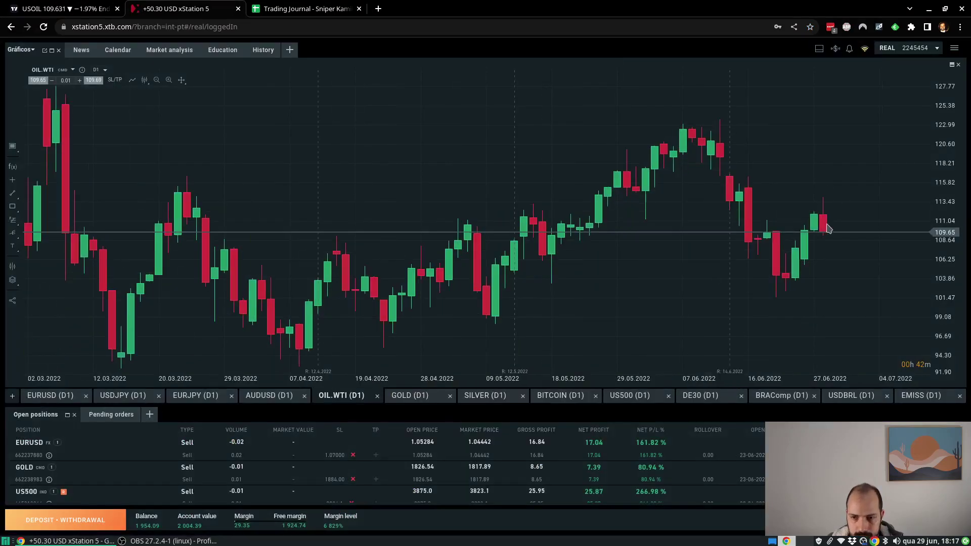
pyautogui.rightClick(828, 246)
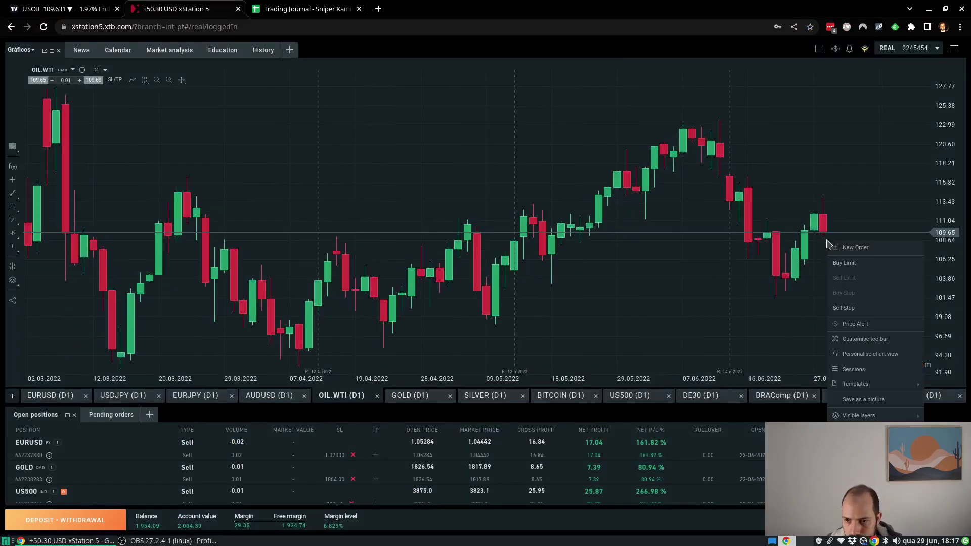
pyautogui.click(850, 254)
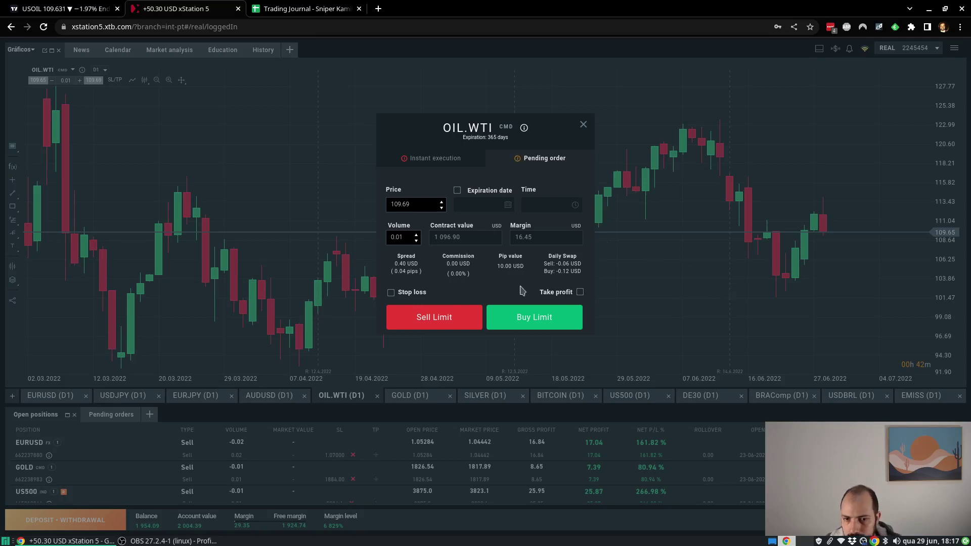
pyautogui.click(391, 294)
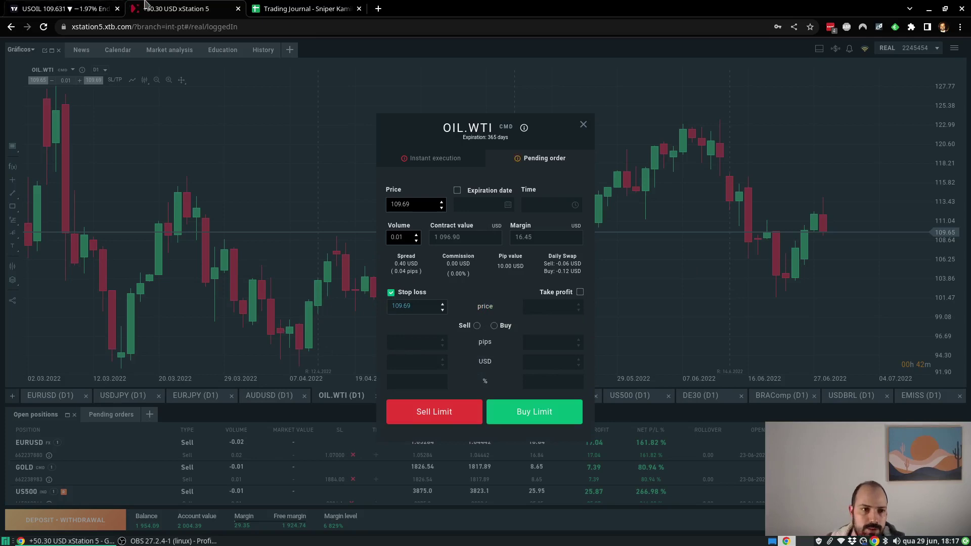
pyautogui.moveTo(419, 307); pyautogui.dragTo(365, 309)
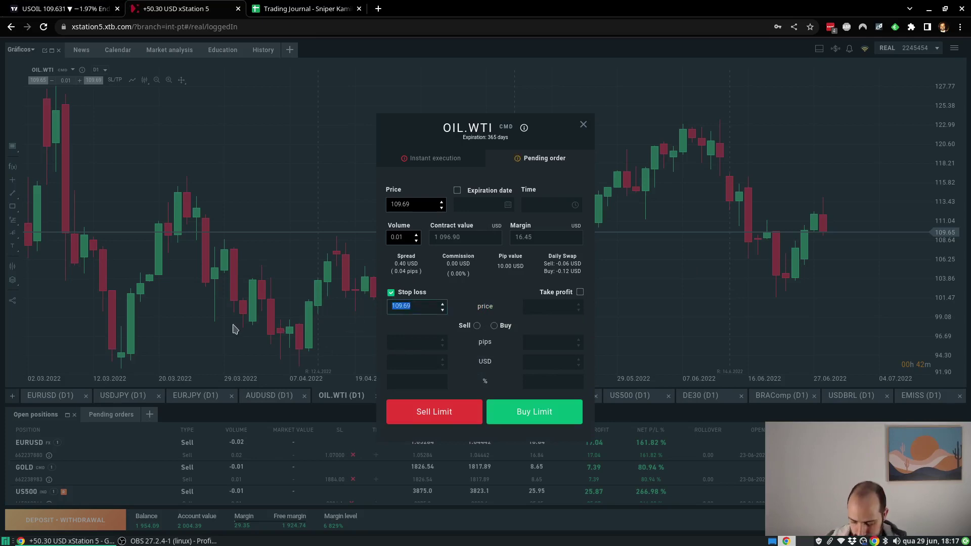
pyautogui.write('115.9')
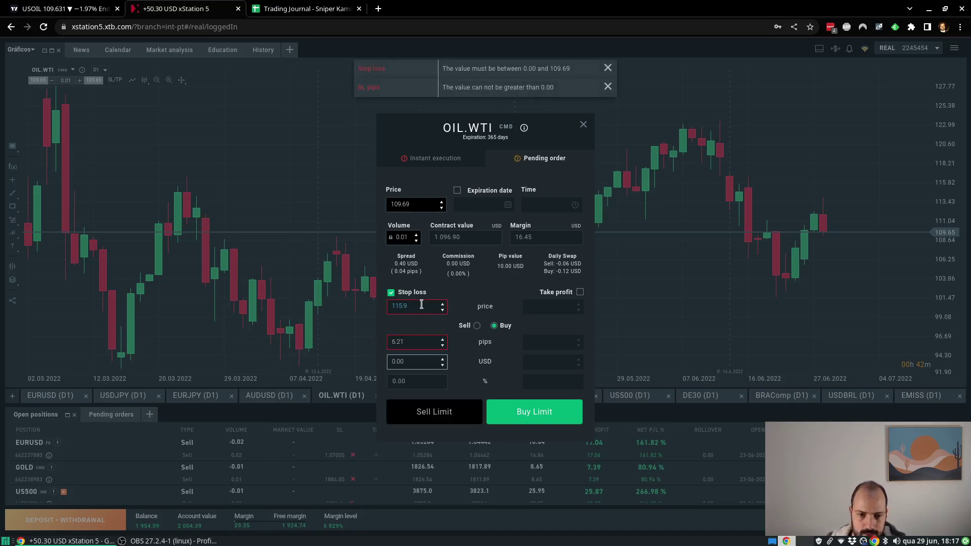
pyautogui.click(477, 326)
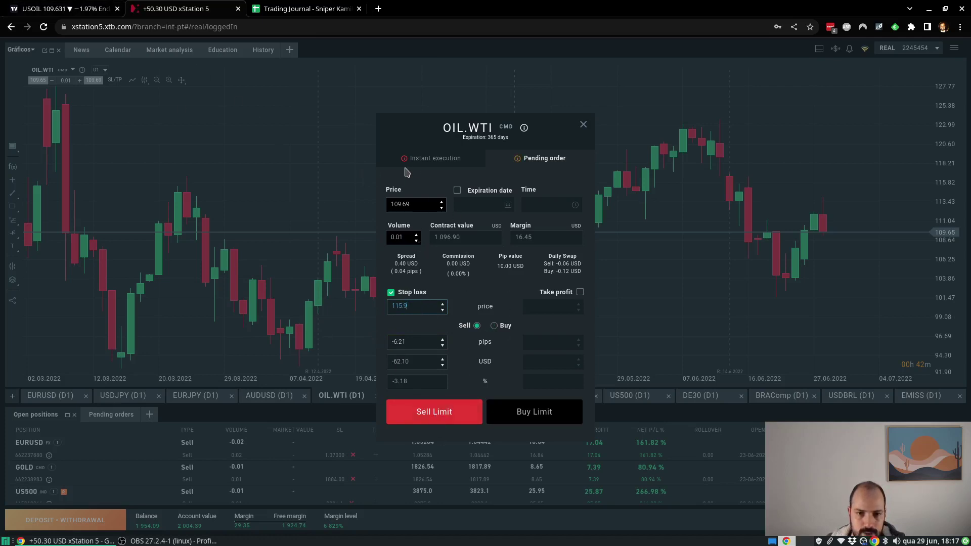
pyautogui.click(395, 417)
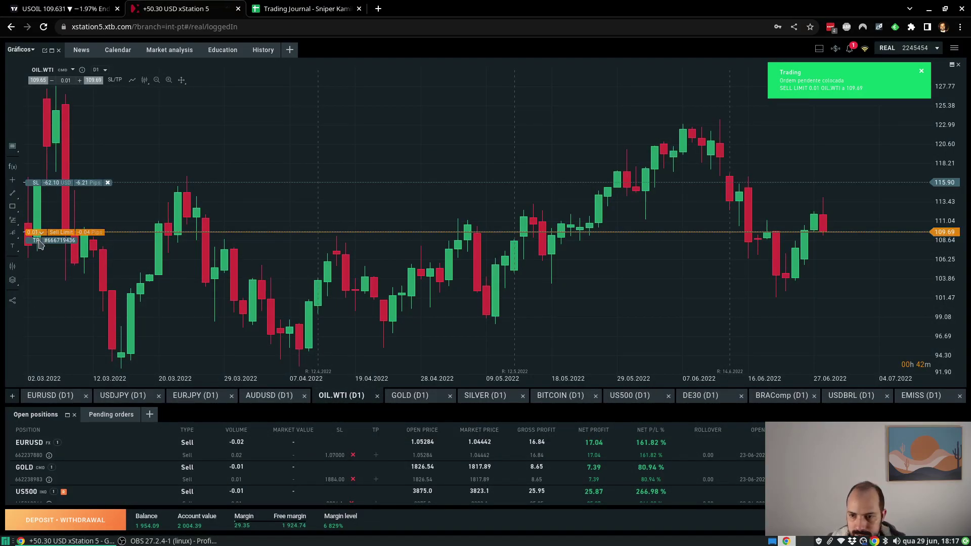
# Try to adjust the take profit of the OIL.WTI sell limit on the chart, and open the list of pending orders.
pyautogui.click(33, 242)
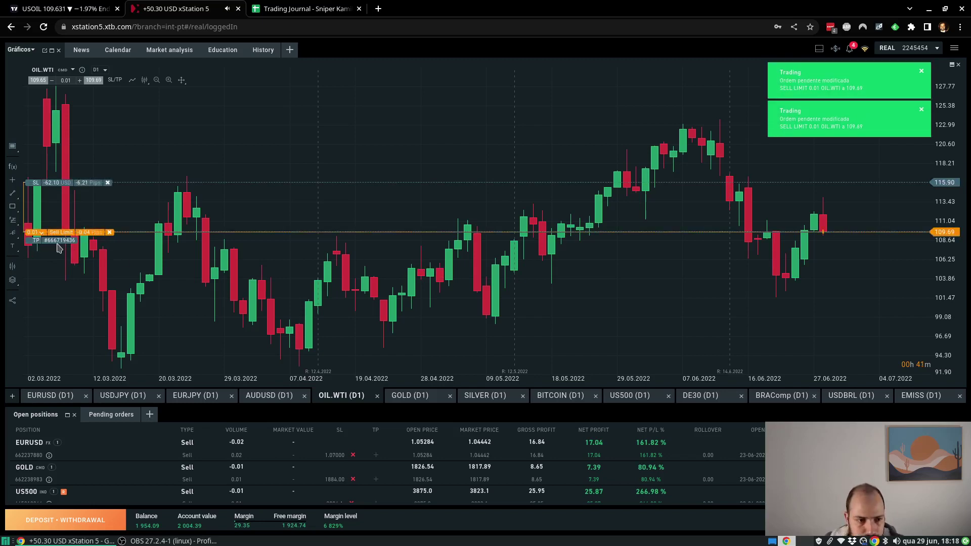
pyautogui.click(42, 235)
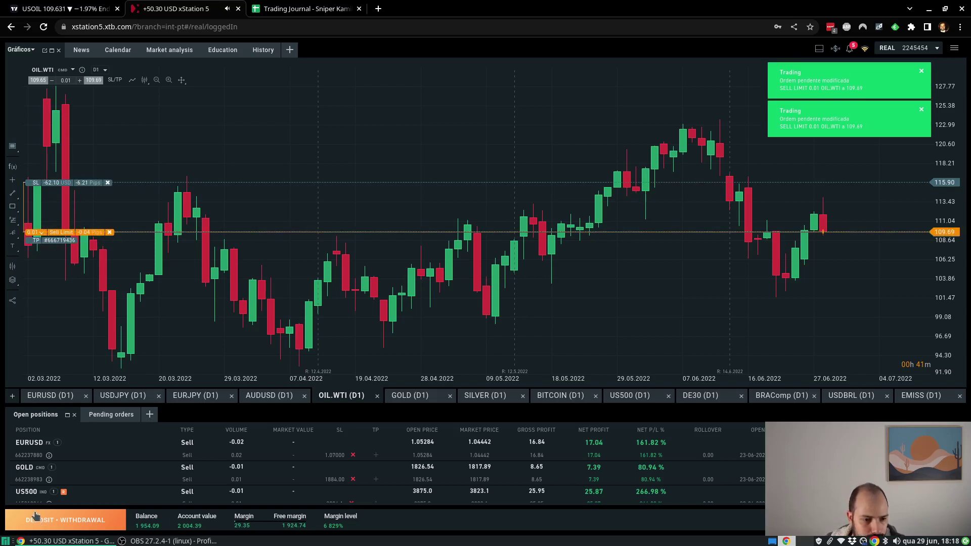
pyautogui.click(101, 415)
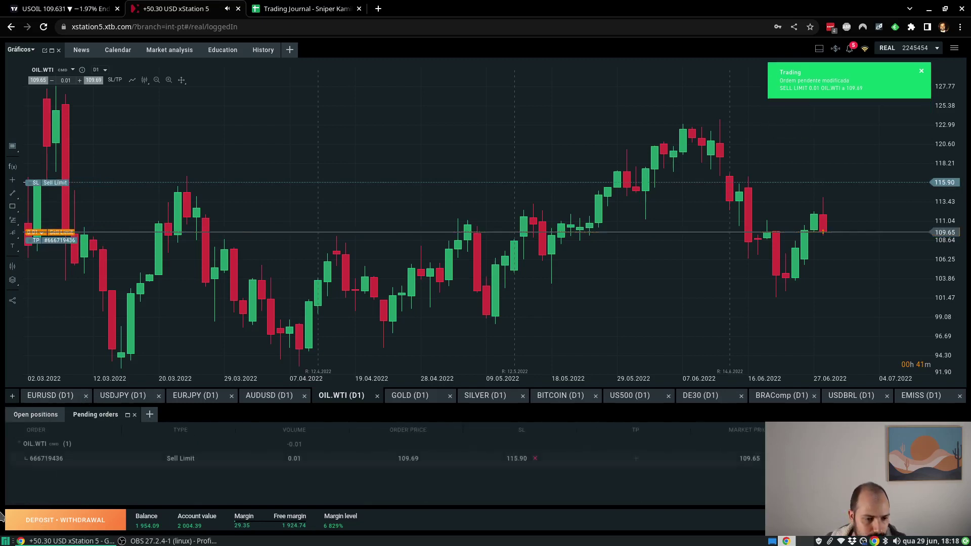
# Try to change the pending OIL.WTI sell limit's price to 109.6, and delete the pending order.
pyautogui.doubleClick(50, 459)
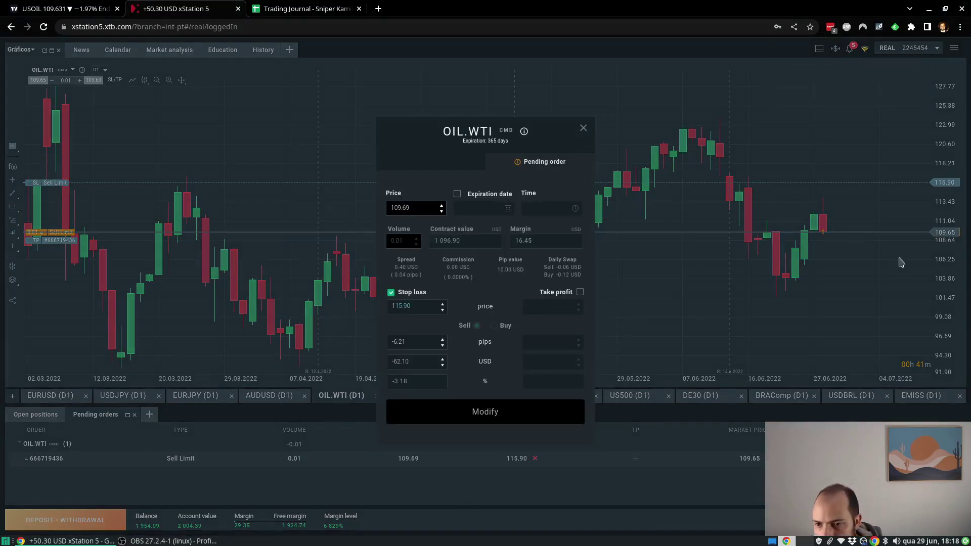
pyautogui.click(418, 208)
pyautogui.press('BackSpace')
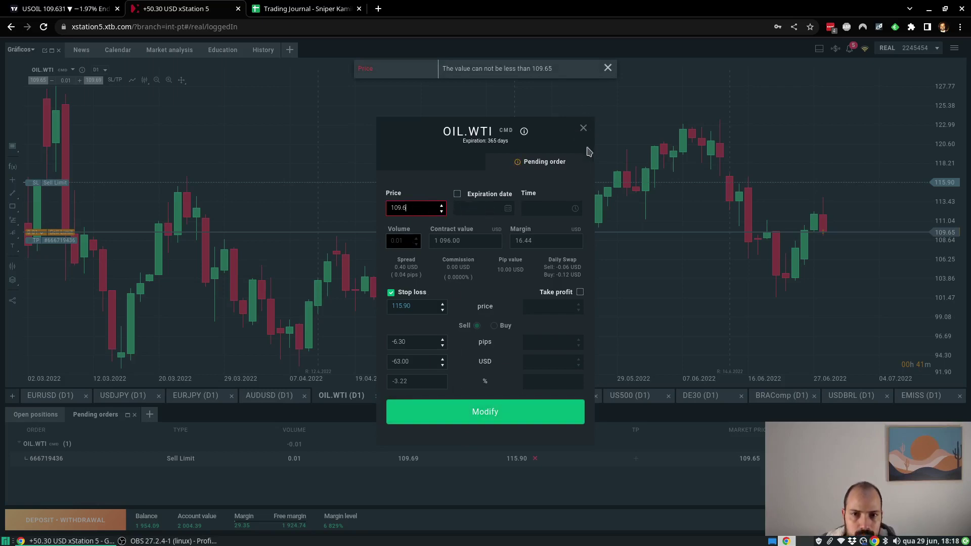
pyautogui.click(414, 311)
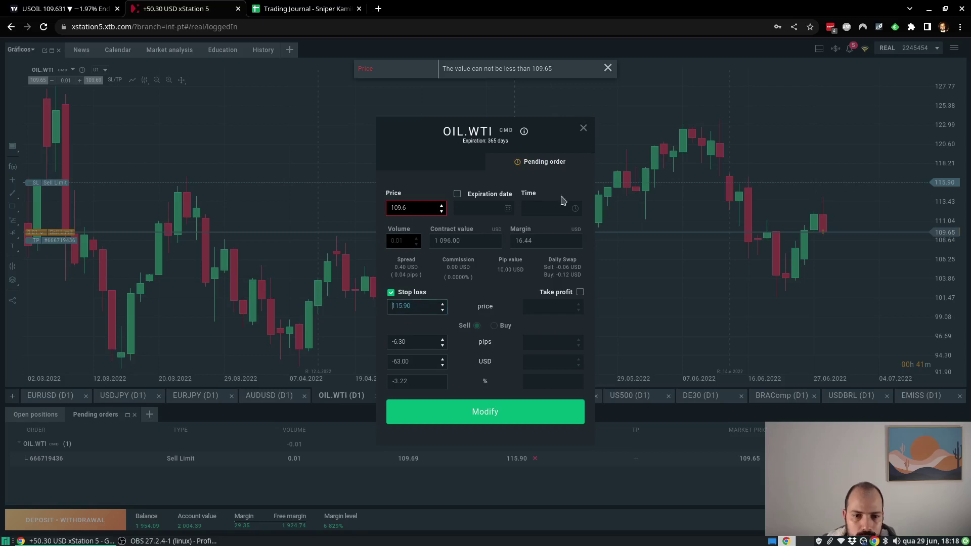
pyautogui.click(583, 129)
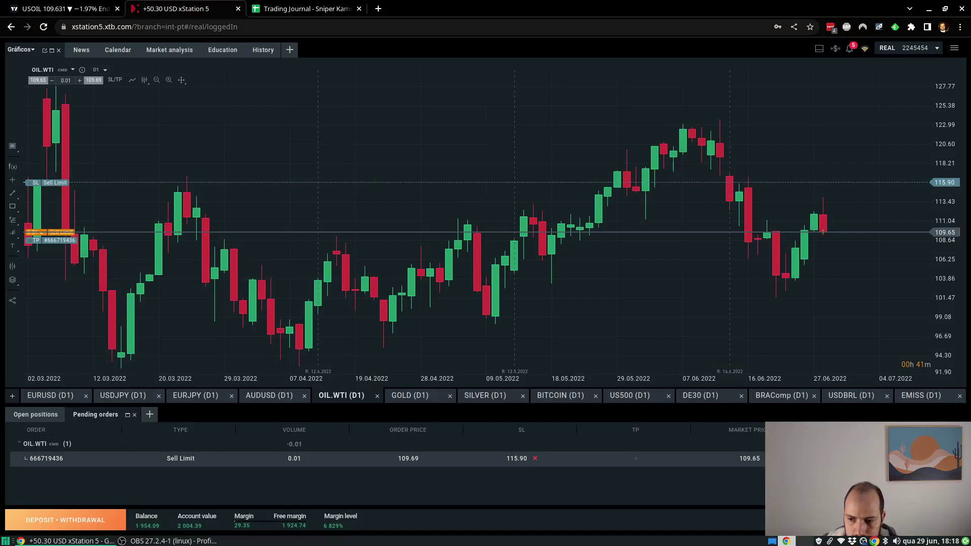
pyautogui.click(959, 458)
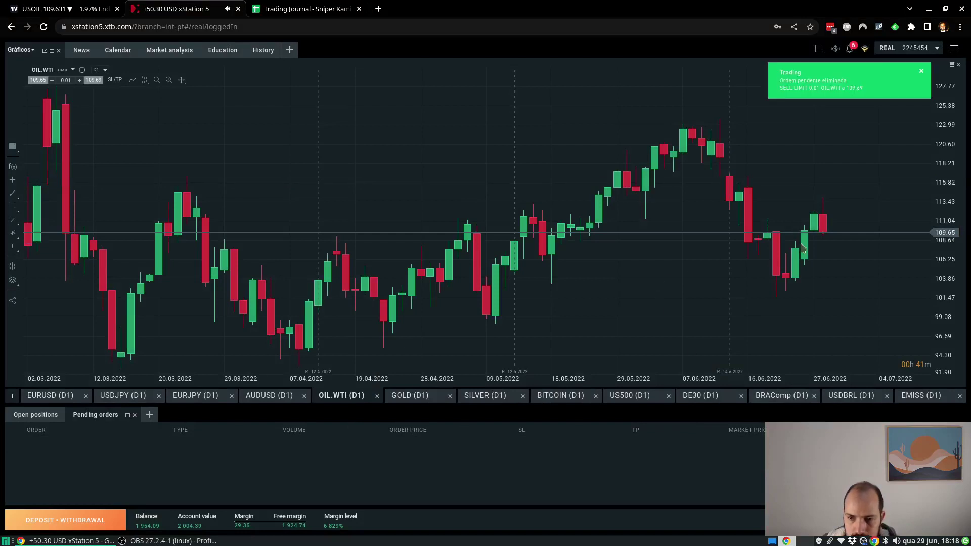
# Draft a new OIL.WTI sell stop order from the chart with a price of 108.5 and volume 0.01.
pyautogui.rightClick(824, 248)
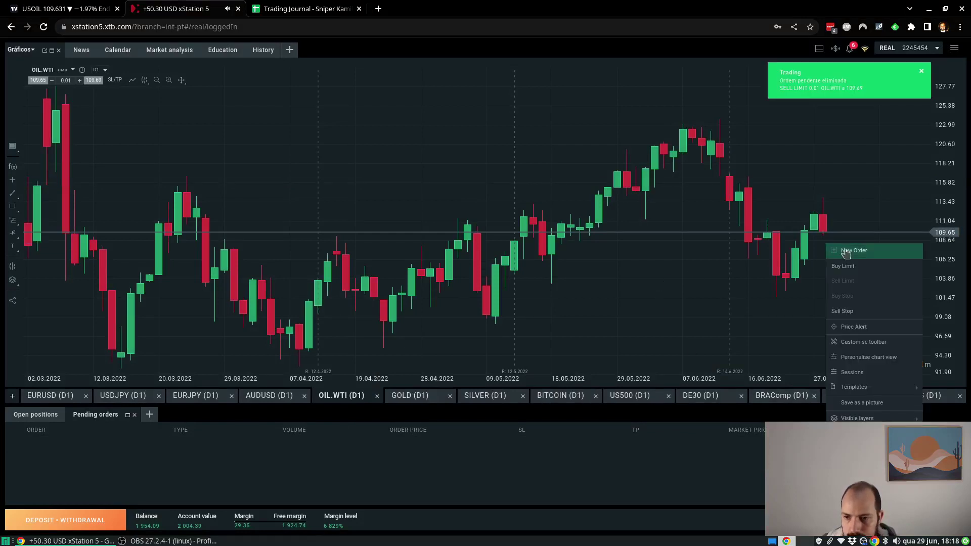
pyautogui.click(857, 315)
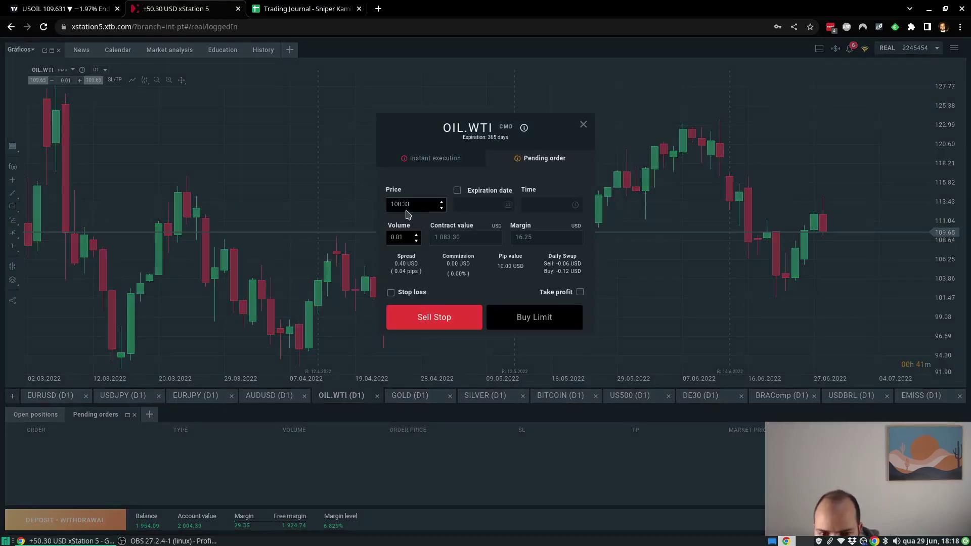
pyautogui.moveTo(407, 205); pyautogui.dragTo(416, 205)
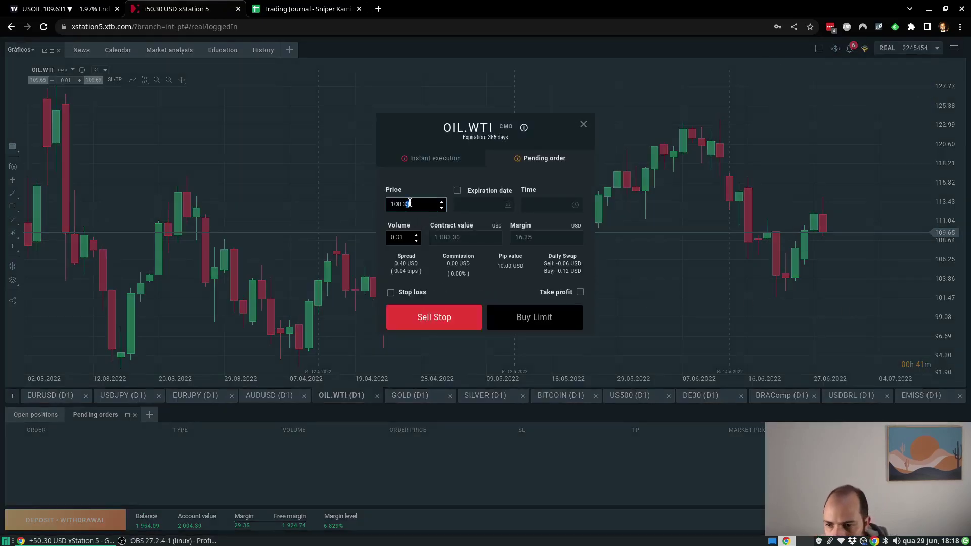
pyautogui.click(410, 206)
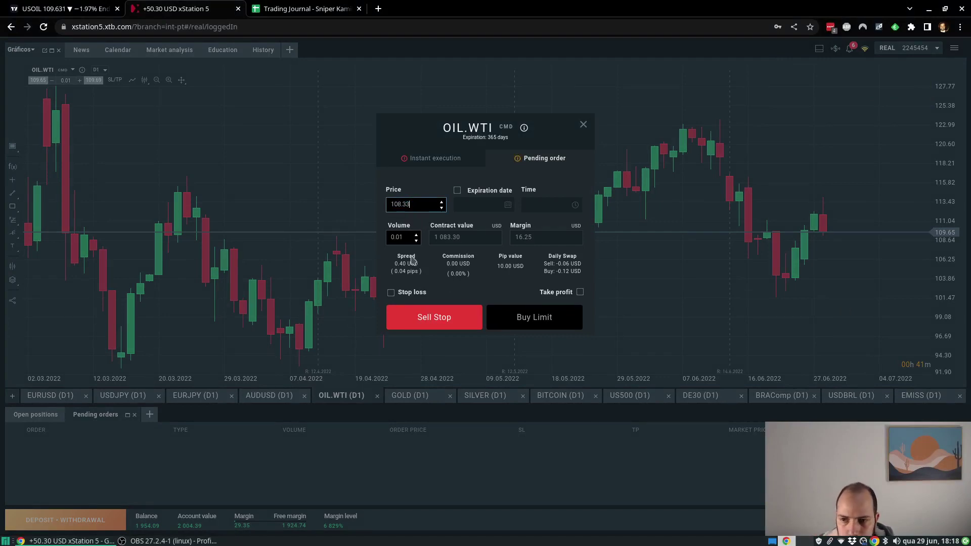
pyautogui.hotkey('shift', 'End')
pyautogui.write('5')
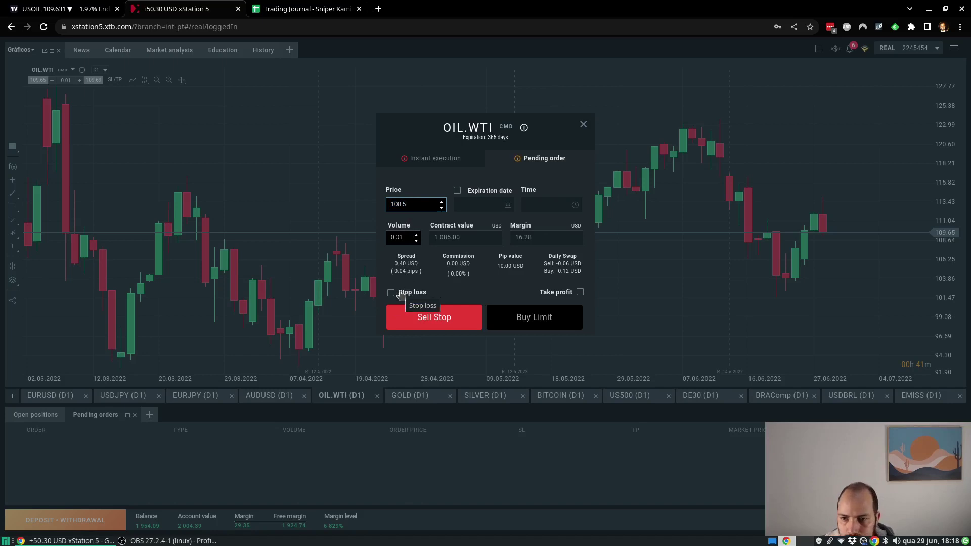
# Add a stop loss of 115.8 to the drafted OIL.WTI sell stop and place the order.
pyautogui.click(401, 295)
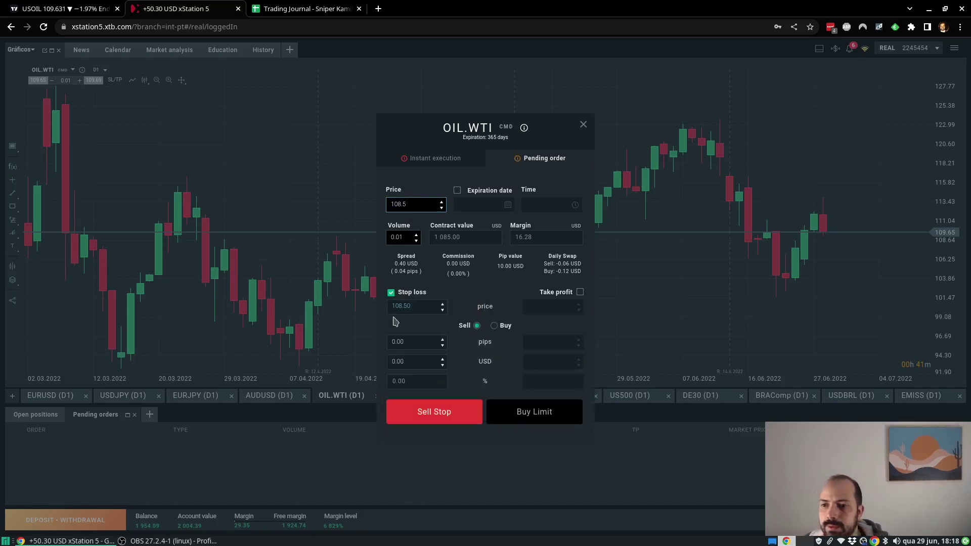
pyautogui.doubleClick(415, 306)
pyautogui.write('11568')
pyautogui.press('BackSpace')
pyautogui.press('BackSpace')
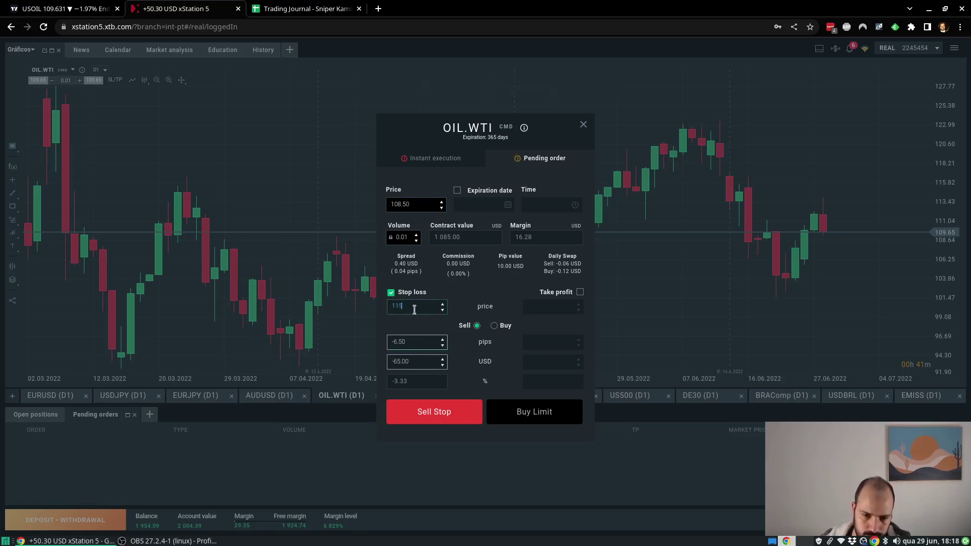
pyautogui.write('.8')
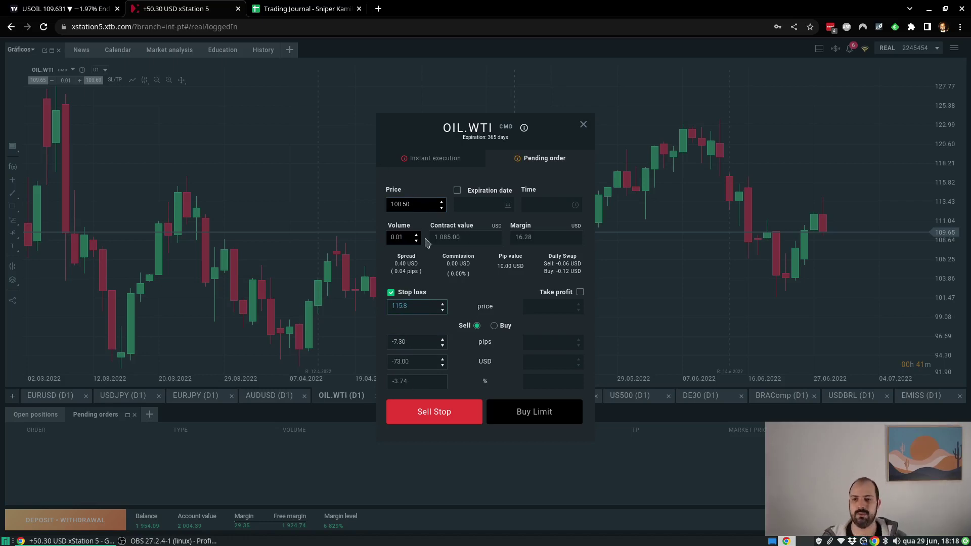
pyautogui.click(411, 414)
# Move the OIL.WTI sell stop's stop loss to 115.50 on the chart, and delete the pending order.
pyautogui.moveTo(32, 187)
pyautogui.mouseDown()
pyautogui.moveTo(30, 199)
pyautogui.moveTo(45, 189)
pyautogui.mouseUp()
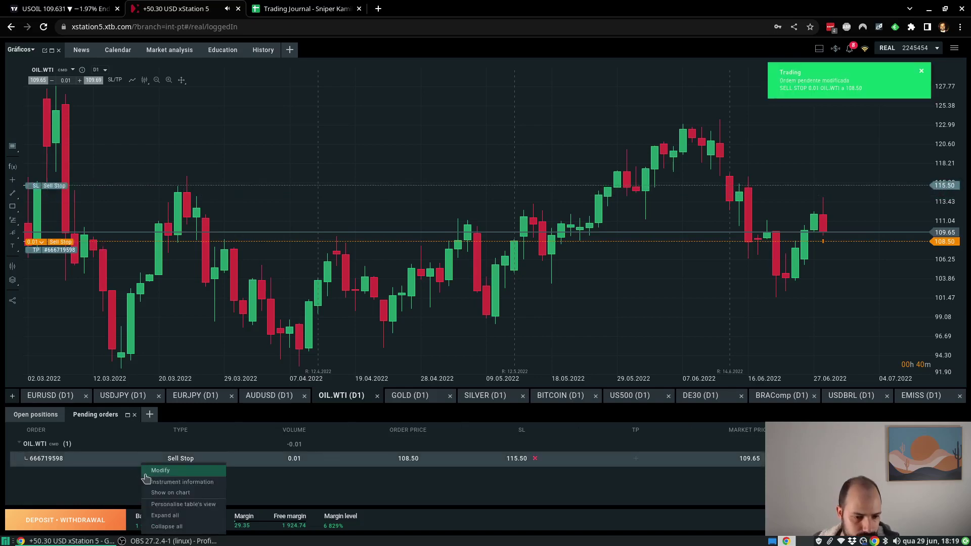
pyautogui.click(157, 470)
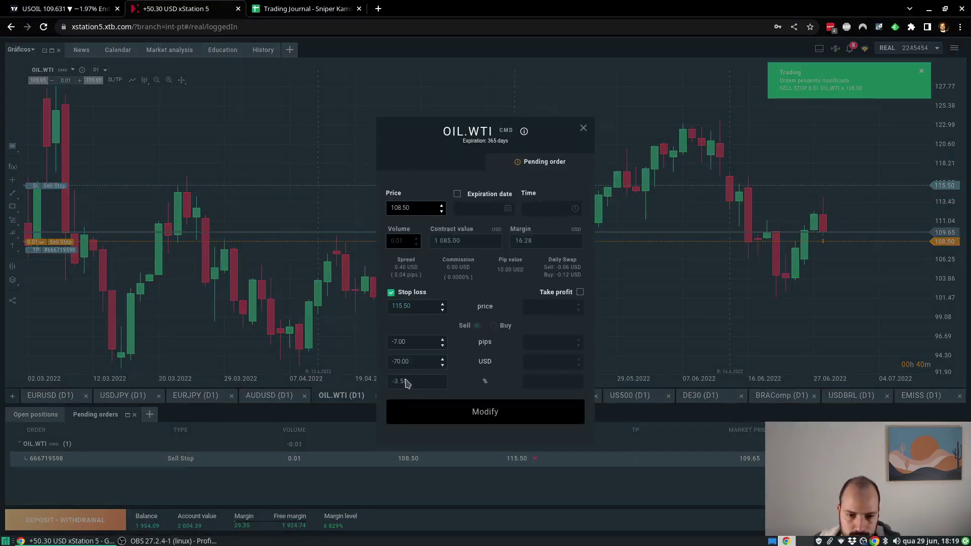
pyautogui.click(585, 130)
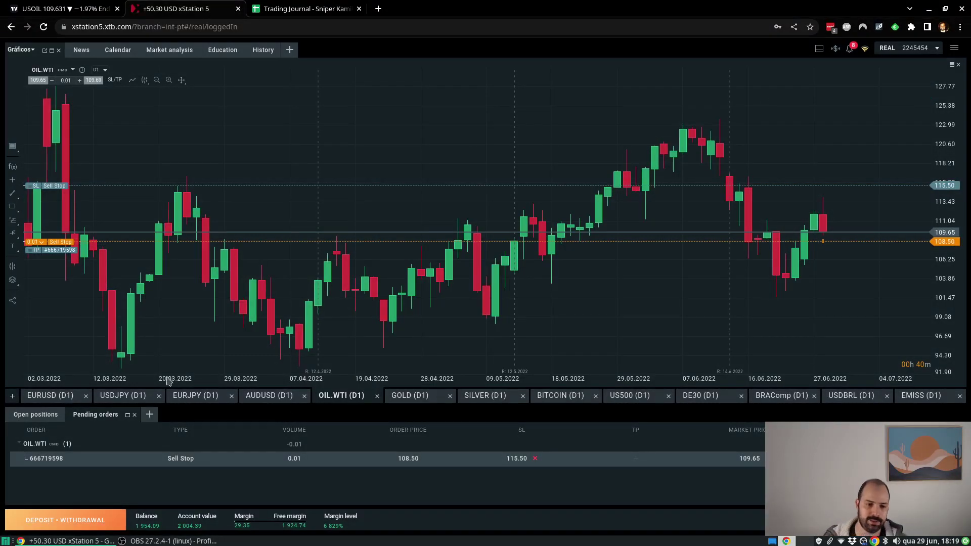
pyautogui.click(535, 458)
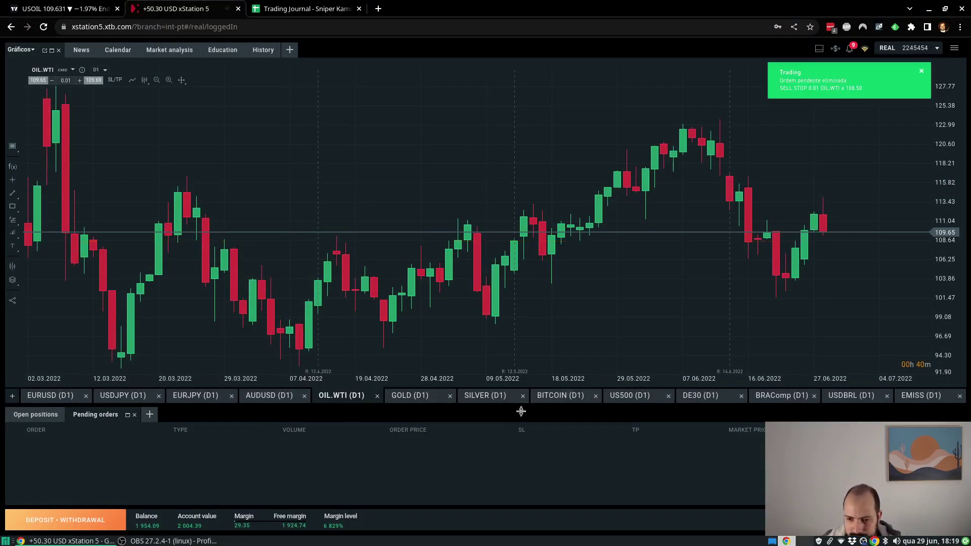
pyautogui.moveTo(254, 323); pyautogui.dragTo(267, 318)
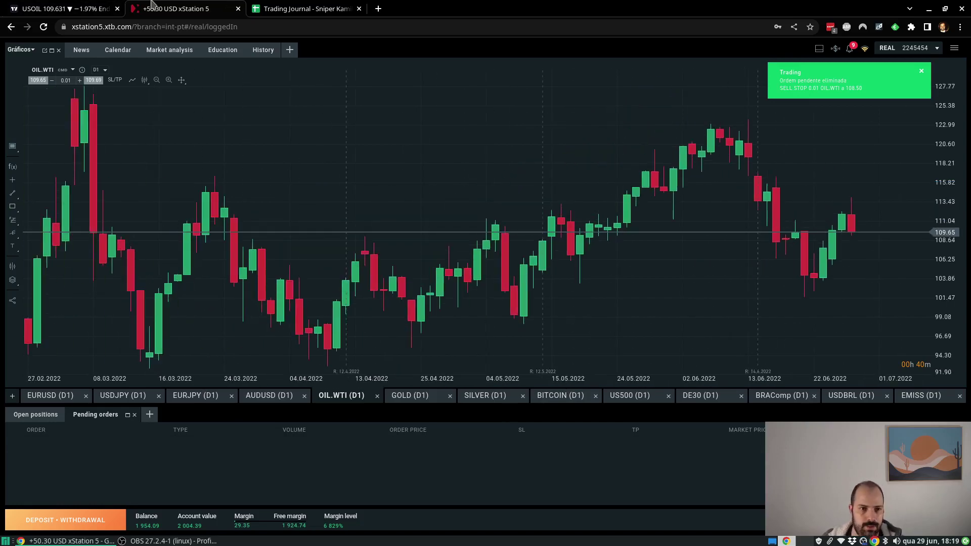
# Switch to TradingView and examine the recent USOIL price action on the daily and weekly charts.
pyautogui.click(57, 9)
pyautogui.scroll(-2, 577, 253)
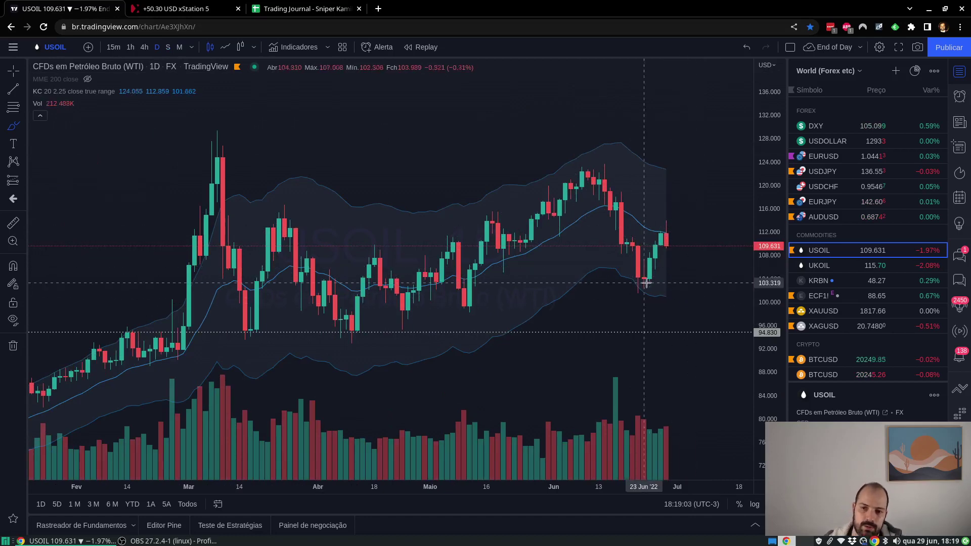
pyautogui.scroll(-3, 304, 293)
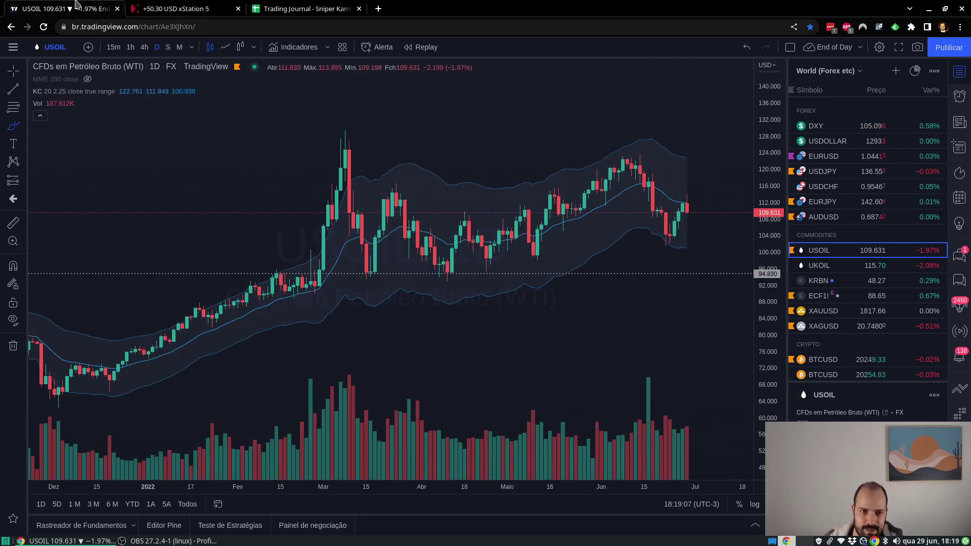
pyautogui.scroll(2, 683, 190)
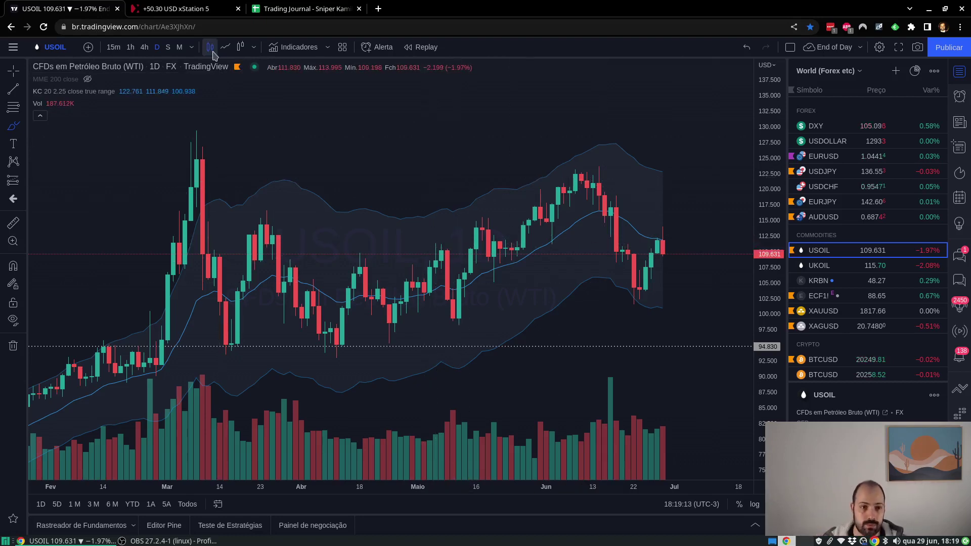
pyautogui.click(168, 47)
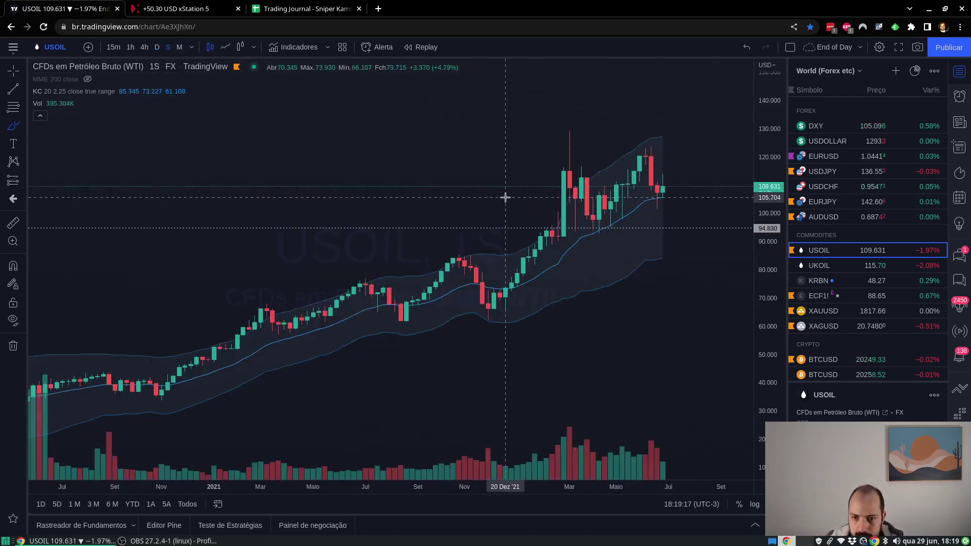
pyautogui.click(150, 6)
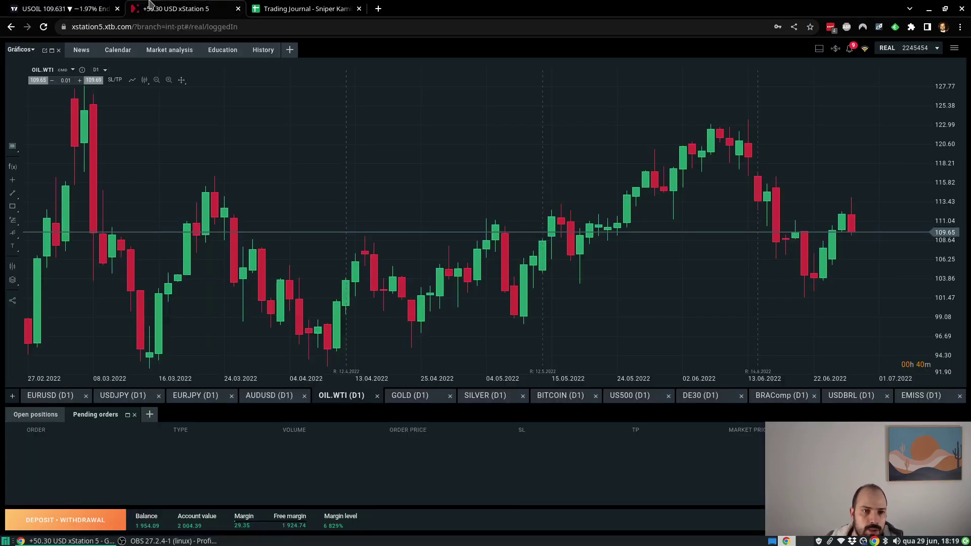
pyautogui.click(100, 5)
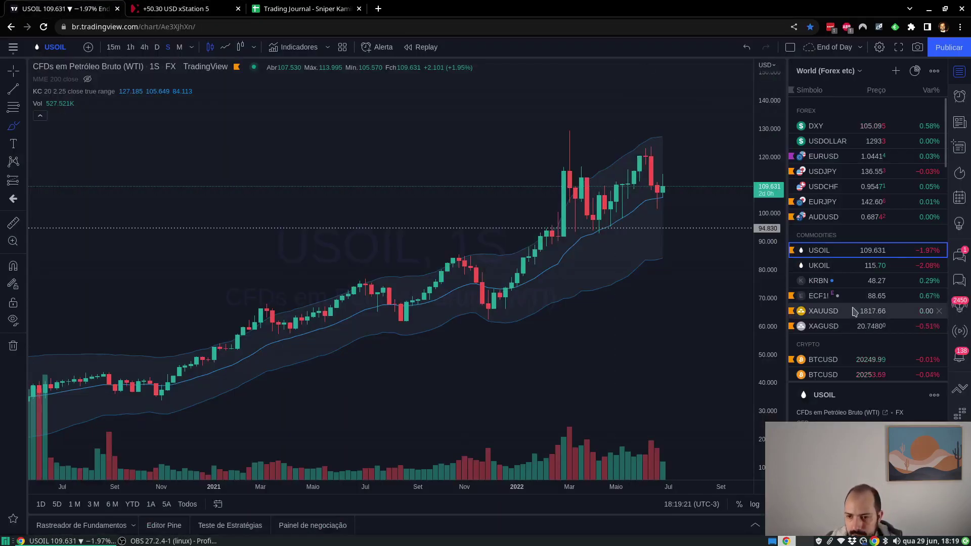
# Show XAUUSD on the weekly chart and examine its latest candles on the daily timeframe.
pyautogui.click(835, 315)
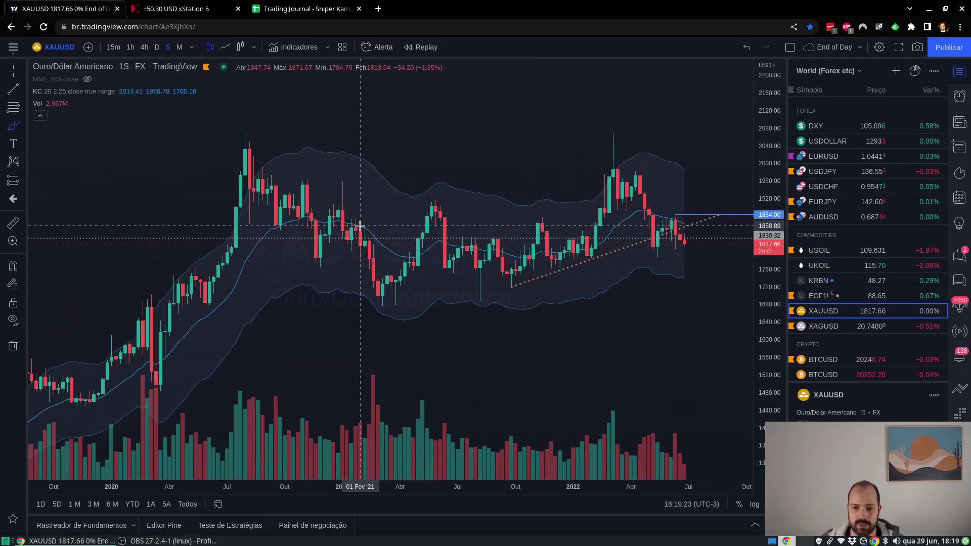
pyautogui.click(157, 47)
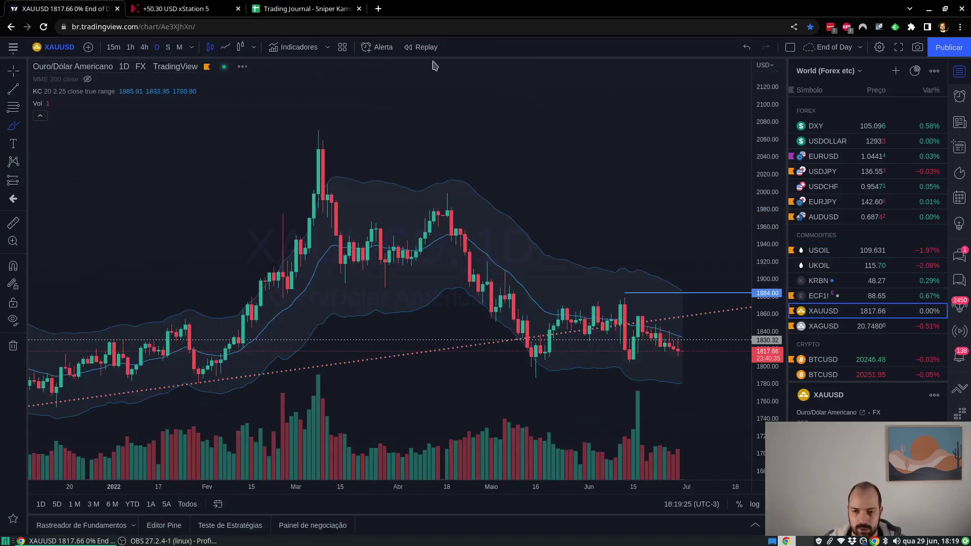
pyautogui.scroll(5, 592, 324)
pyautogui.scroll(2, 615, 332)
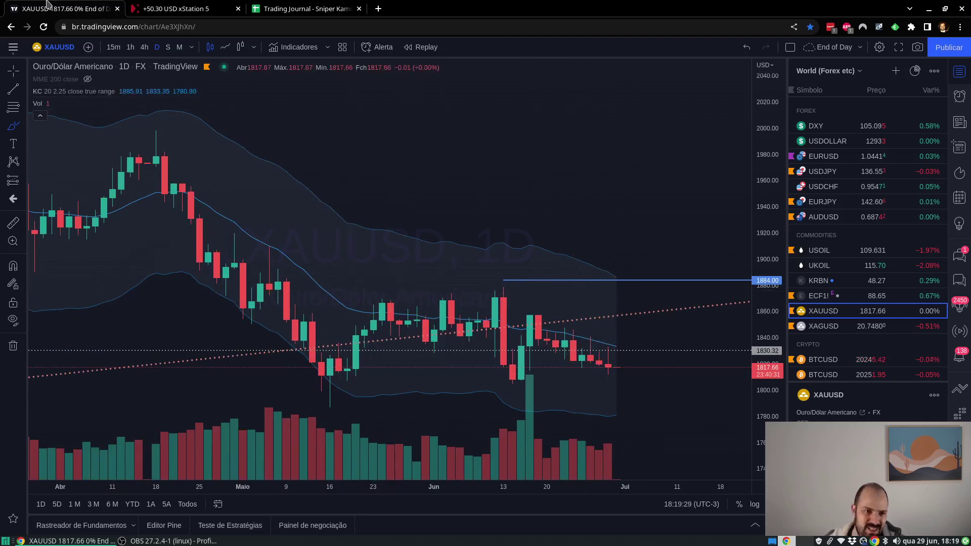
# Switch to xStation 5, list the open positions, and show the GOLD chart with its sell position.
pyautogui.click(176, 8)
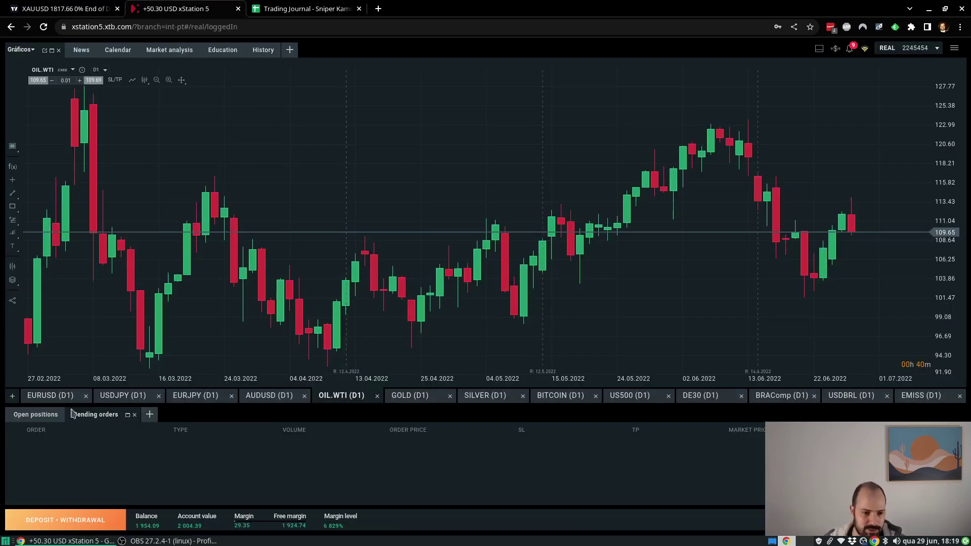
pyautogui.click(40, 414)
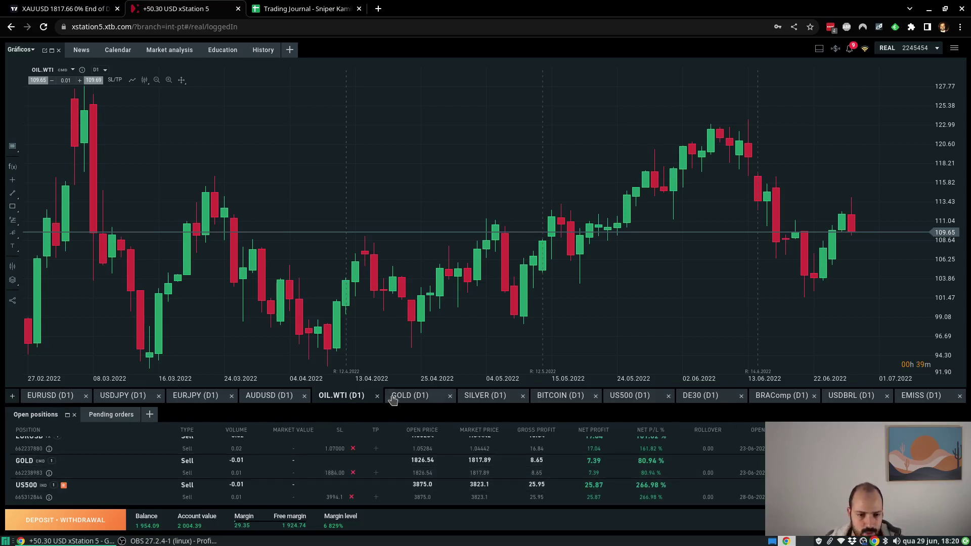
pyautogui.click(409, 395)
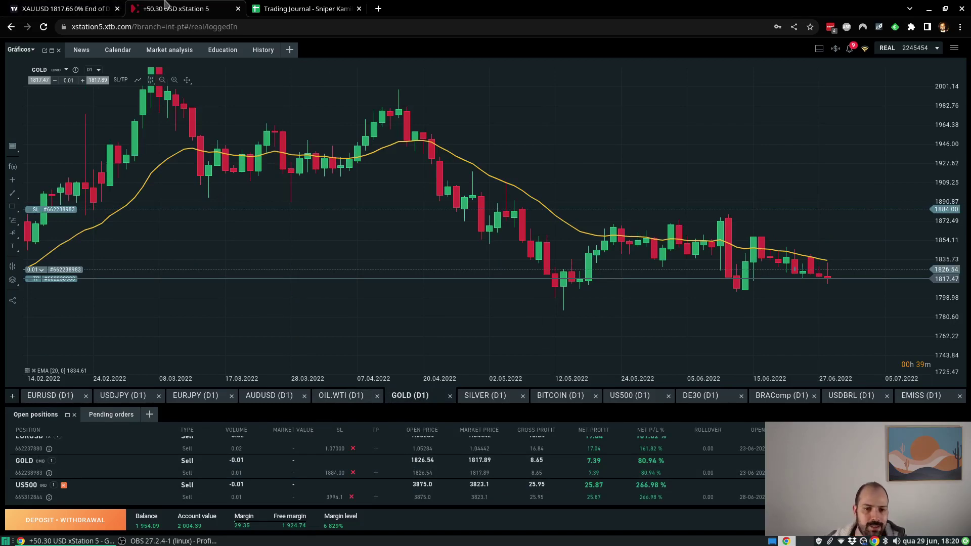
# Switch to TradingView and examine XAUUSD on the weekly chart and XAGUSD on the weekly and daily charts.
pyautogui.click(23, 5)
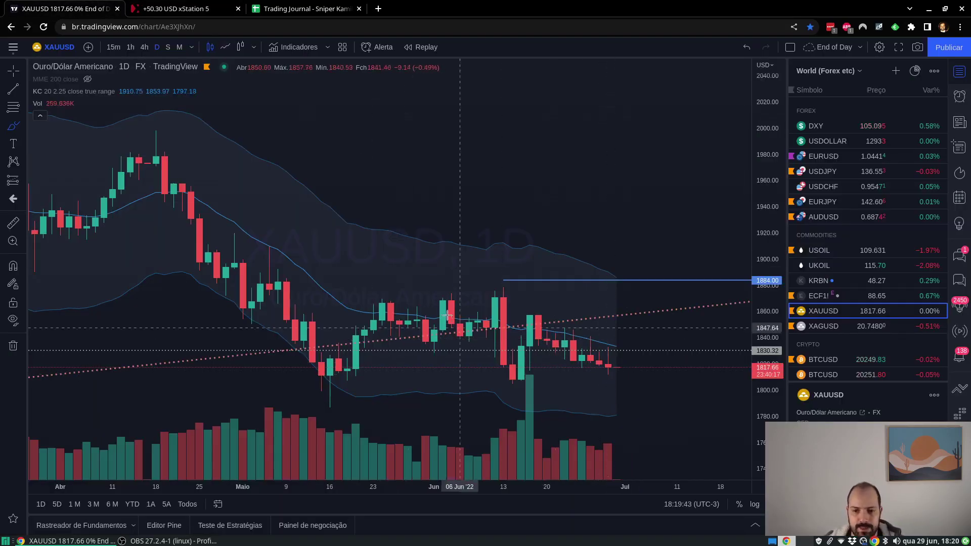
pyautogui.click(169, 47)
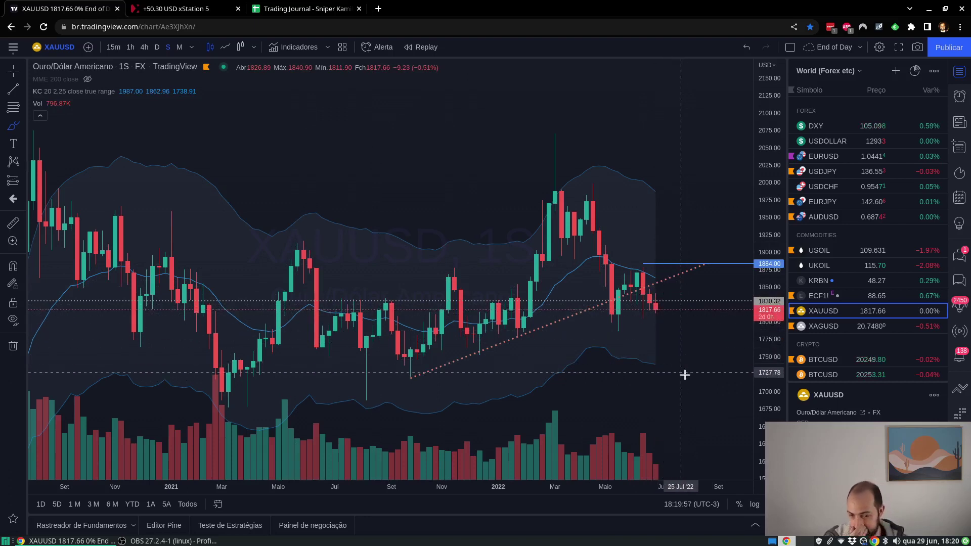
pyautogui.click(824, 326)
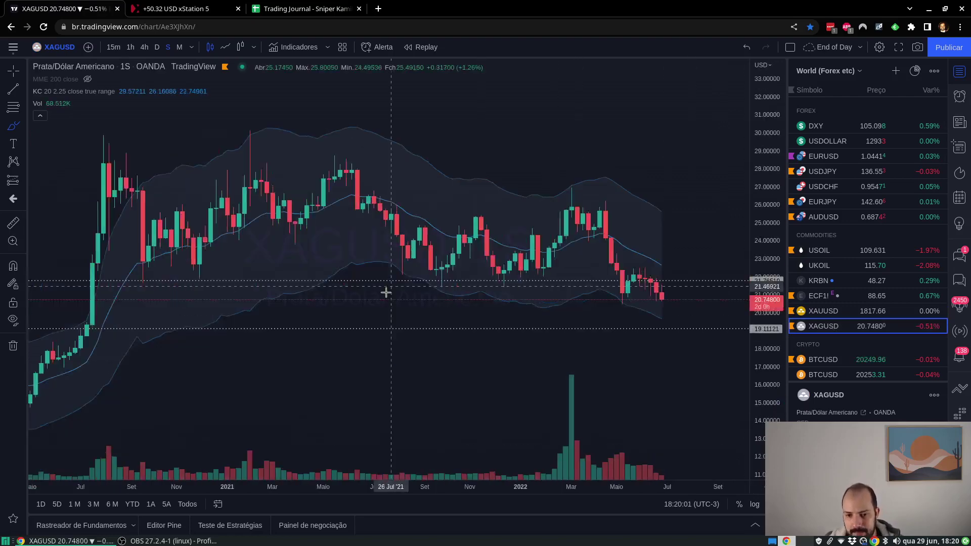
pyautogui.scroll(2, 308, 350)
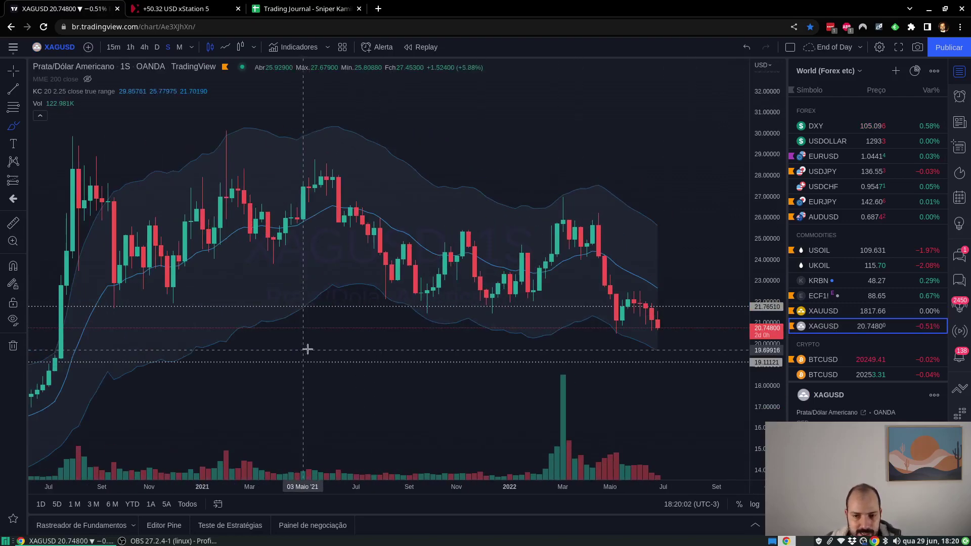
pyautogui.click(157, 47)
pyautogui.scroll(3, 317, 350)
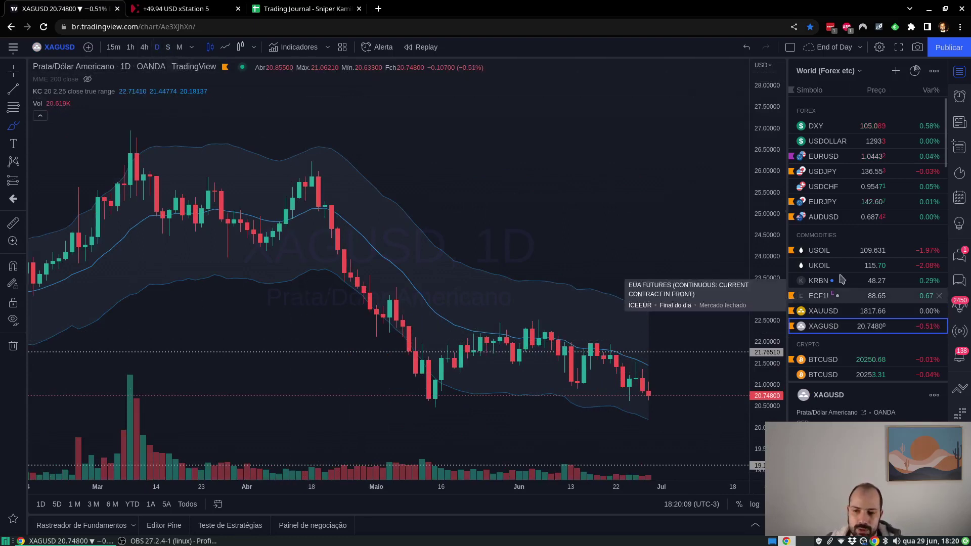
# Show BTCUSD from the crypto watchlist and examine its latest candles on the daily chart.
pyautogui.scroll(-3, 824, 225)
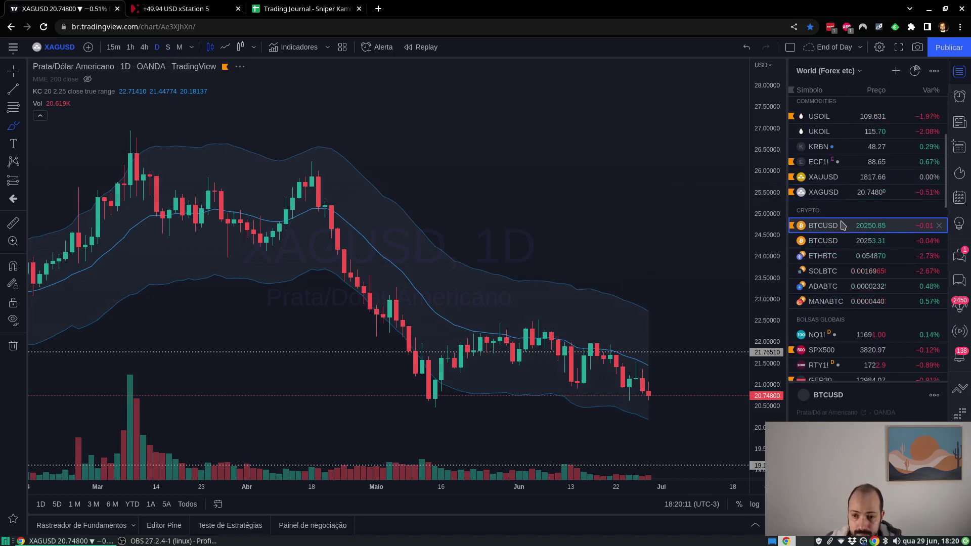
pyautogui.click(842, 226)
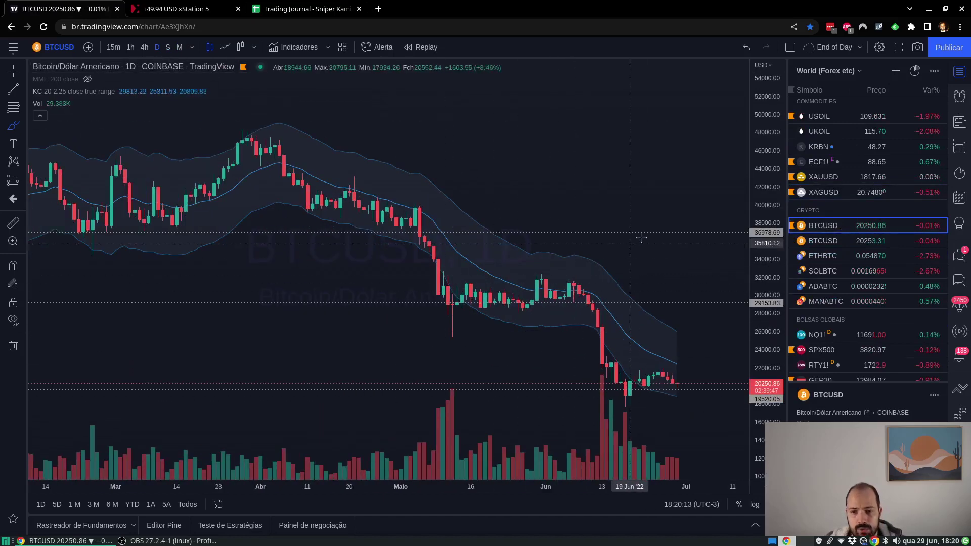
pyautogui.scroll(2, 640, 303)
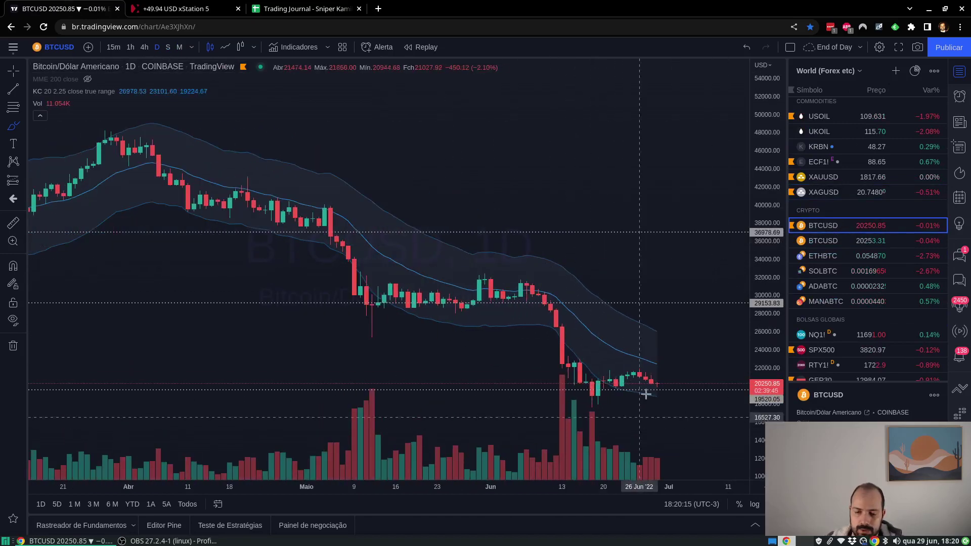
pyautogui.scroll(2, 617, 344)
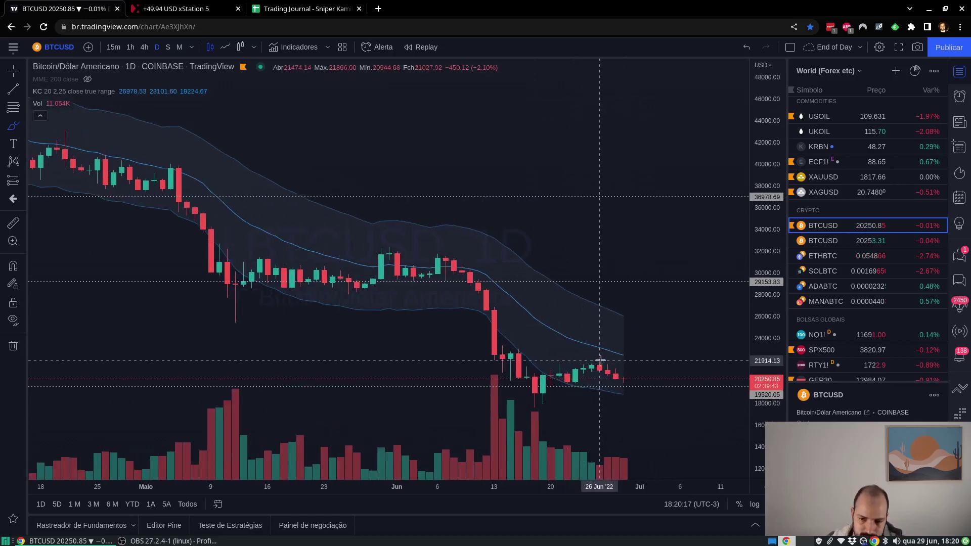
pyautogui.scroll(1, 595, 358)
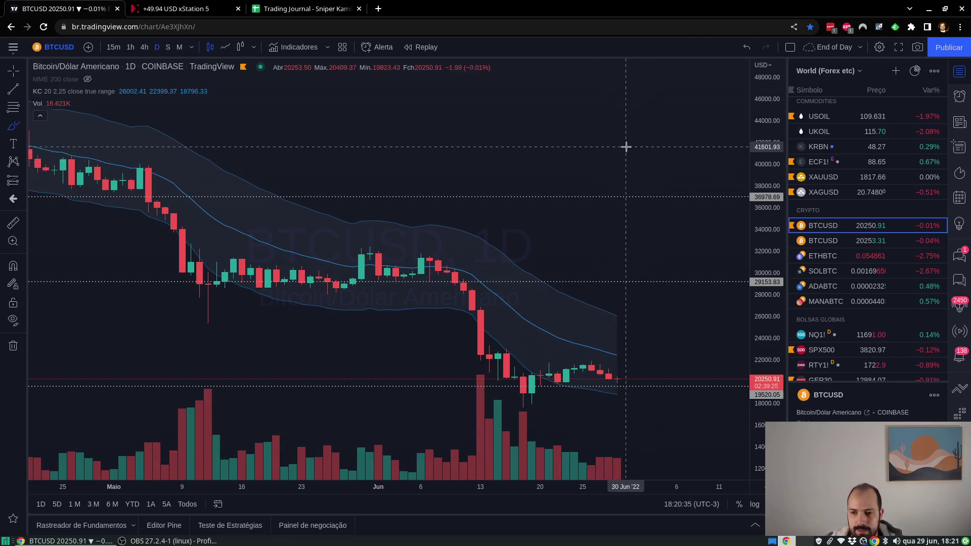
pyautogui.scroll(-2, 561, 156)
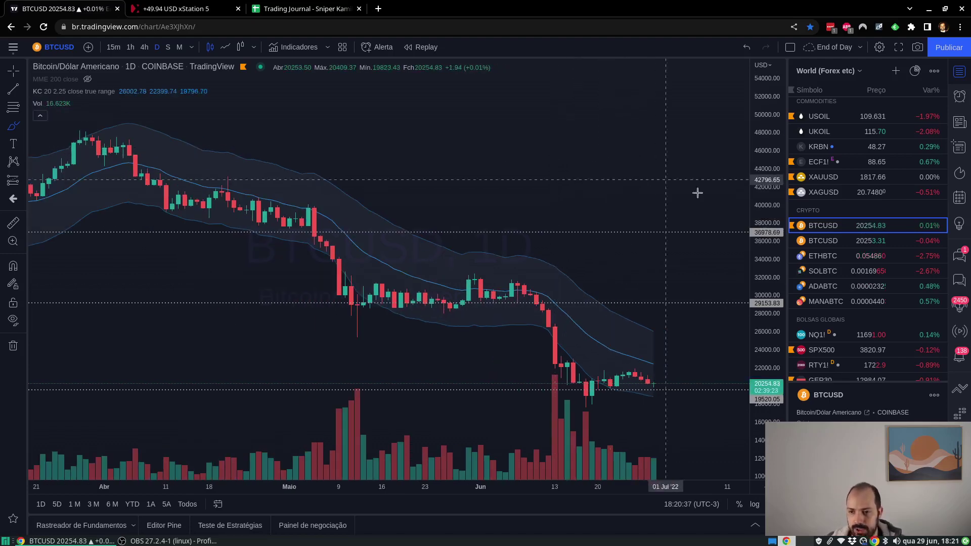
pyautogui.scroll(2, 669, 180)
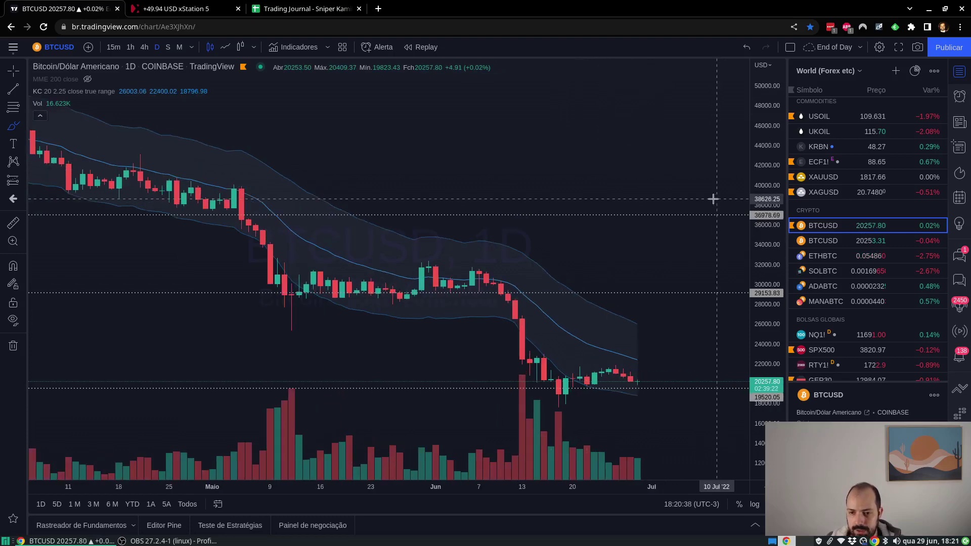
# Review BTCUSD on the weekly chart, then return to the daily timeframe.
pyautogui.click(169, 47)
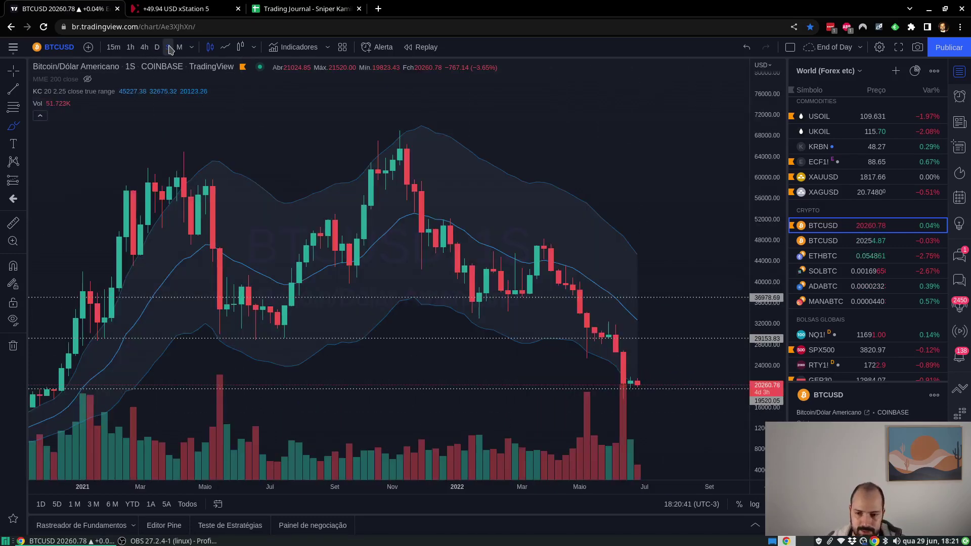
pyautogui.scroll(-3, 559, 408)
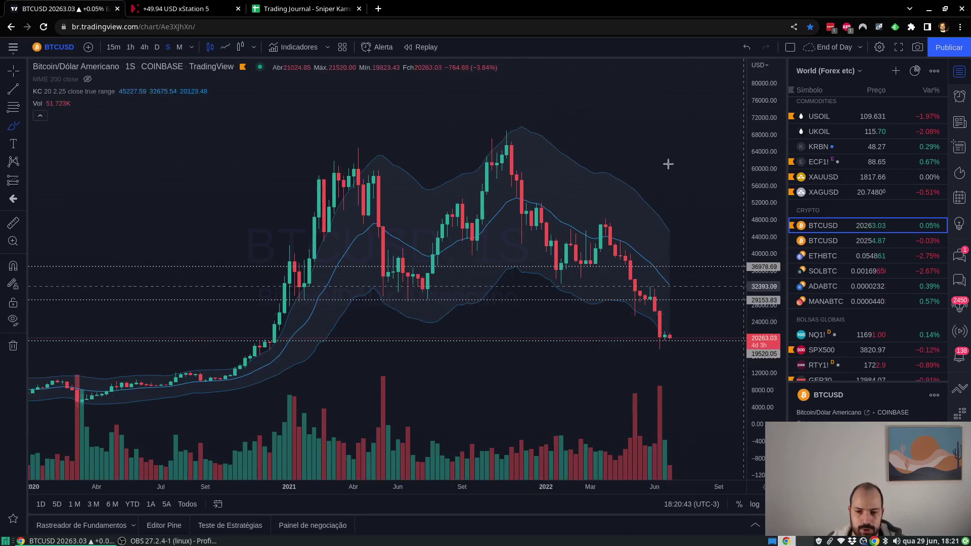
pyautogui.click(156, 47)
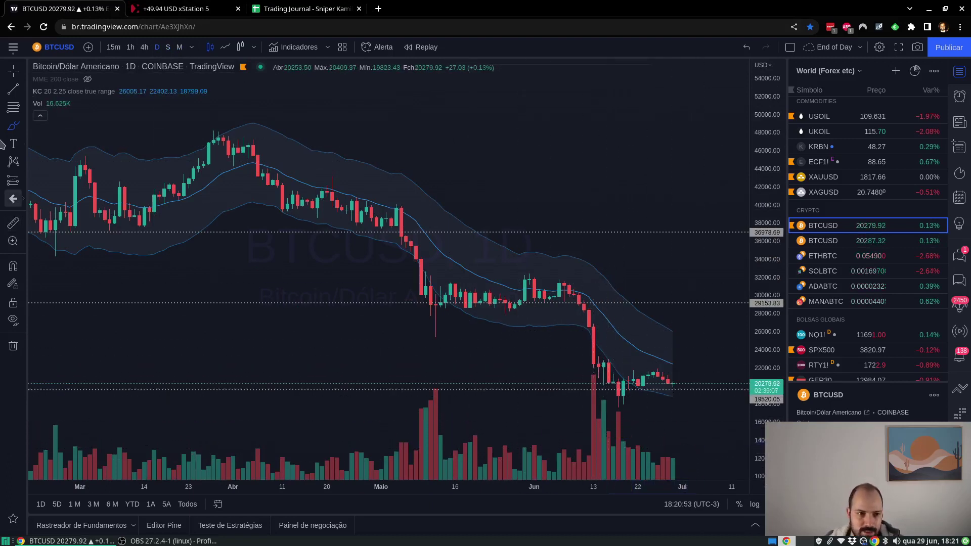
pyautogui.moveTo(687, 261); pyautogui.dragTo(459, 390)
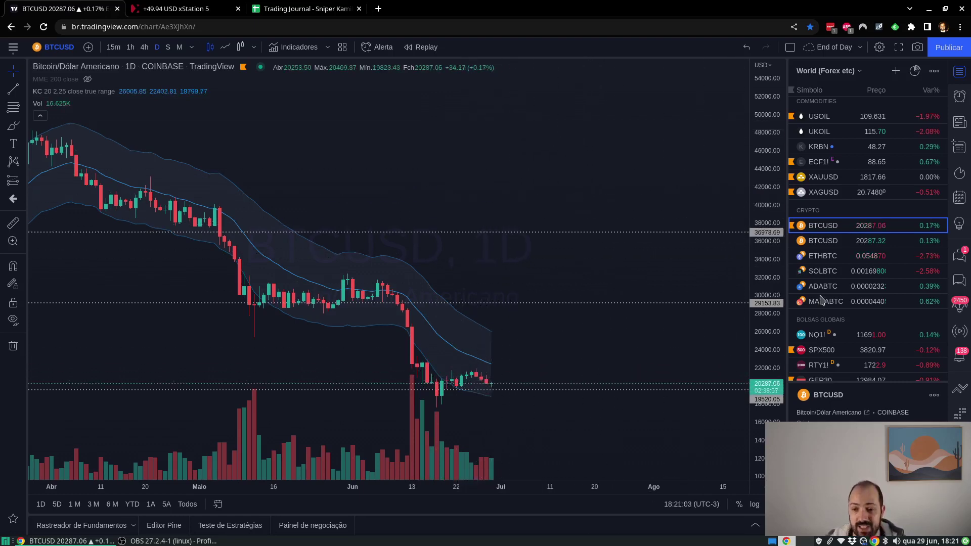
# Show SPX500 on the daily chart and examine its most recent candles.
pyautogui.click(821, 350)
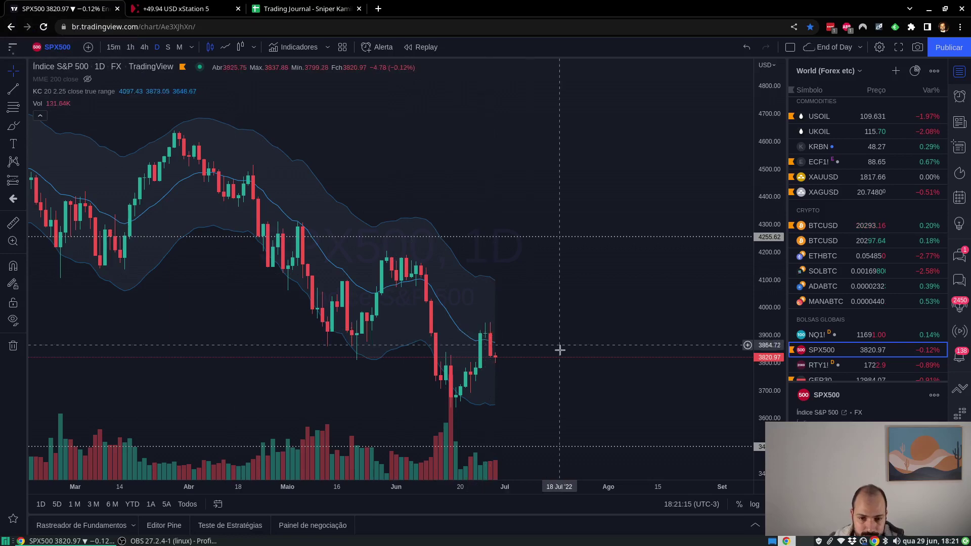
pyautogui.scroll(1, 559, 349)
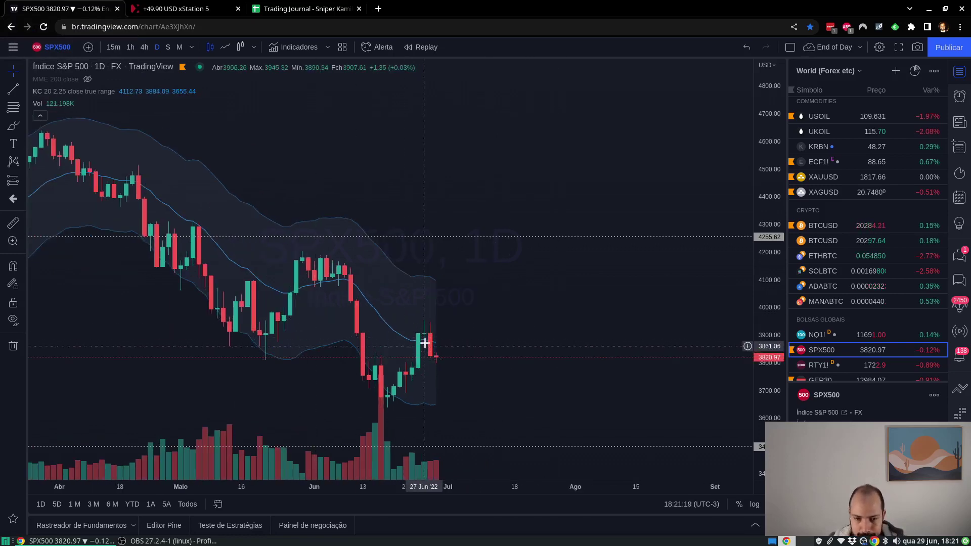
pyautogui.scroll(2, 425, 347)
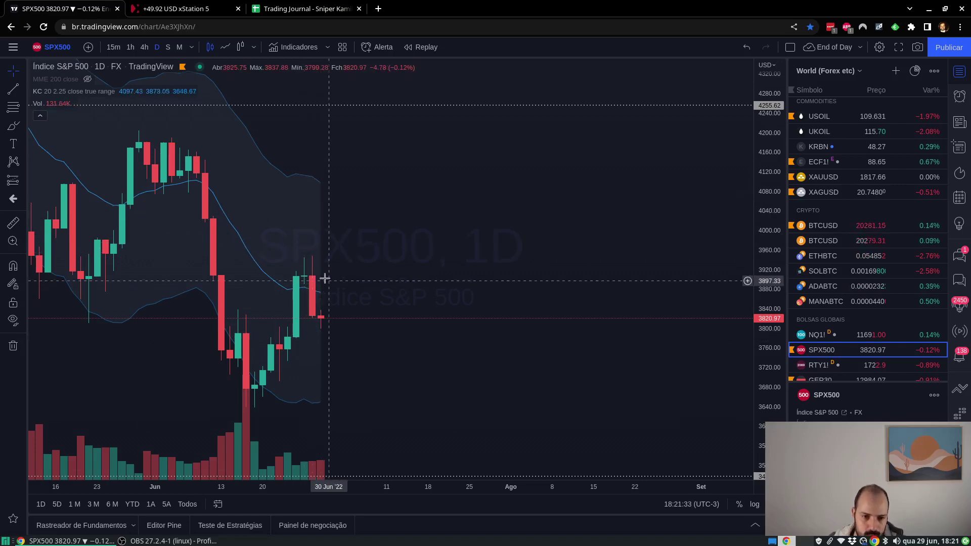
# Check the open positions in xStation 5, then add US500 as the asset in the next empty row of the Trading Journal.
pyautogui.click(178, 9)
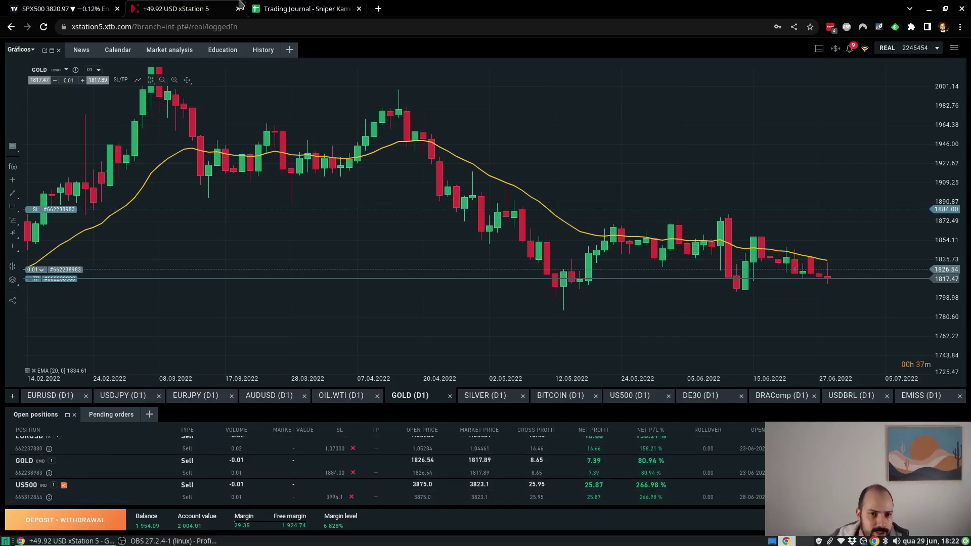
pyautogui.click(274, 9)
pyautogui.press('Left')
pyautogui.press('Down')
pyautogui.write('US55')
pyautogui.press('BackSpace')
pyautogui.press('BackSpace')
pyautogui.write('500')
pyautogui.press('Return')
pyautogui.press('Up')
pyautogui.press('Right')
pyautogui.hotkey('alt', 'Tab')
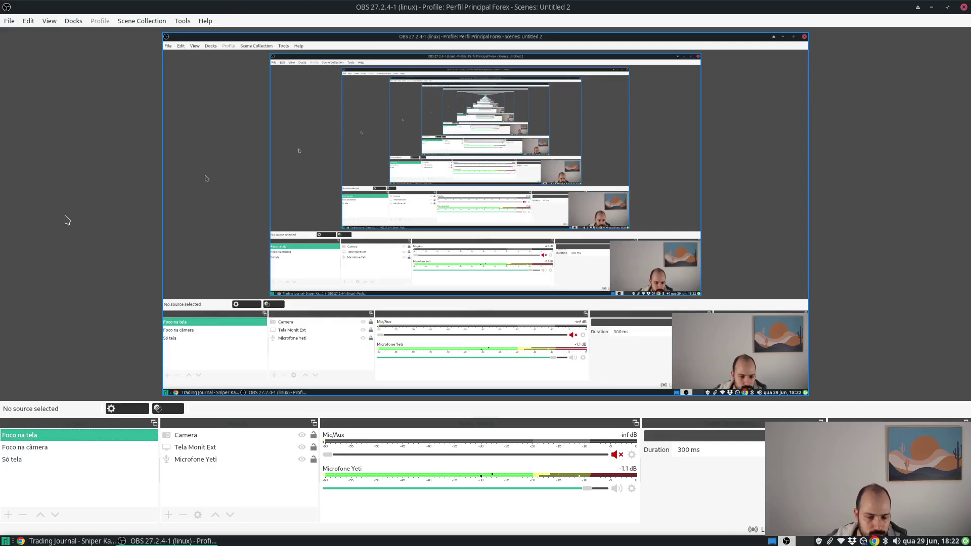
pyautogui.hotkey('alt', 'Tab')
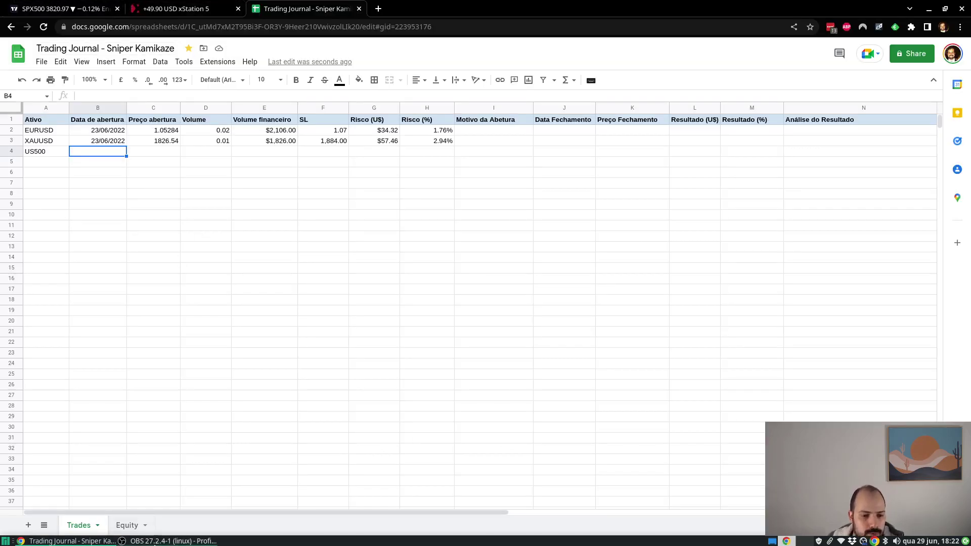
# Consult TradingView and xStation 5, then enter 28/06/2022 as the US500 trade's opening date in the Trading Journal.
pyautogui.click(45, 4)
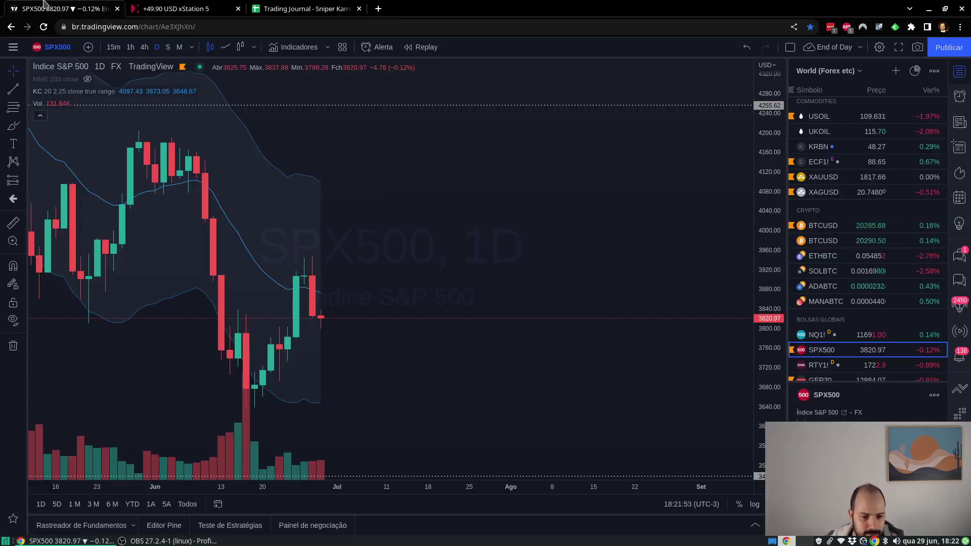
pyautogui.click(174, 4)
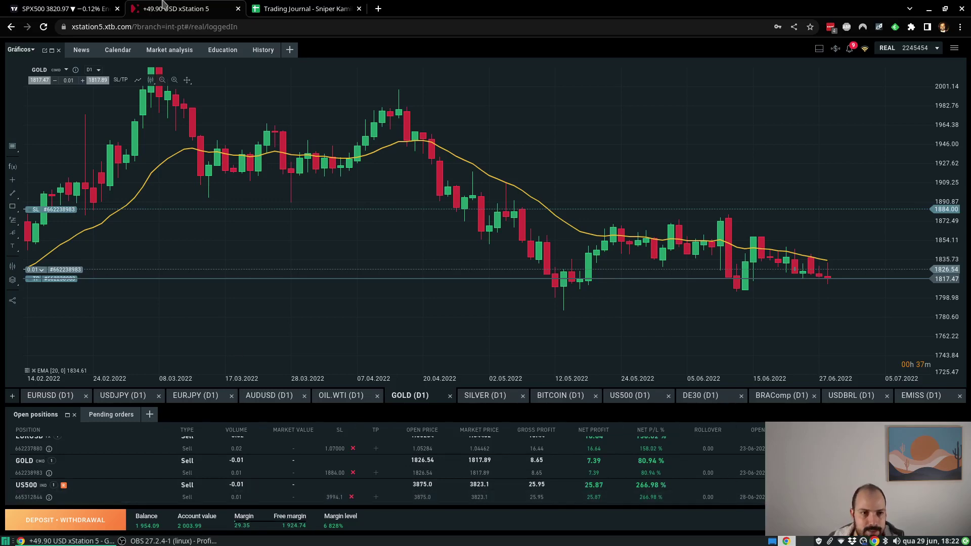
pyautogui.click(302, 4)
pyautogui.write('28/06/2022')
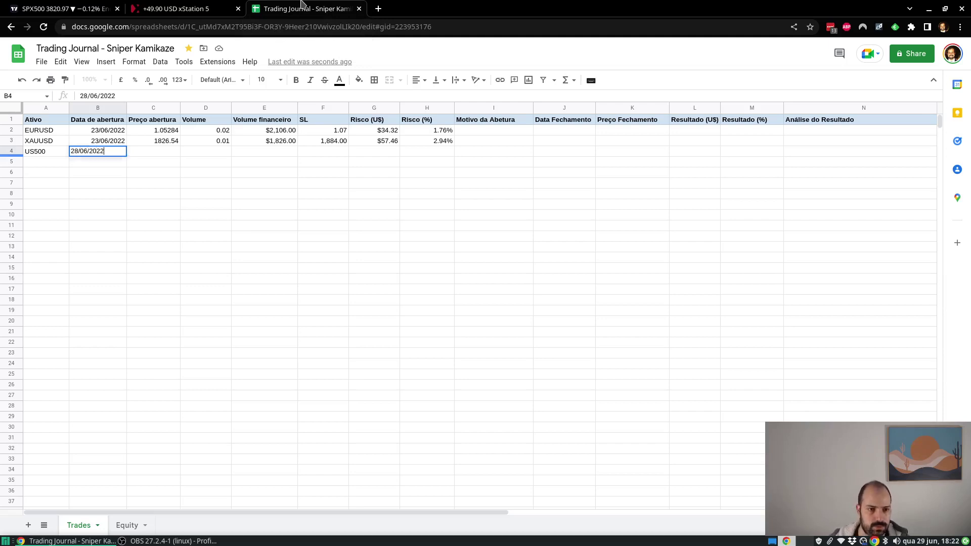
pyautogui.press('Tab')
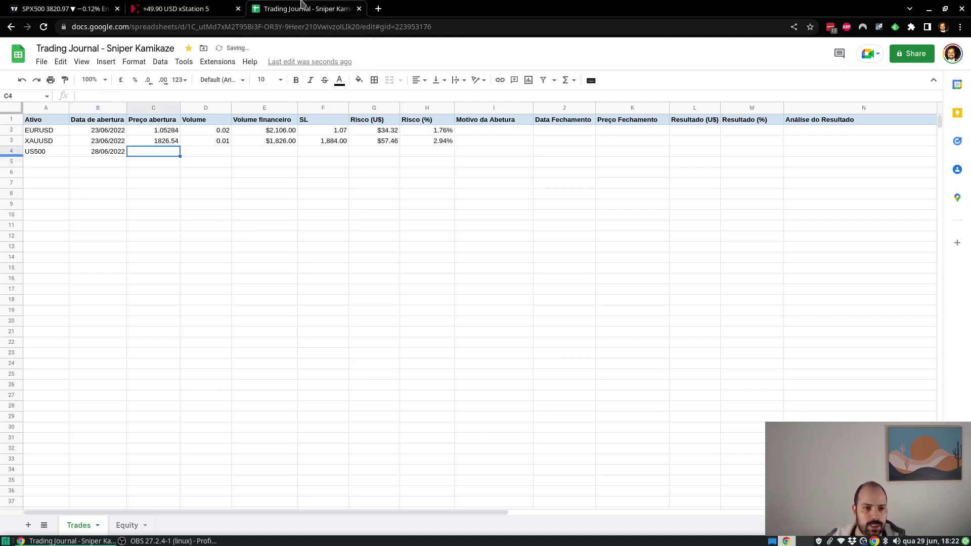
# Look up the US500 open price in xStation 5 and enter 3875 as its opening price in the Trading Journal.
pyautogui.click(168, 6)
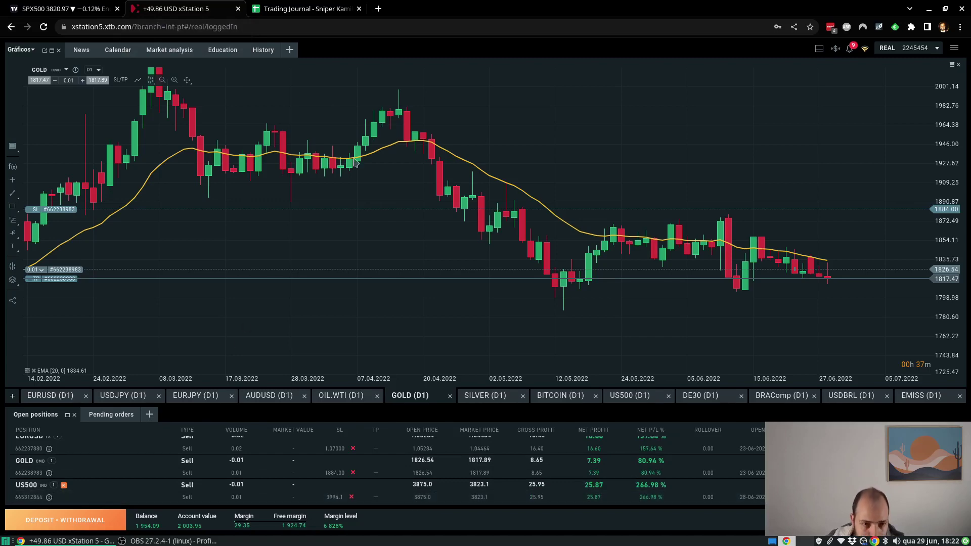
pyautogui.click(308, 7)
pyautogui.write('3875')
pyautogui.press('Tab')
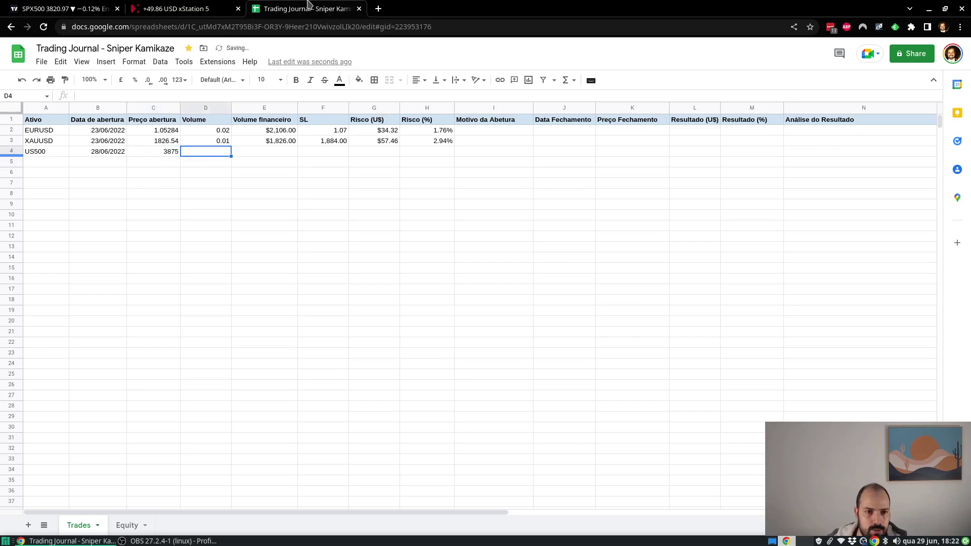
pyautogui.hotkey('shift', 'Tab')
pyautogui.press('Return')
pyautogui.write('.')
pyautogui.press('BackSpace')
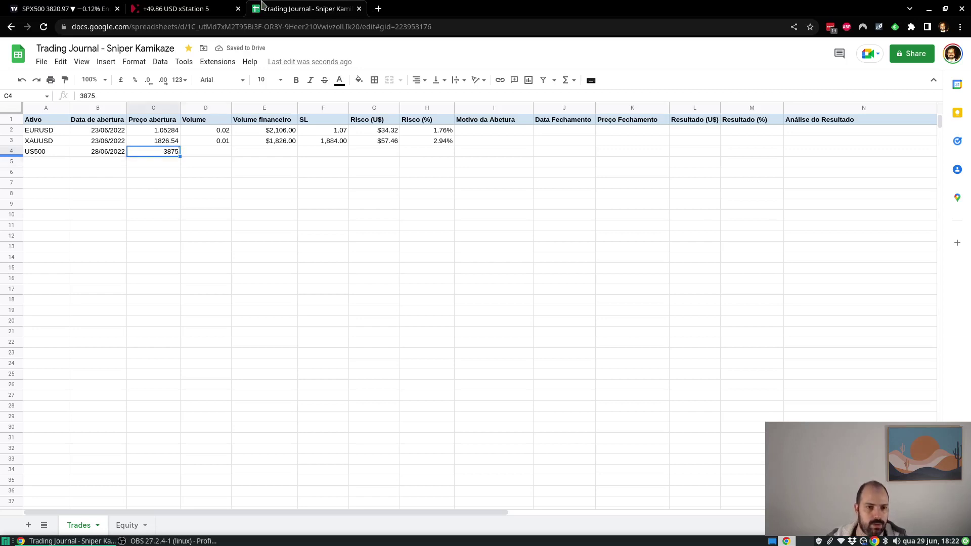
pyautogui.press('Tab')
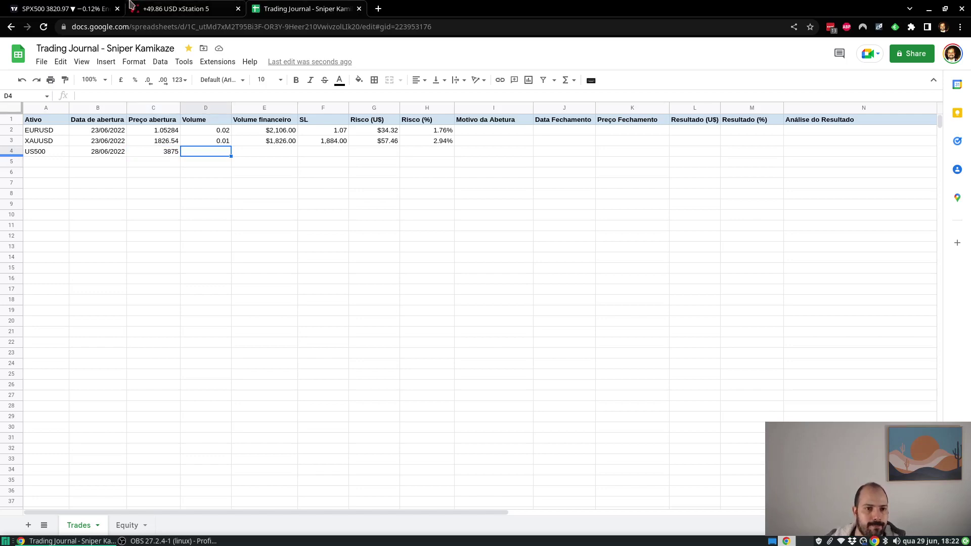
# Check the US500 position size in xStation 5 and set the trade's volume to 0.01 in the Trading Journal.
pyautogui.click(167, 8)
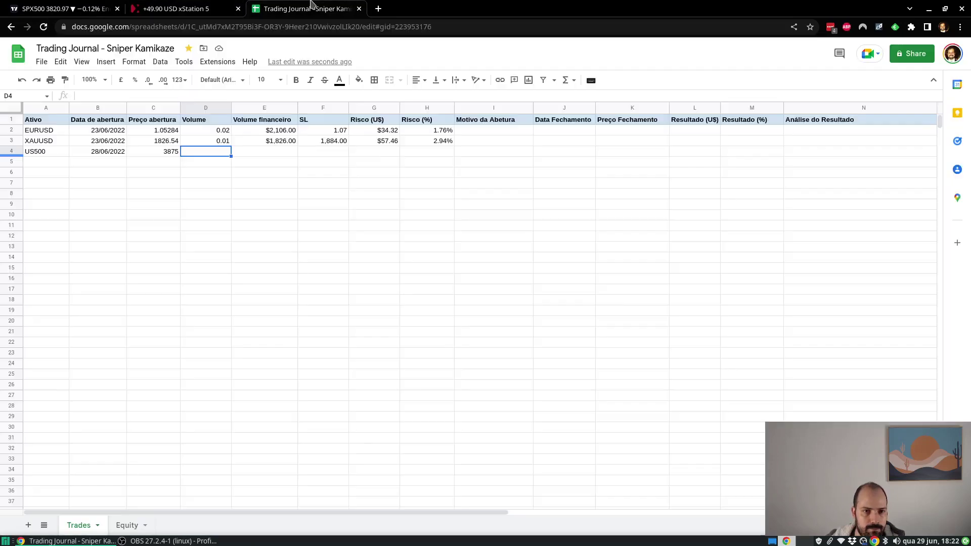
pyautogui.click(303, 9)
pyautogui.write('0.001')
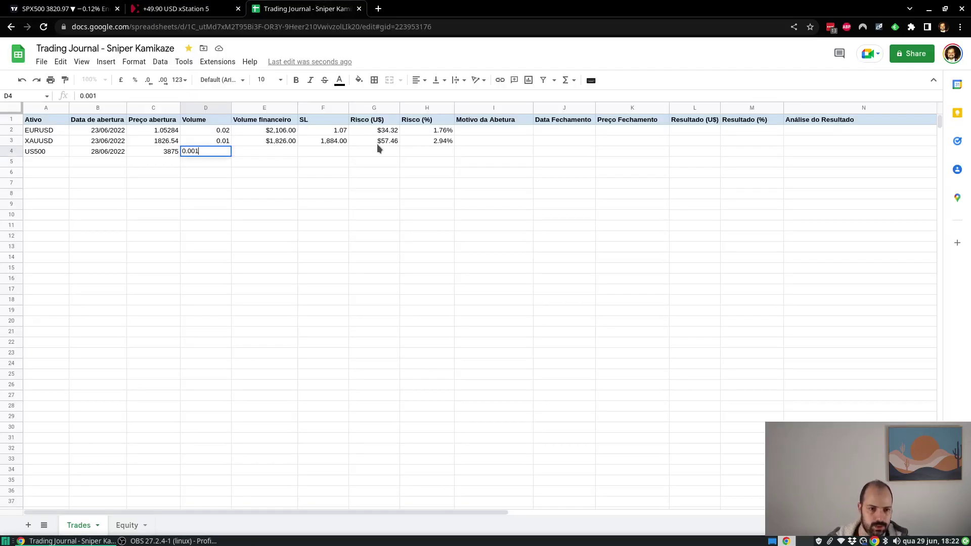
pyautogui.press('Return')
pyautogui.press('Up')
pyautogui.press('Tab')
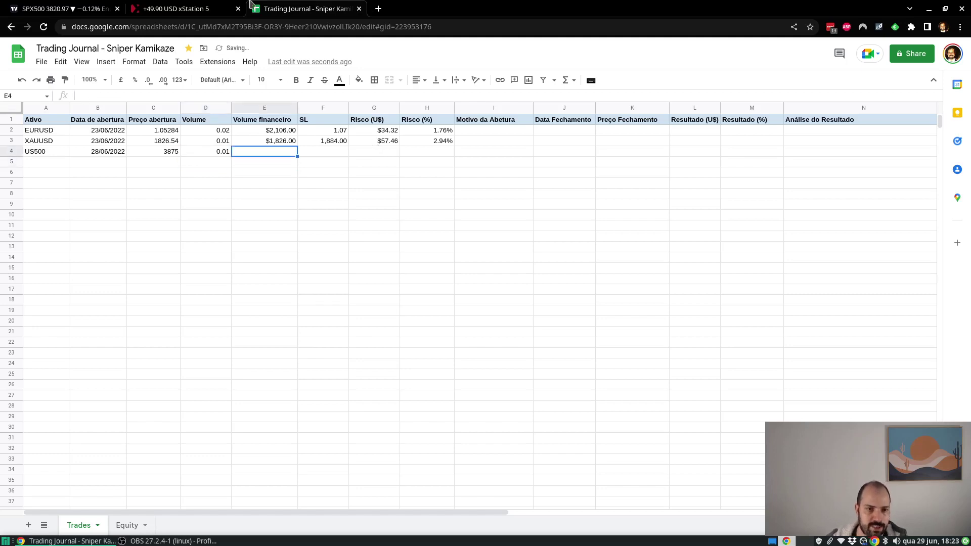
# Consult the US500 chart and instrument information in xStation 5, then enter =9.7*200 as the trade's financial volume in the Trading Journal.
pyautogui.click(160, 8)
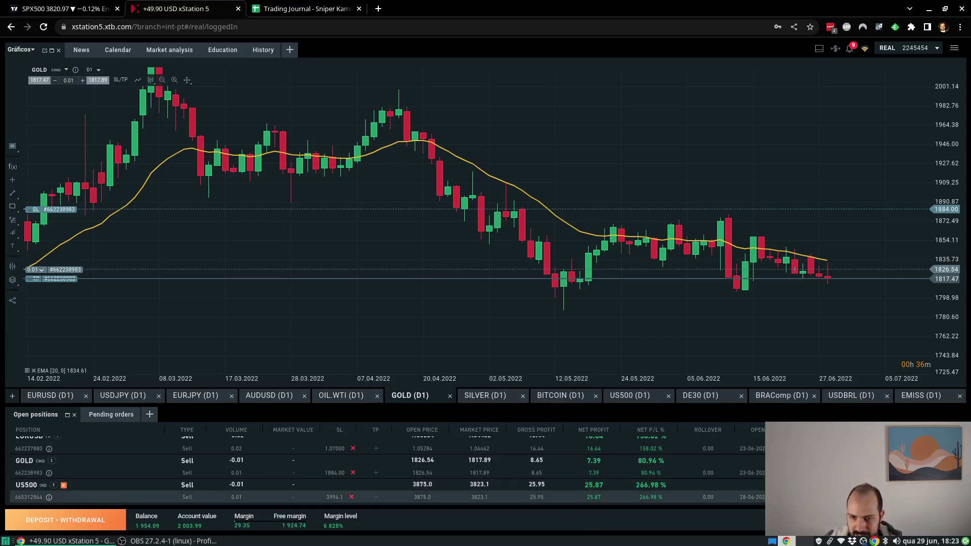
pyautogui.click(628, 396)
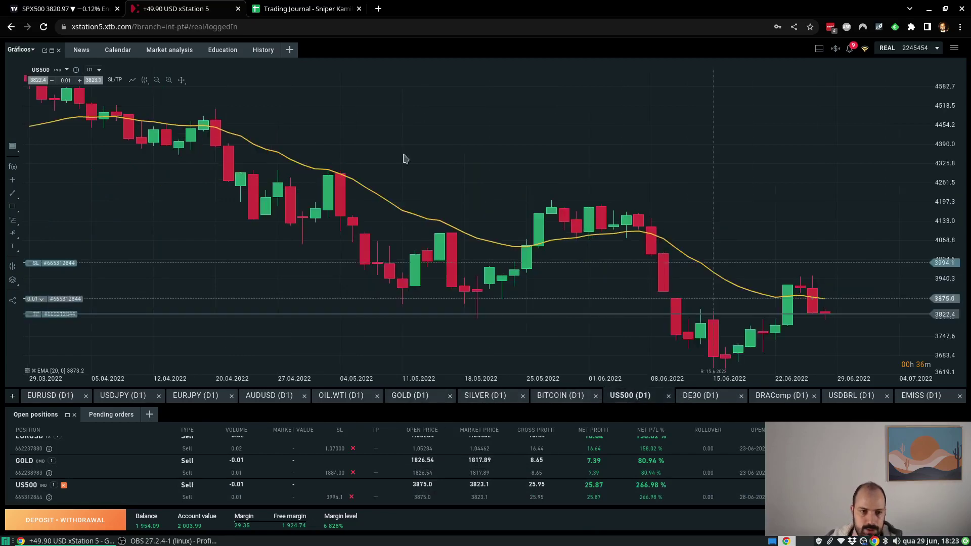
pyautogui.click(76, 70)
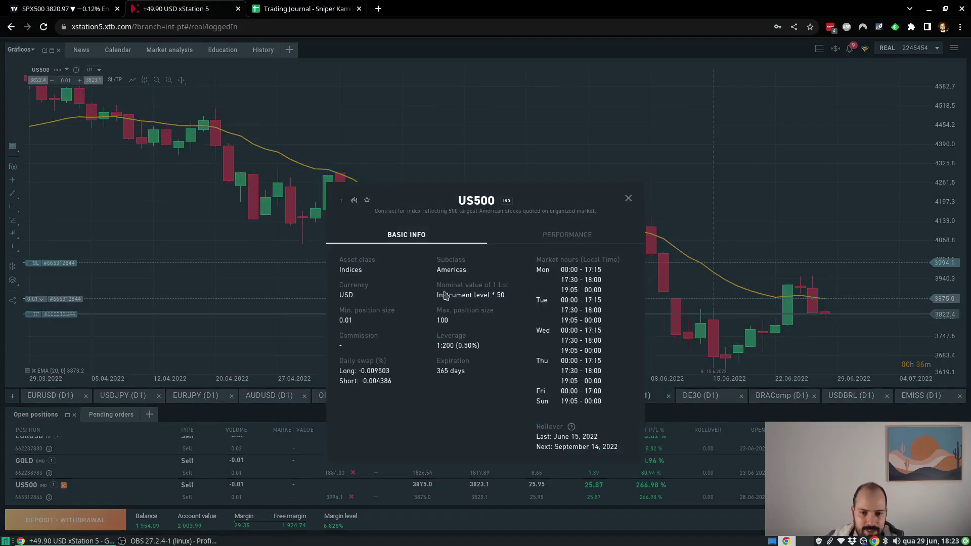
pyautogui.click(627, 199)
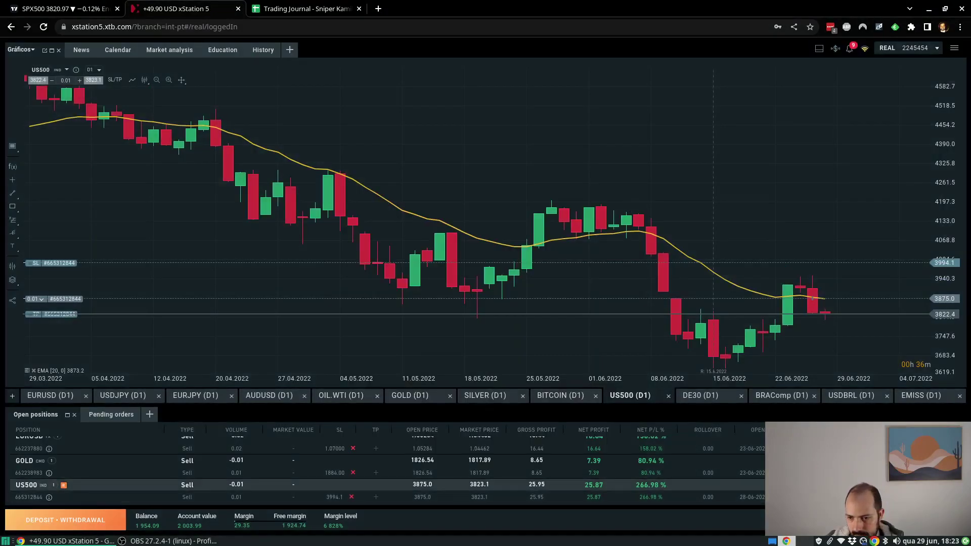
pyautogui.click(272, 4)
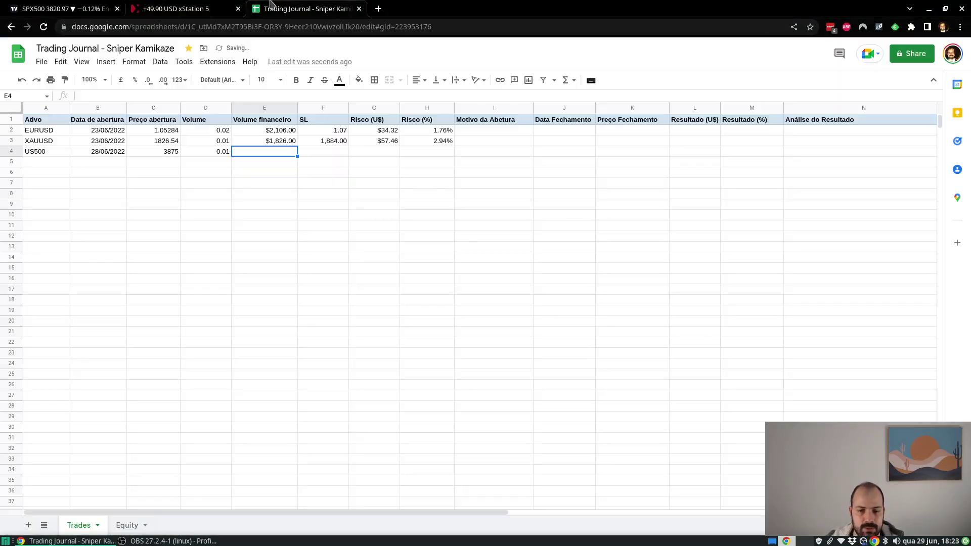
pyautogui.write('=')
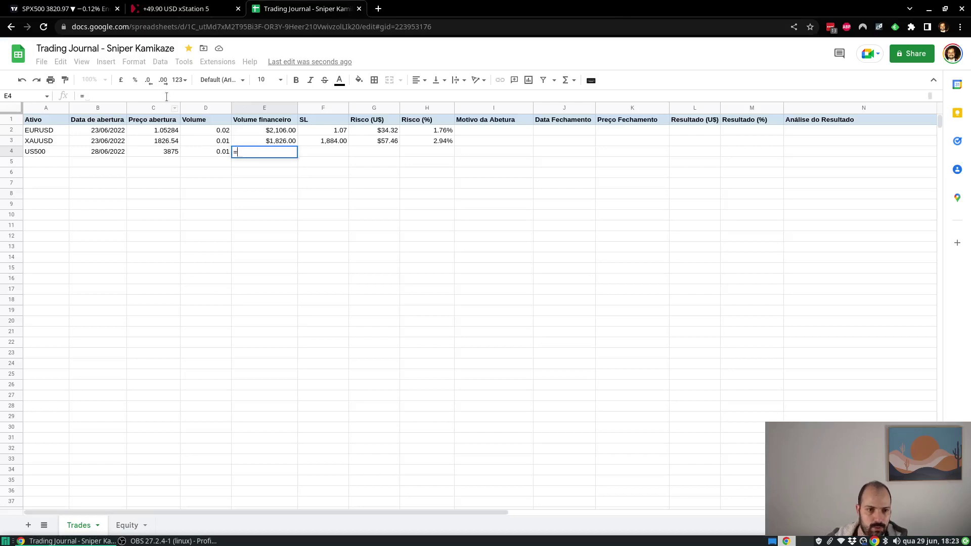
pyautogui.write('9.7*200')
pyautogui.press('Return')
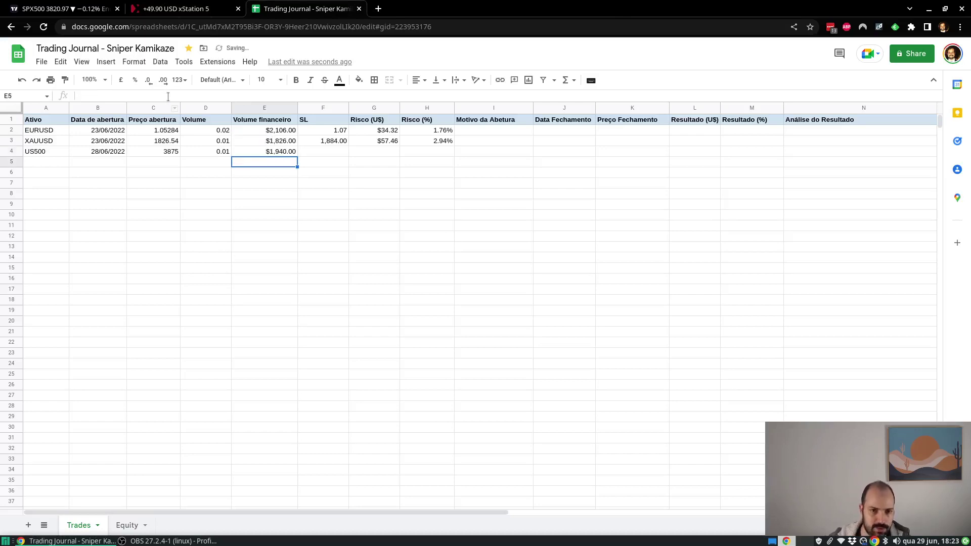
# Examine the financial volumes of the EURUSD, XAUUSD and US500 trades in the Trading Journal.
pyautogui.press('Up')
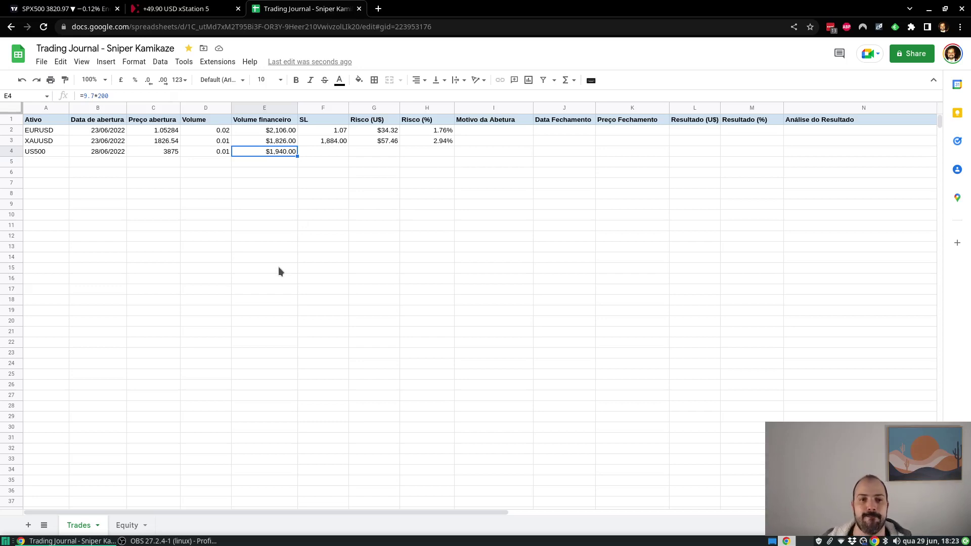
pyautogui.press('Up')
pyautogui.press('Up')
pyautogui.press('Down')
pyautogui.press('Down')
pyautogui.press('Up')
pyautogui.press('Up')
pyautogui.press('Down')
pyautogui.press('Down')
pyautogui.press('Down')
pyautogui.press('Down')
pyautogui.press('Down')
pyautogui.press('Up')
pyautogui.press('Up')
pyautogui.press('Up')
pyautogui.press('Up')
pyautogui.press('Down')
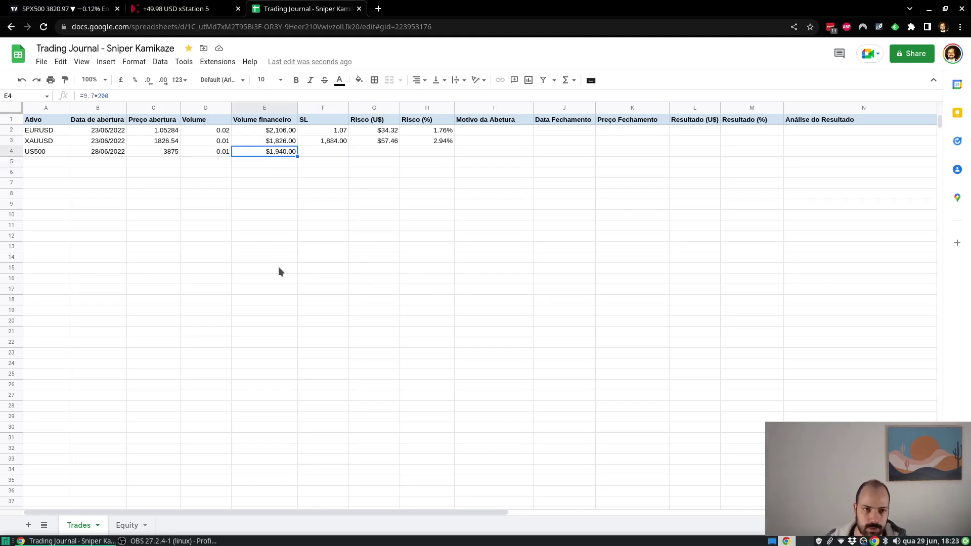
# Consult xStation 5, then total the three trades' financial volumes (E2:E4) in cell E8 of the Trading Journal.
pyautogui.click(182, 9)
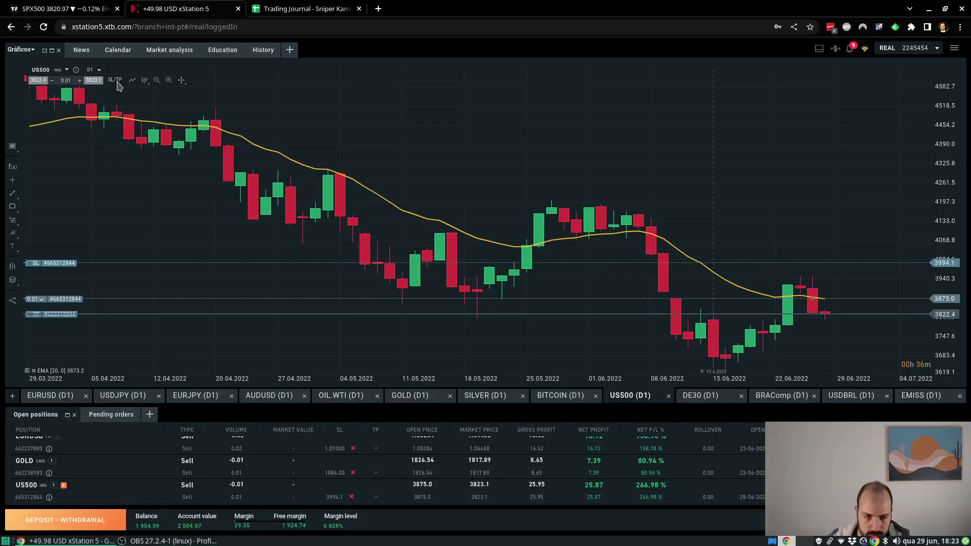
pyautogui.click(83, 6)
pyautogui.click(218, 6)
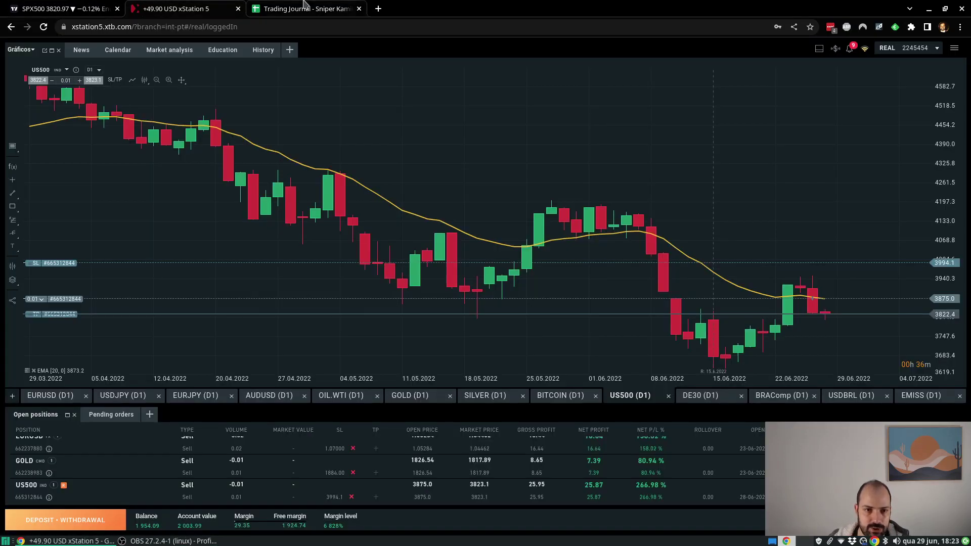
pyautogui.click(305, 6)
pyautogui.press('Down')
pyautogui.press('Down')
pyautogui.press('Down')
pyautogui.press('Down')
pyautogui.write('=sum')
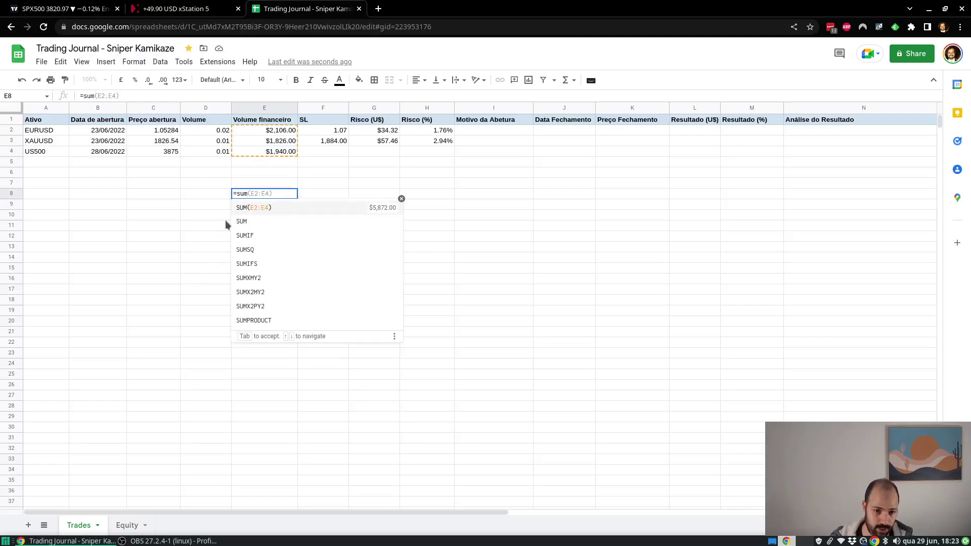
pyautogui.press('Tab')
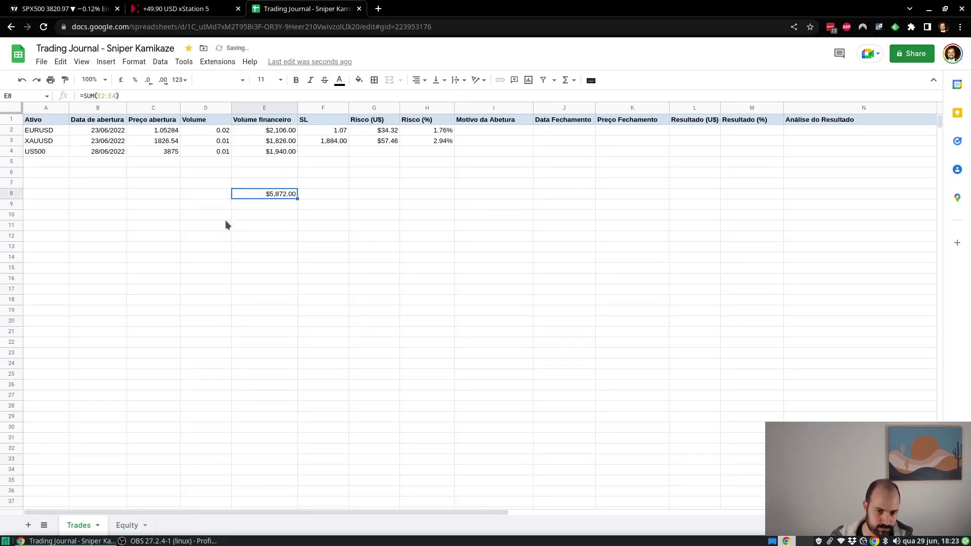
# Divide the total financial volume by 2000 in cell E9 with the formula =E8/2000.
pyautogui.press('Down')
pyautogui.write('=E8/2000')
pyautogui.press('Return')
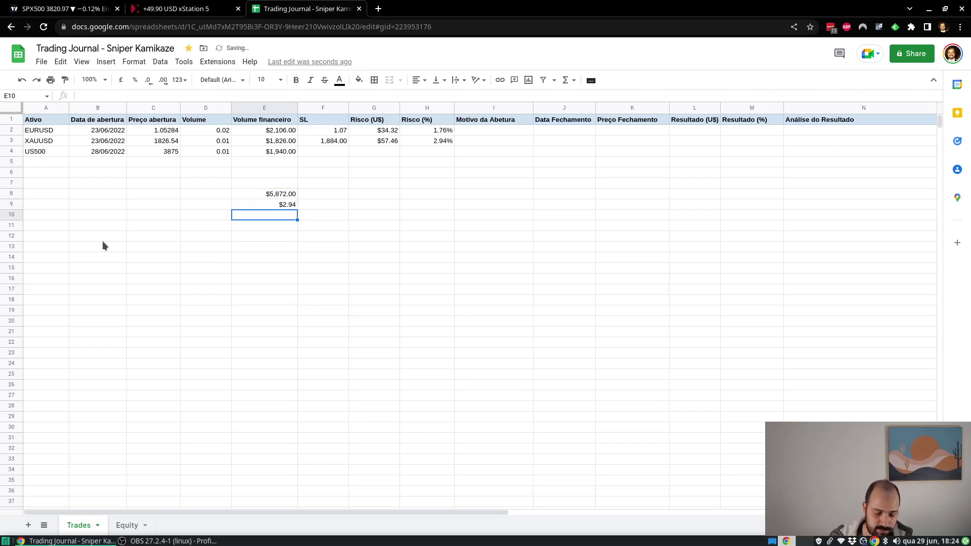
# Clear the temporary calculations from cells E9 and E8.
pyautogui.press('Up')
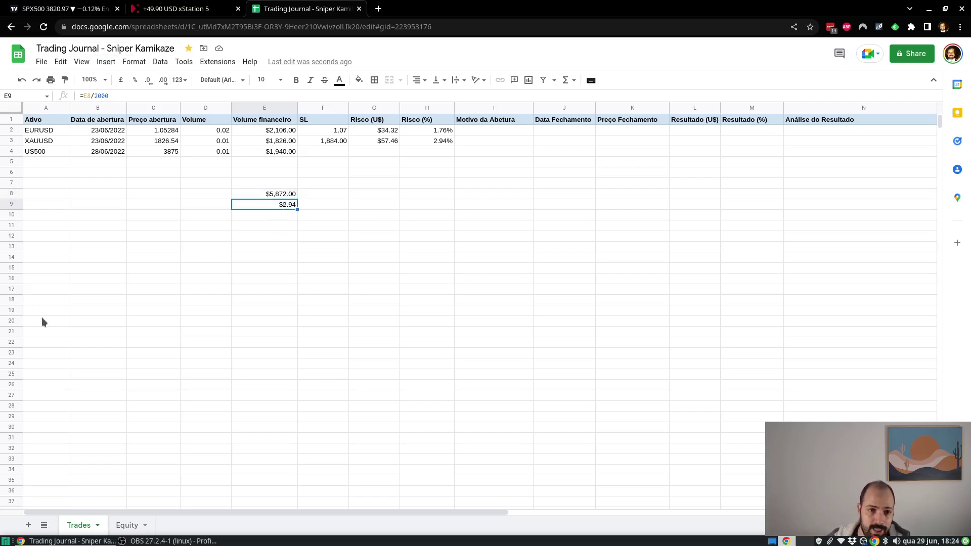
pyautogui.press('Delete')
pyautogui.press('Up')
pyautogui.press('Delete')
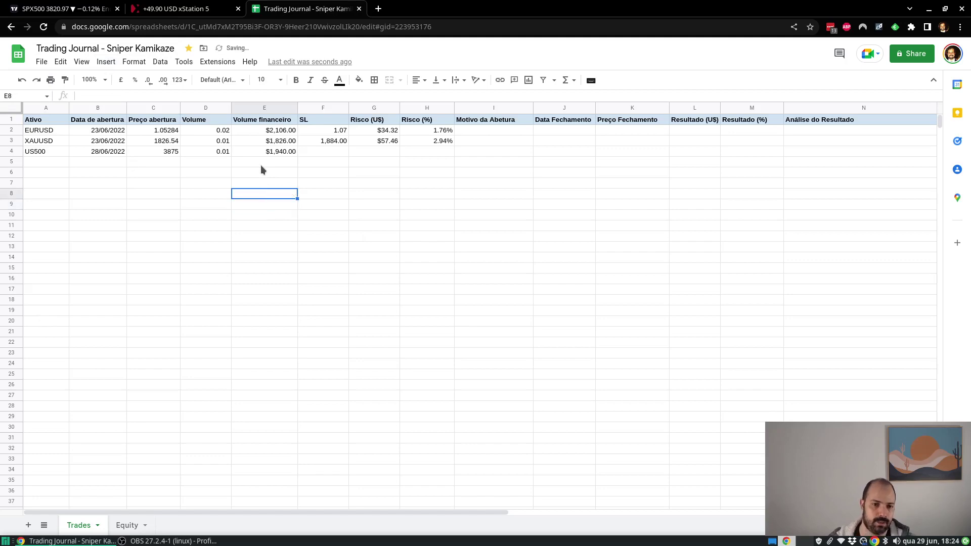
# Copy the US500 position's stop loss price, 3994.1, from xStation 5 into the trade's SL cell in the Trading Journal.
pyautogui.click(311, 144)
pyautogui.press('Down')
pyautogui.click(163, 7)
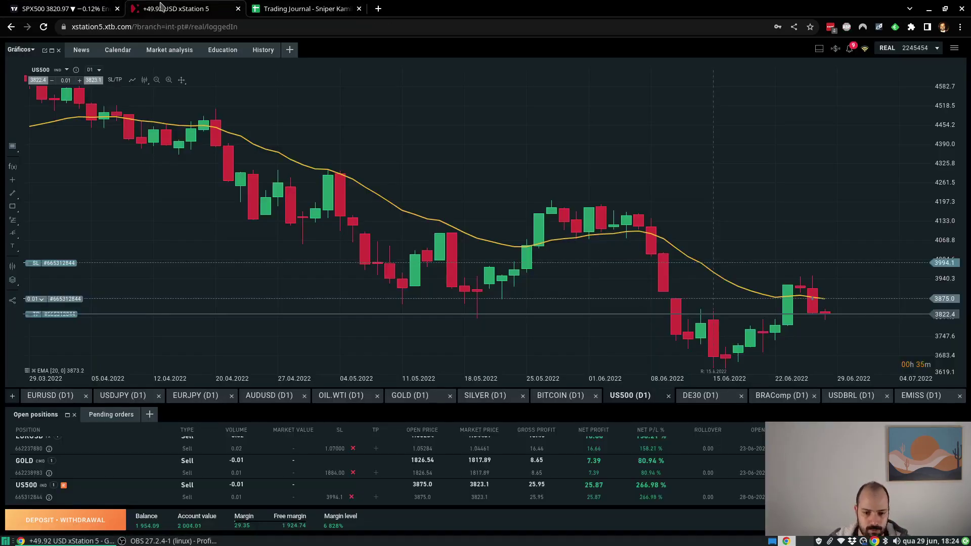
pyautogui.doubleClick(35, 497)
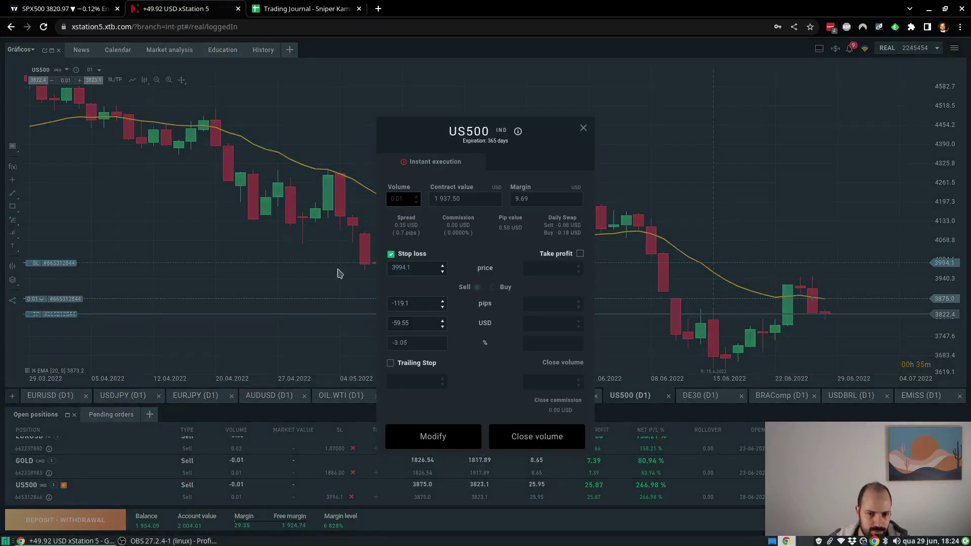
pyautogui.click(417, 267)
pyautogui.hotkey('ctrl', 'c')
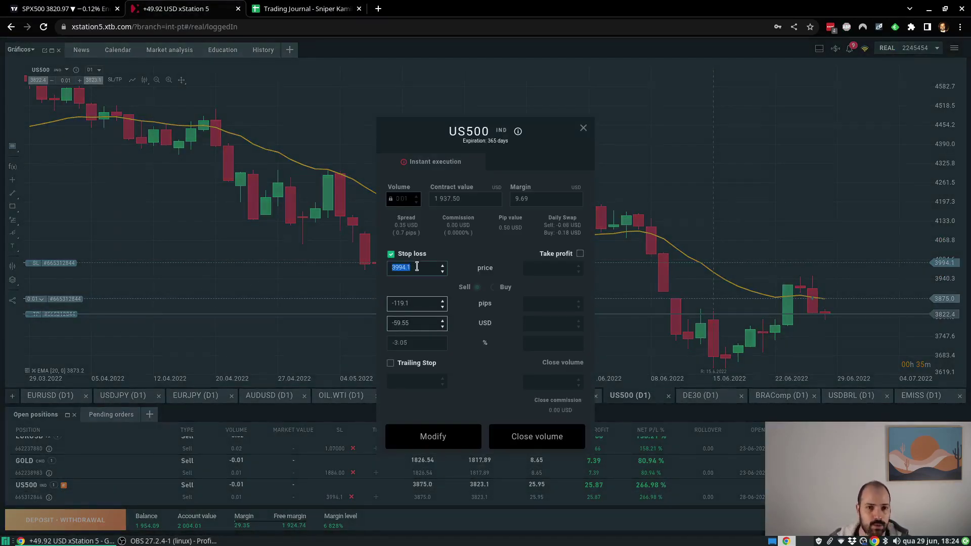
pyautogui.click(298, 5)
pyautogui.hotkey('ctrl', 'v')
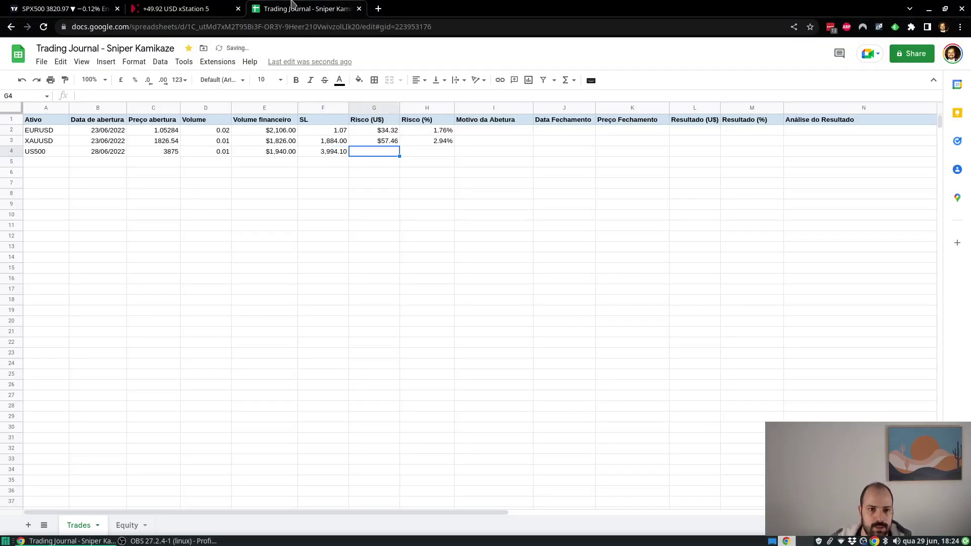
pyautogui.press('Tab')
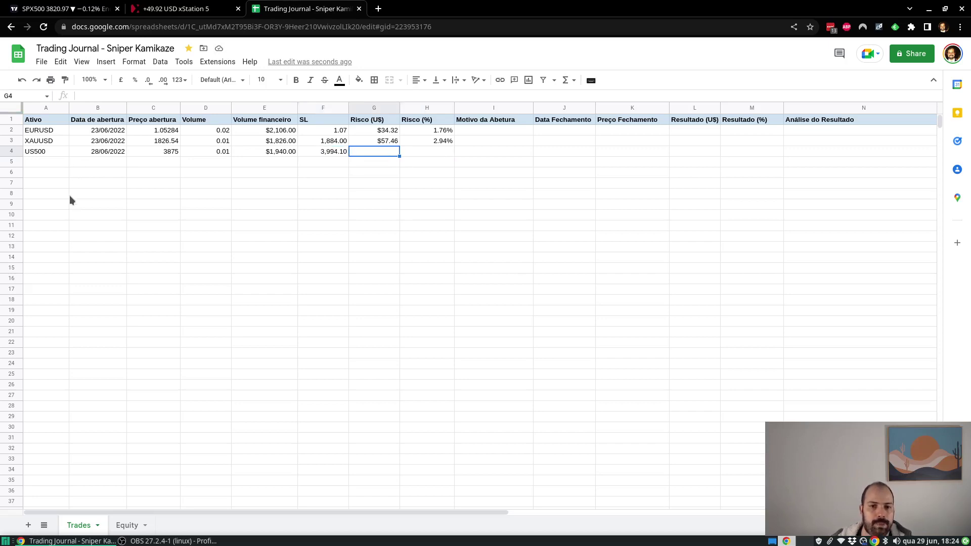
# Look up the US500 stop loss amount in USD in xStation 5 and enter 59.55 as the trade's Risco (U$).
pyautogui.click(191, 8)
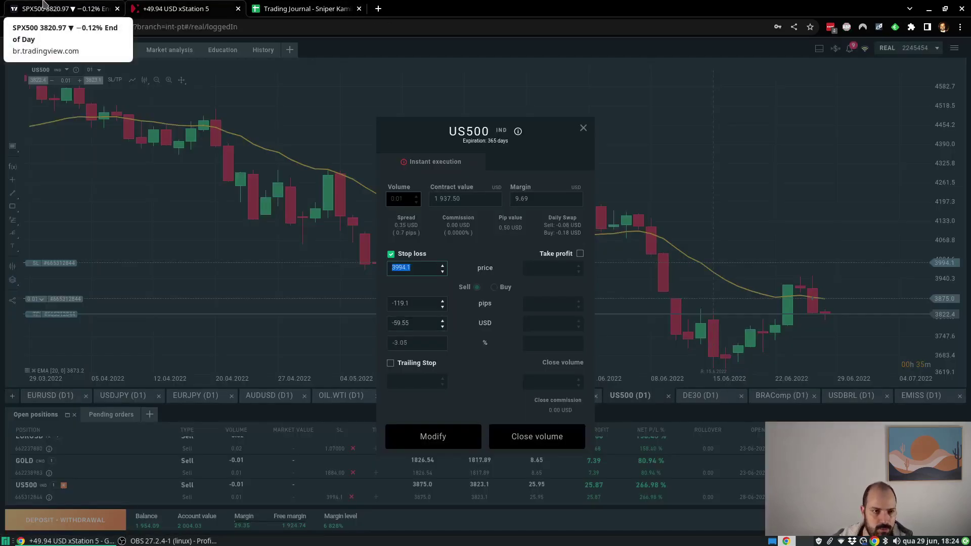
pyautogui.click(45, 6)
pyautogui.click(278, 11)
pyautogui.write('59.55')
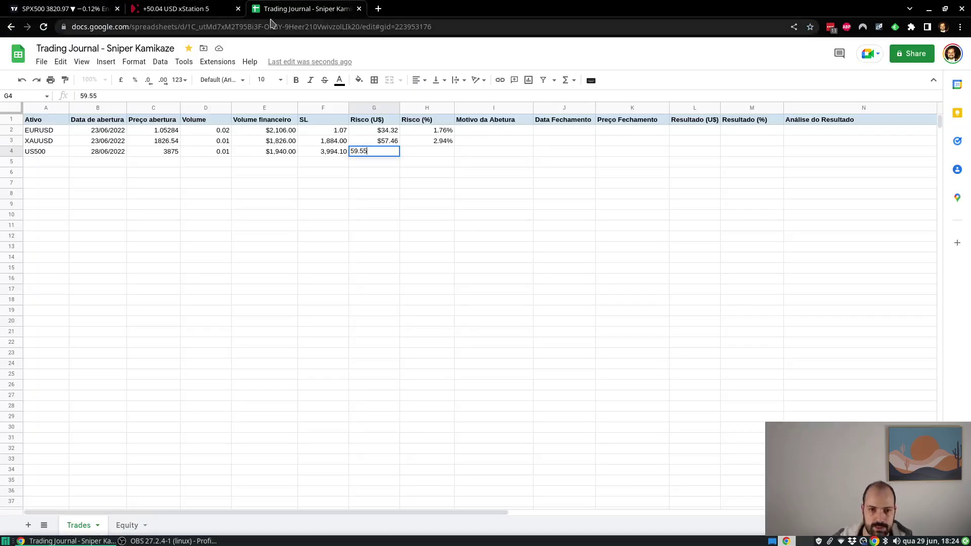
pyautogui.press('Return')
# Check the US500 stop loss percentage in xStation 5 and enter 3.05 as the trade's Risco (%) in the Trading Journal.
pyautogui.press('Up')
pyautogui.press('Right')
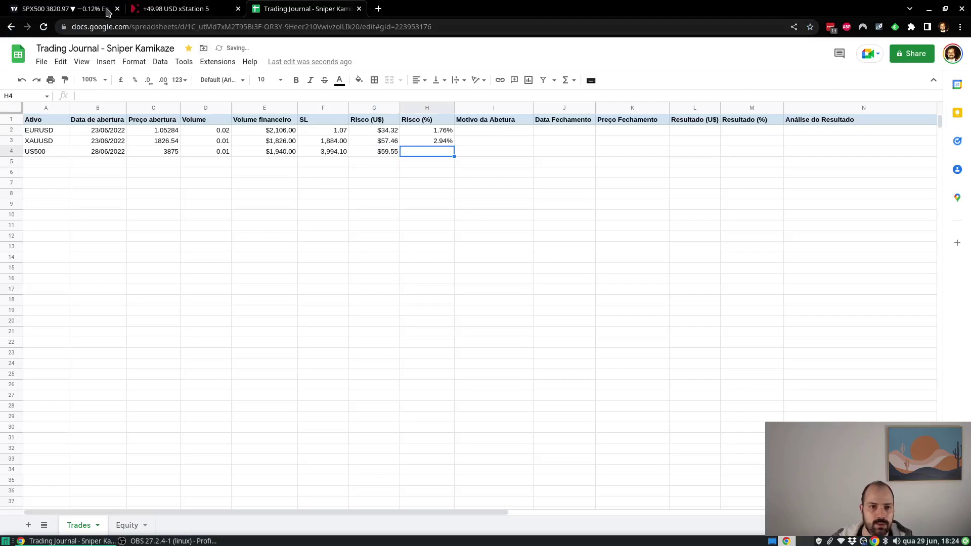
pyautogui.click(151, 5)
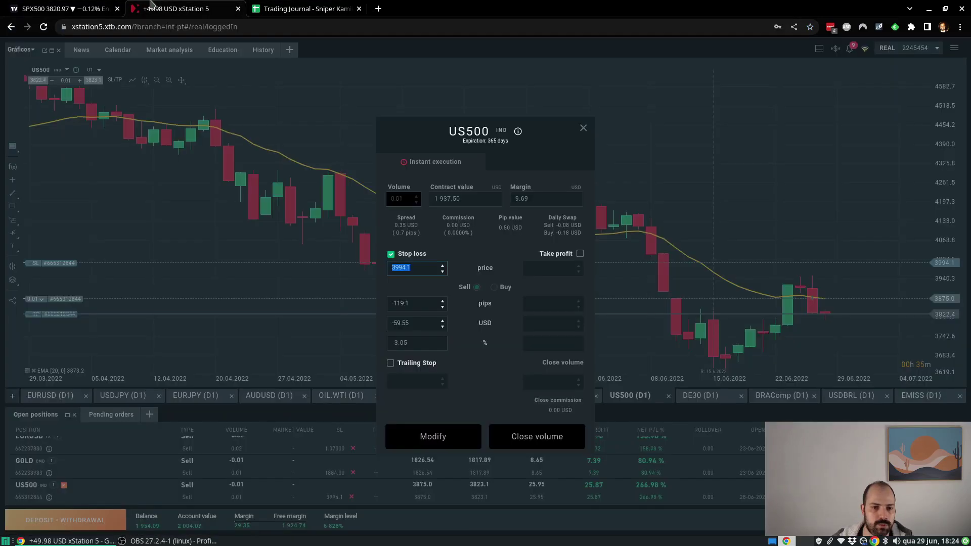
pyautogui.click(71, 6)
pyautogui.click(180, 6)
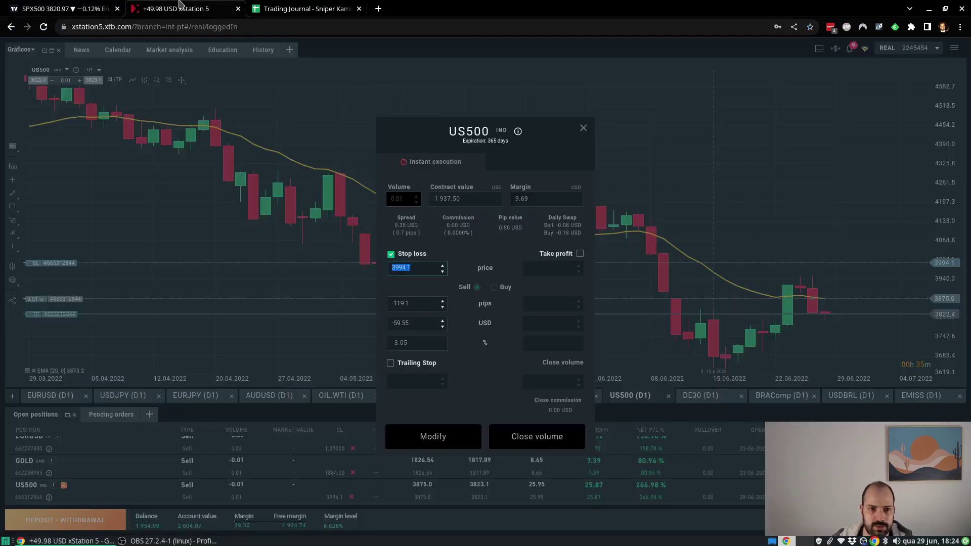
pyautogui.click(263, 5)
pyautogui.write('3.05')
pyautogui.press('Return')
# Examine the risk percentages and the opening-reason column of the three logged trades.
pyautogui.press('Up')
pyautogui.press('Up')
pyautogui.press('Down')
pyautogui.press('Up')
pyautogui.press('Up')
pyautogui.press('Down')
pyautogui.press('Up')
pyautogui.press('Down')
pyautogui.press('Right')
pyautogui.press('Up')
pyautogui.press('Up')
pyautogui.press('Down')
pyautogui.press('Down')
pyautogui.press('Up')
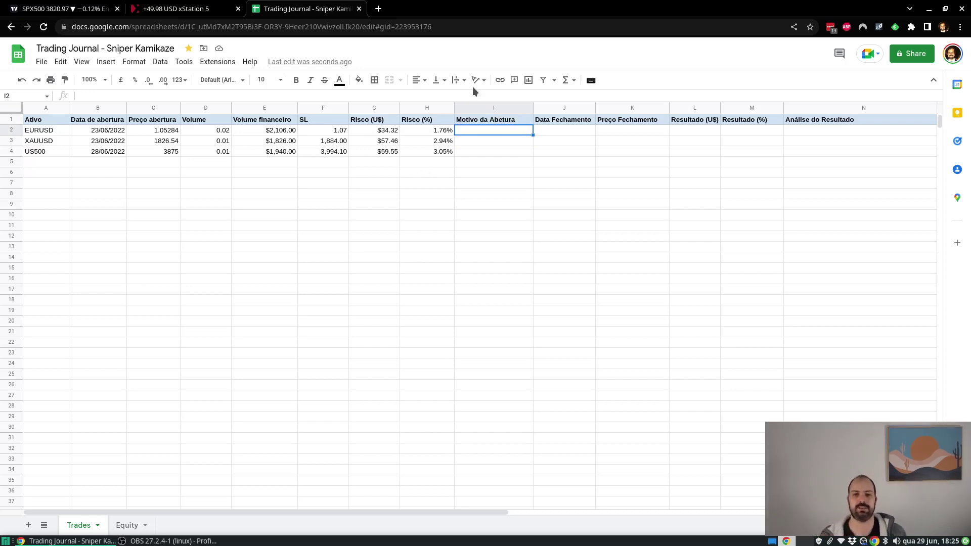
# Close the US500 position window in xStation 5, then open the Equity sheet of the Trading Journal.
pyautogui.click(193, 9)
pyautogui.click(583, 128)
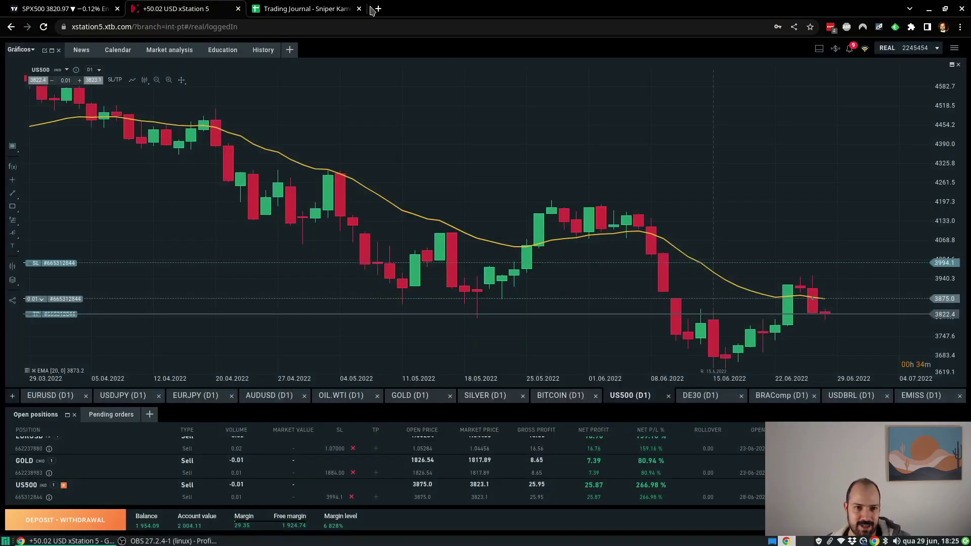
pyautogui.click(303, 8)
pyautogui.click(459, 153)
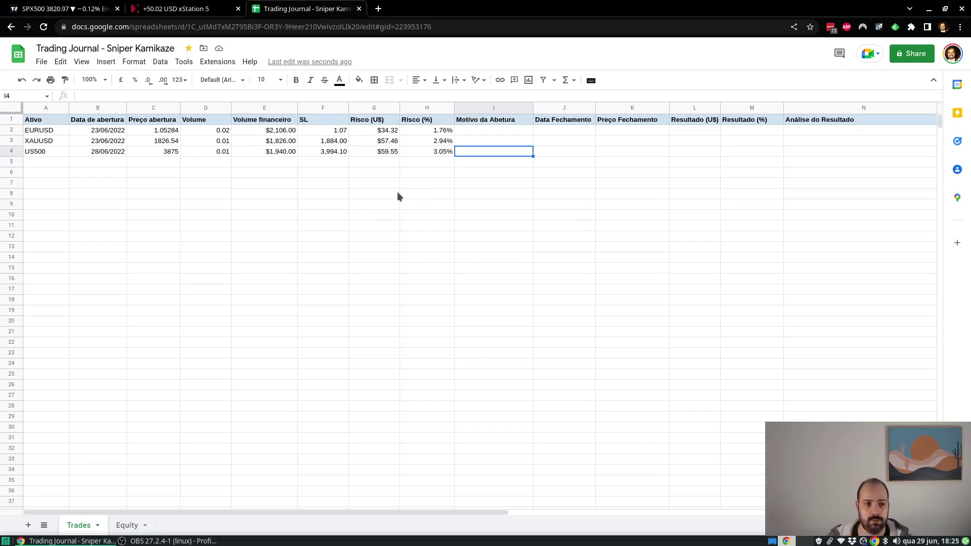
pyautogui.press('Left')
pyautogui.press('Left')
pyautogui.press('Left')
pyautogui.press('Left')
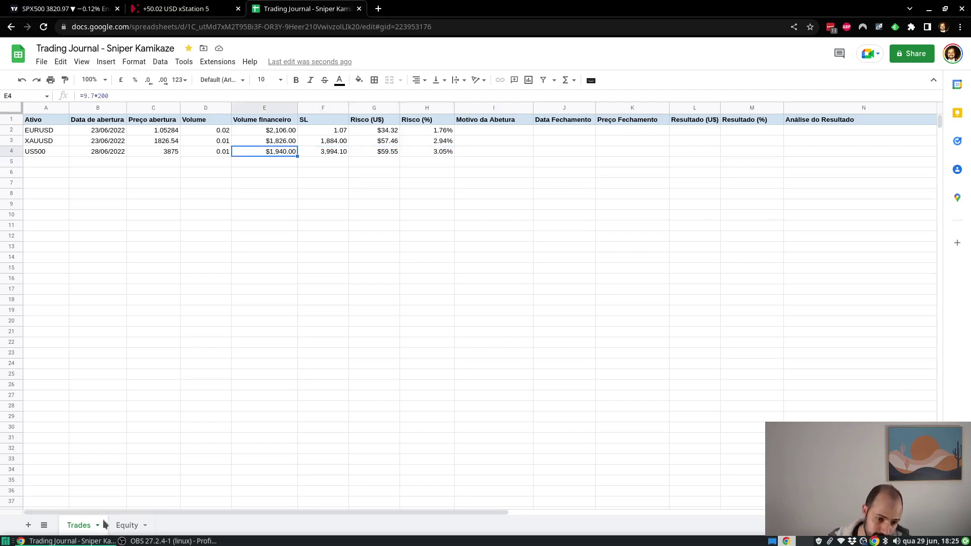
pyautogui.click(127, 525)
pyautogui.press('Up')
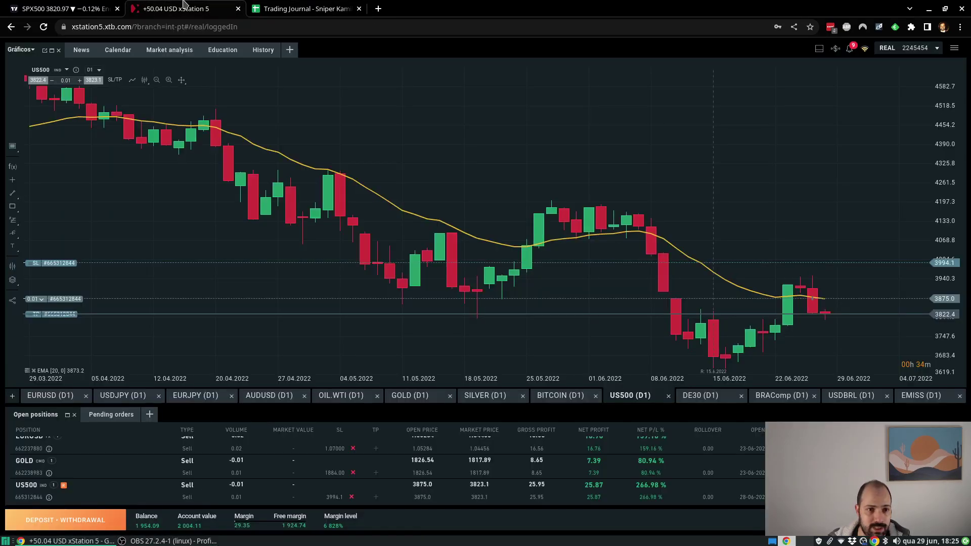
# Examine the account summary and trading statistics in xStation 5, then close the account page.
pyautogui.click(175, 8)
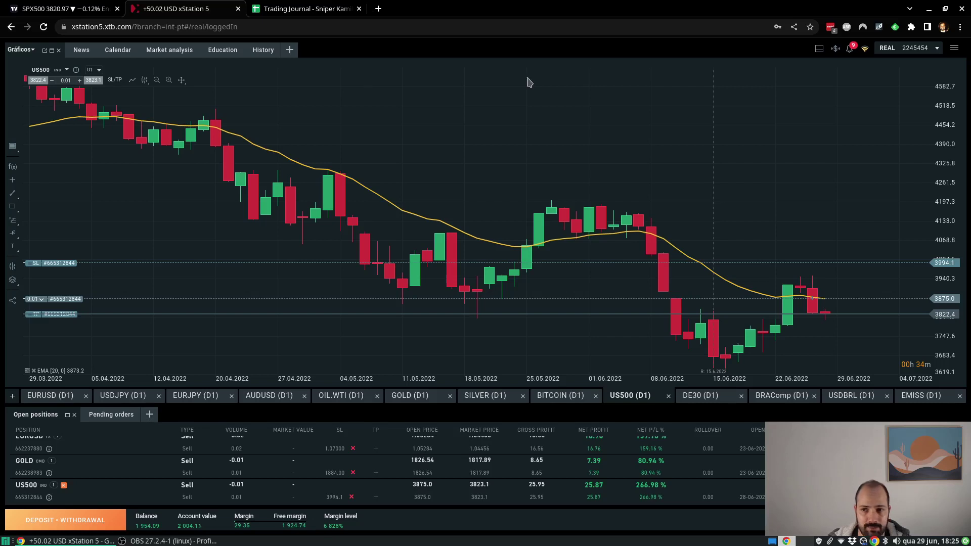
pyautogui.click(927, 48)
pyautogui.click(926, 48)
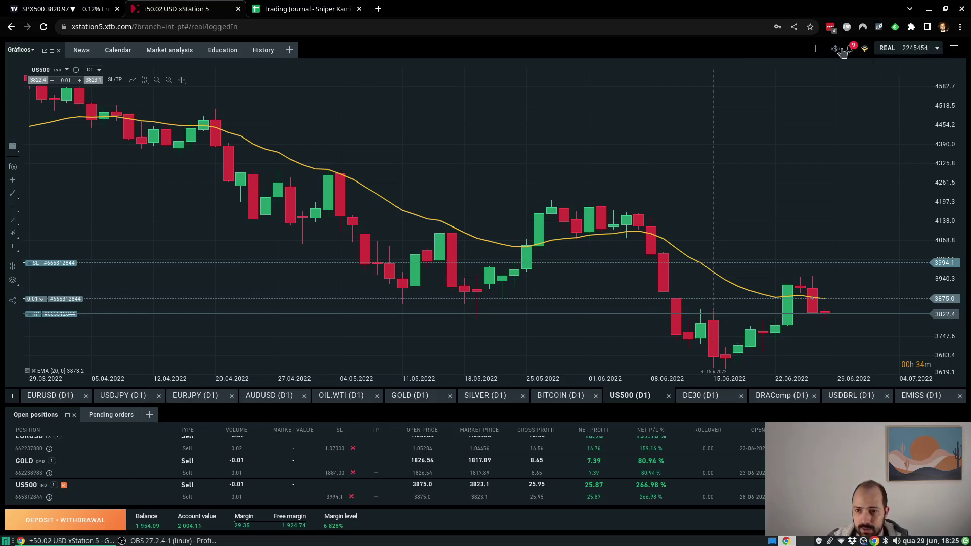
pyautogui.moveTo(861, 53)
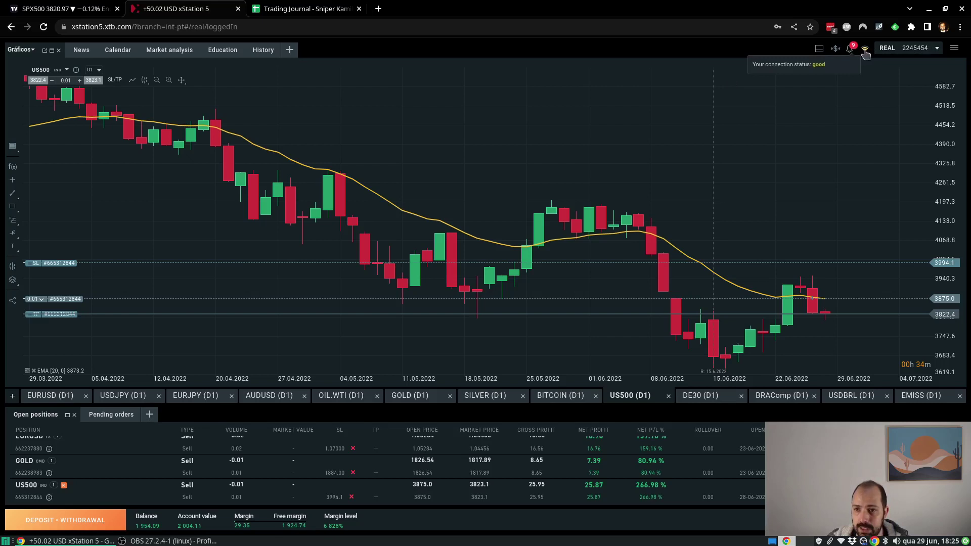
pyautogui.click(956, 49)
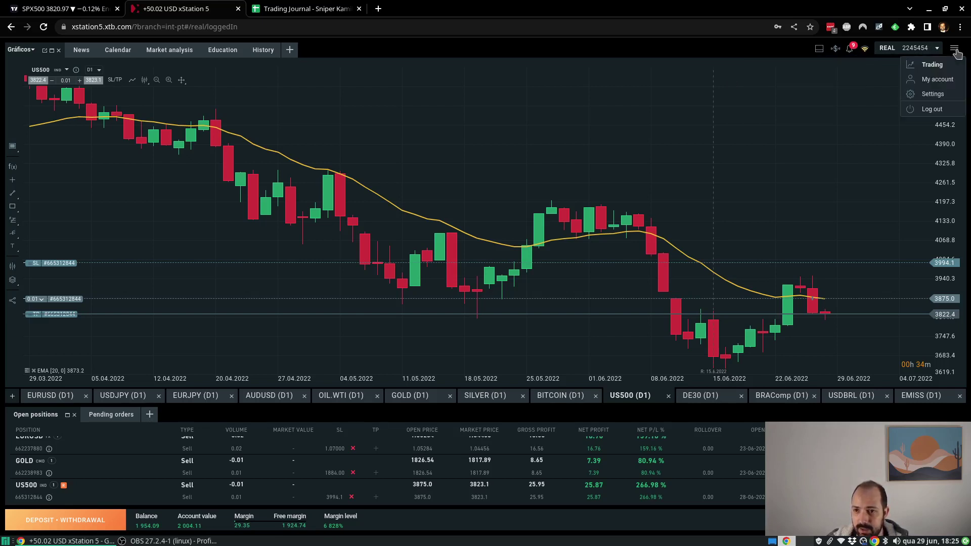
pyautogui.click(936, 80)
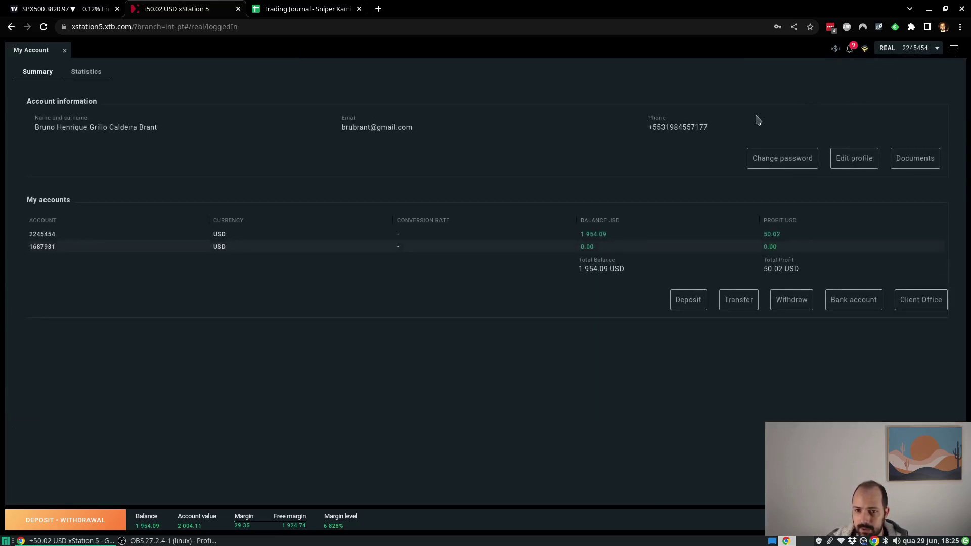
pyautogui.click(84, 72)
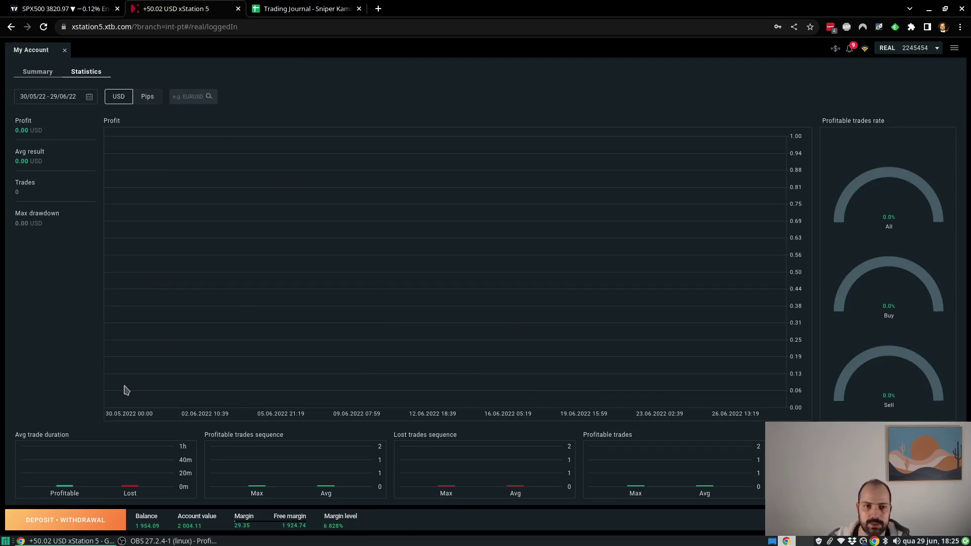
pyautogui.click(65, 52)
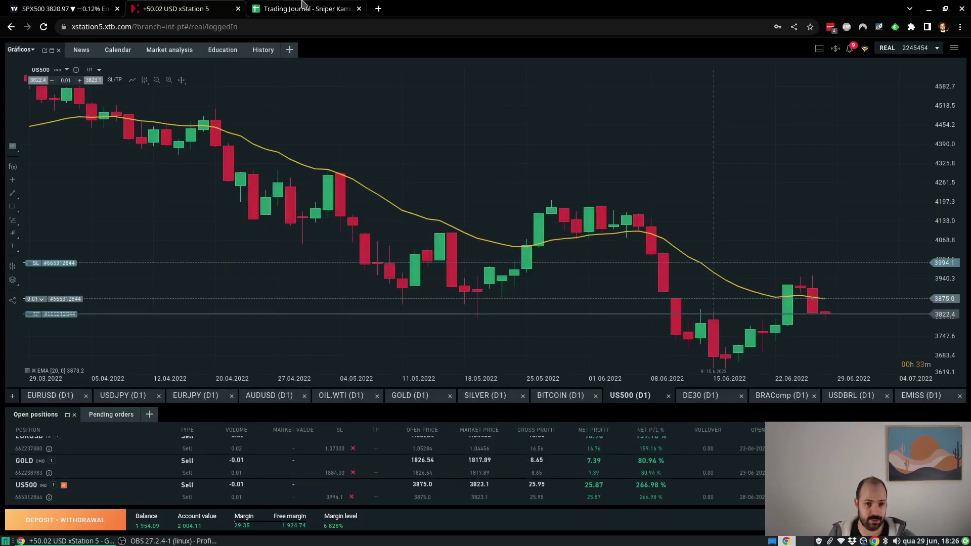
# Return to the Trading Journal and review the dated account values in the Equity sheet.
pyautogui.click(301, 6)
pyautogui.press('Left')
pyautogui.press('Up')
pyautogui.press('Up')
pyautogui.press('Up')
pyautogui.press('Down')
pyautogui.press('Down')
pyautogui.press('Up')
pyautogui.press('Up')
pyautogui.press('Down')
pyautogui.press('Down')
pyautogui.press('Down')
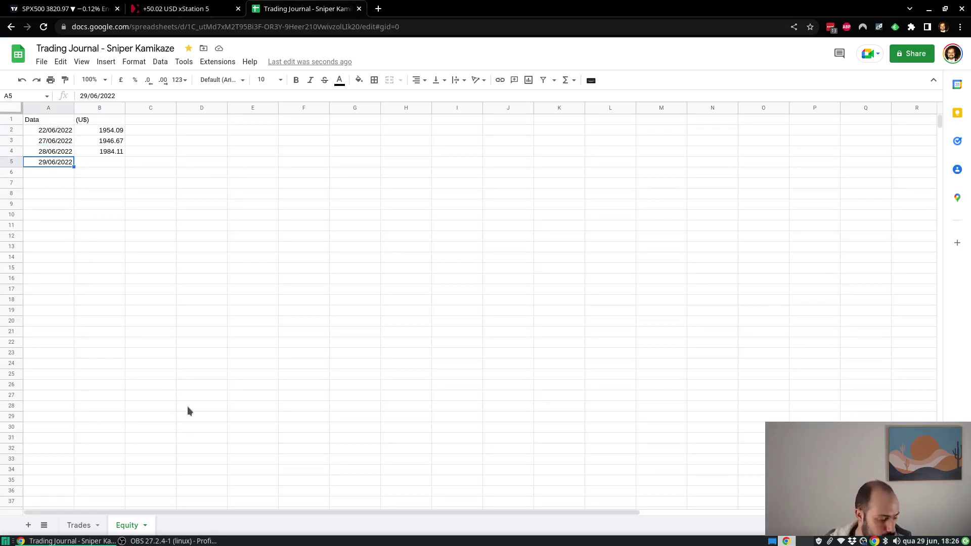
# Check the current account value in xStation 5 and record 2004.13 for 29/06/2022 in the Equity sheet.
pyautogui.press('Down')
pyautogui.press('Up')
pyautogui.press('Right')
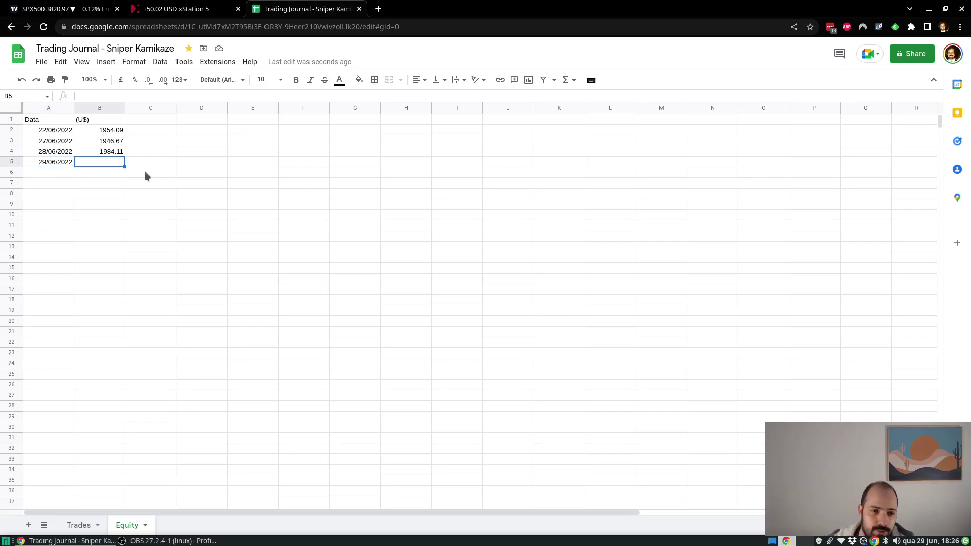
pyautogui.click(176, 5)
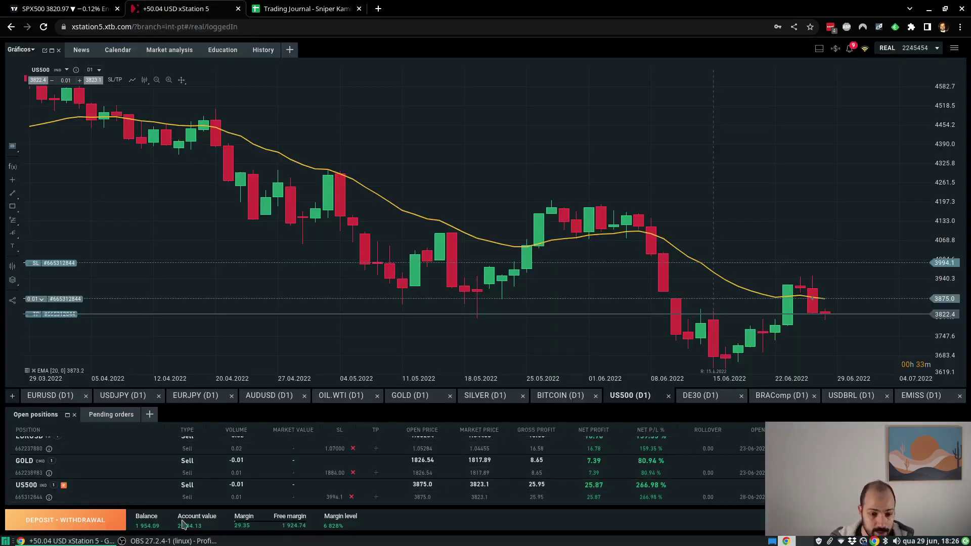
pyautogui.click(308, 6)
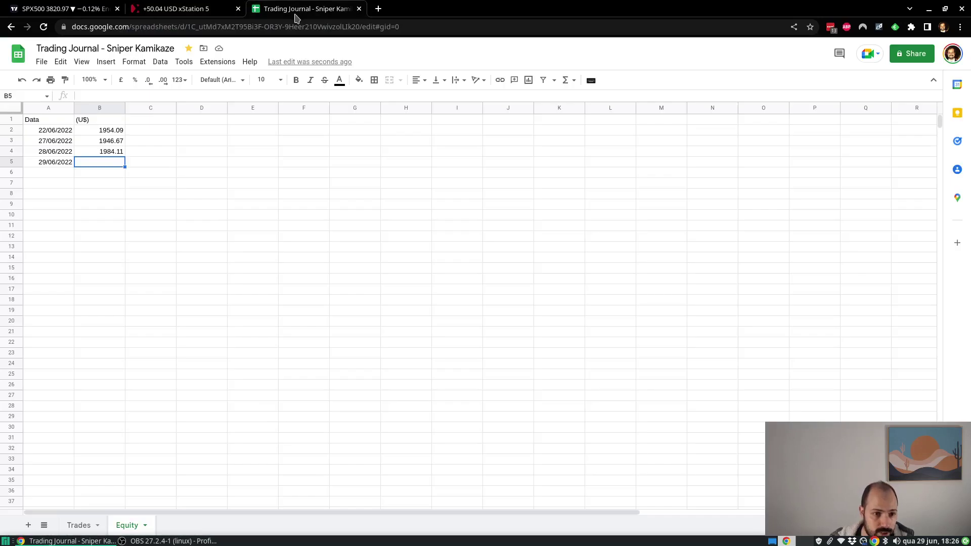
pyautogui.write('2004.13')
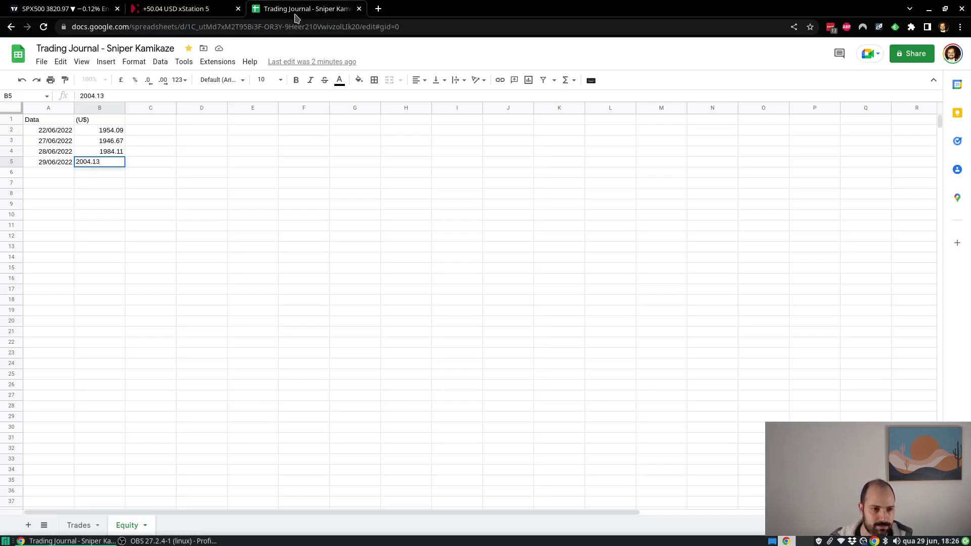
pyautogui.press('Return')
# Insert a line chart of the date and U$ data in A1:B5 and move it up beside the table.
pyautogui.press('Left')
pyautogui.press('Up')
pyautogui.press('Up')
pyautogui.press('Up')
pyautogui.press('Up')
pyautogui.press('Up')
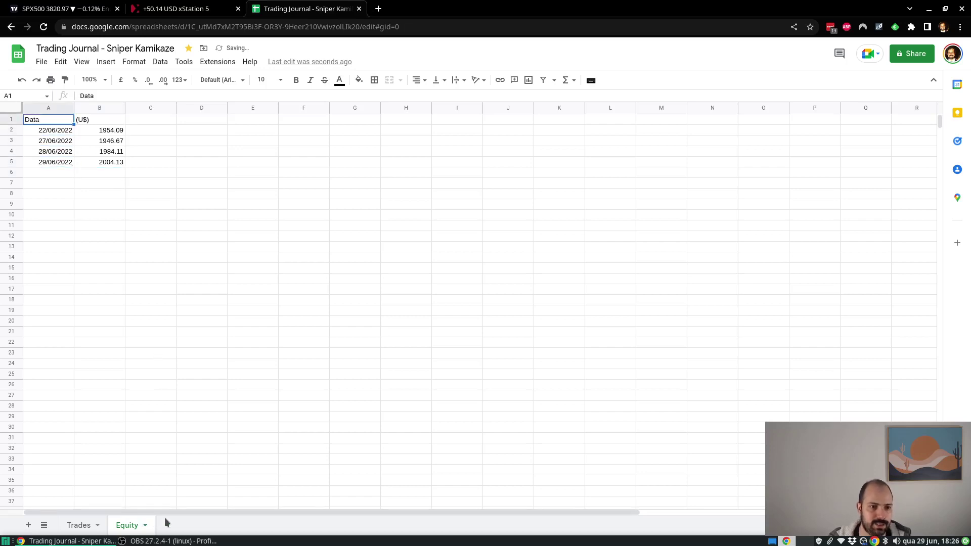
pyautogui.hotkey('shift', 'Right')
pyautogui.hotkey('ctrl', 'shift', 'Down')
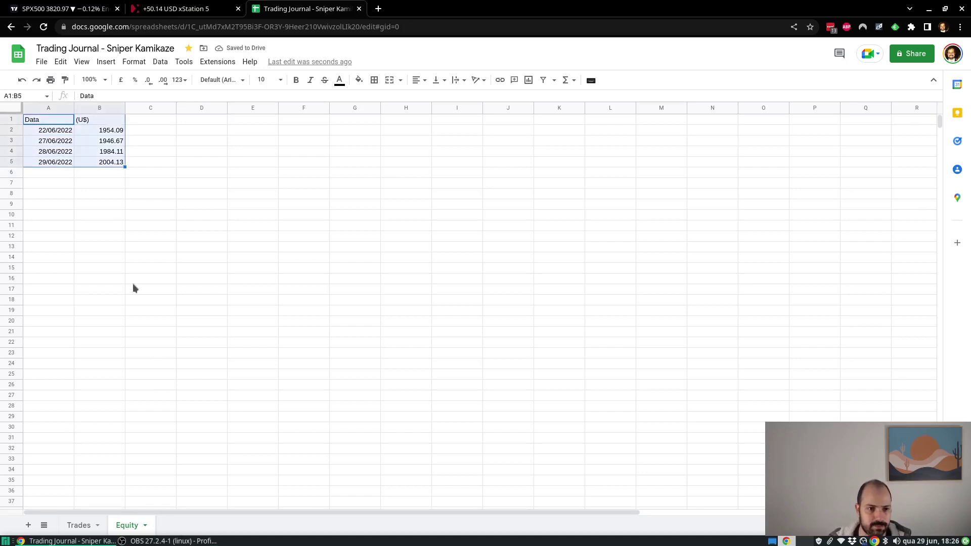
pyautogui.click(105, 62)
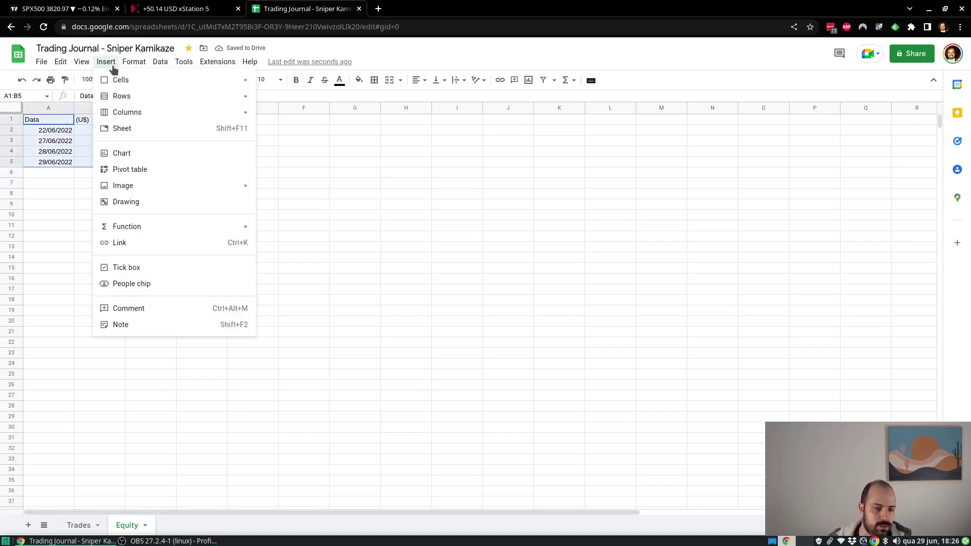
pyautogui.click(125, 153)
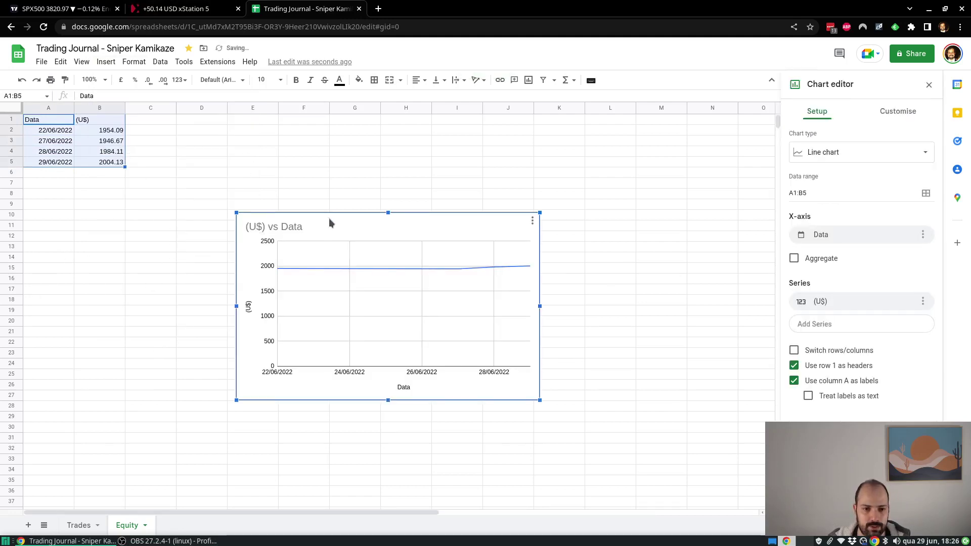
pyautogui.moveTo(331, 214); pyautogui.dragTo(325, 122)
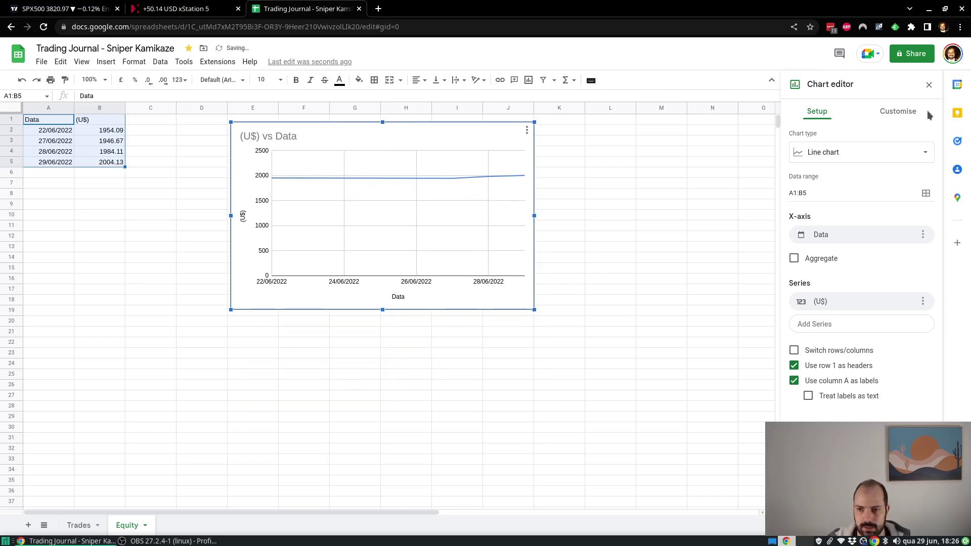
# Set the minimum of the equity chart's vertical axis to 1950 and leave the chart editor.
pyautogui.click(902, 111)
pyautogui.click(789, 135)
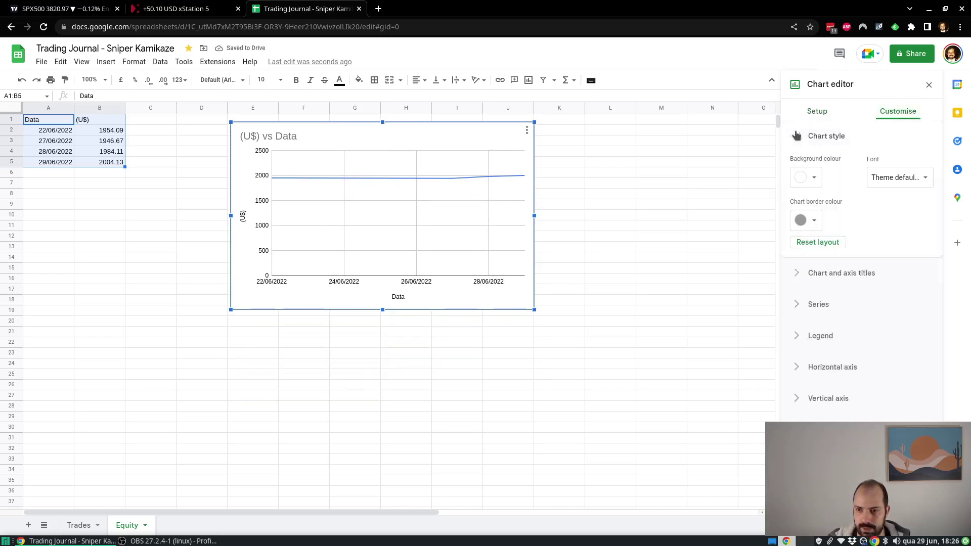
pyautogui.click(797, 136)
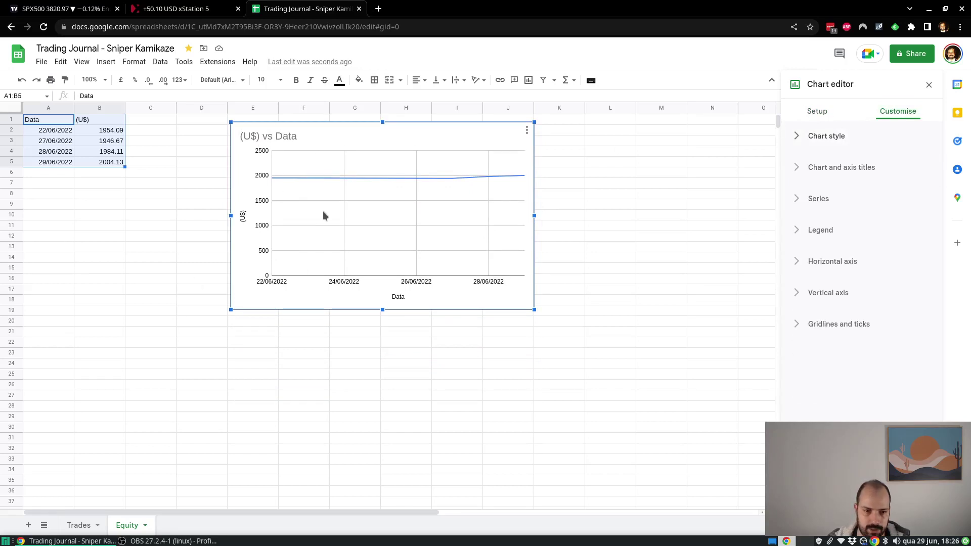
pyautogui.click(797, 203)
pyautogui.click(798, 203)
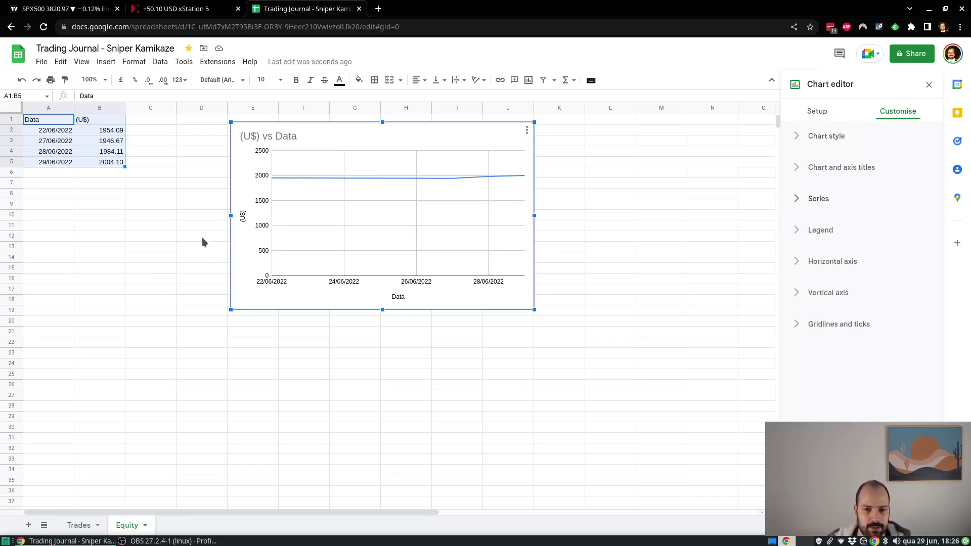
pyautogui.click(809, 137)
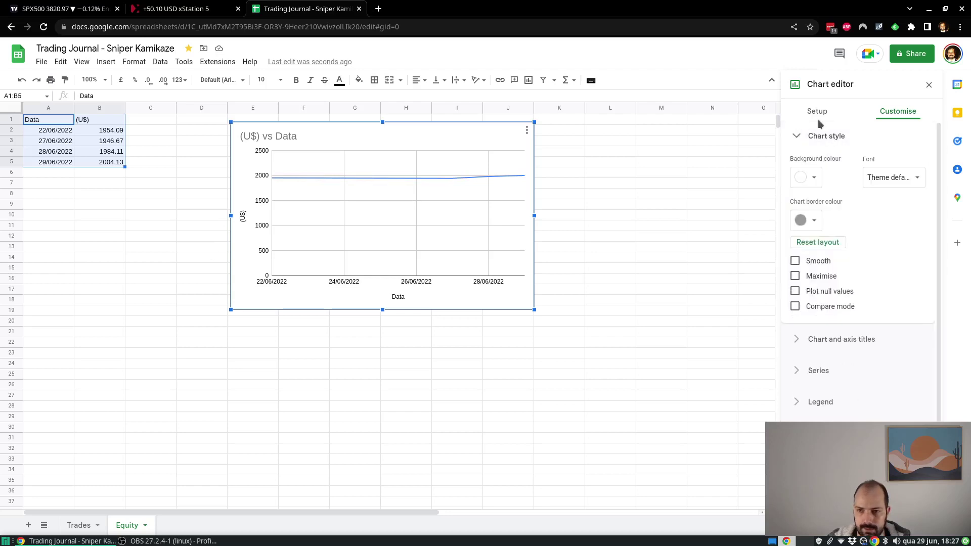
pyautogui.click(818, 113)
pyautogui.click(909, 119)
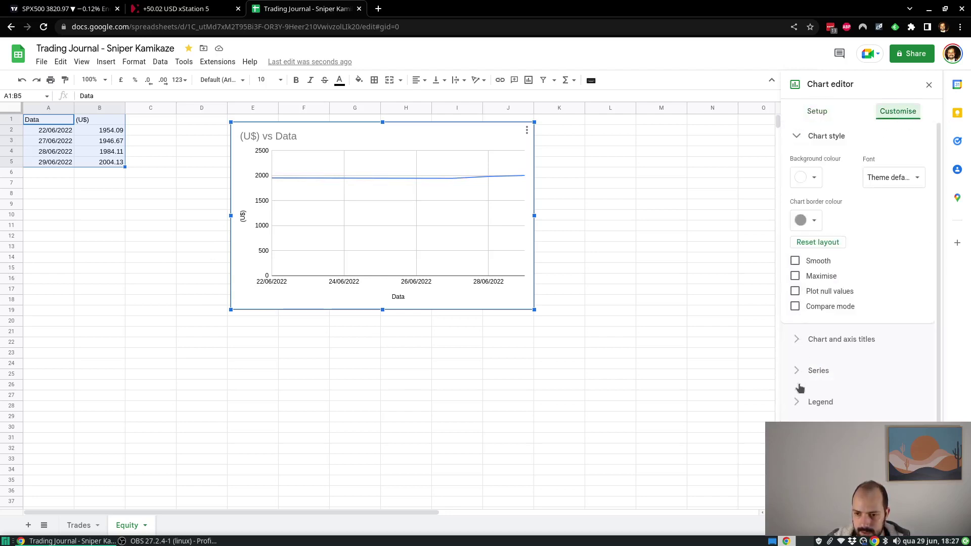
pyautogui.click(829, 464)
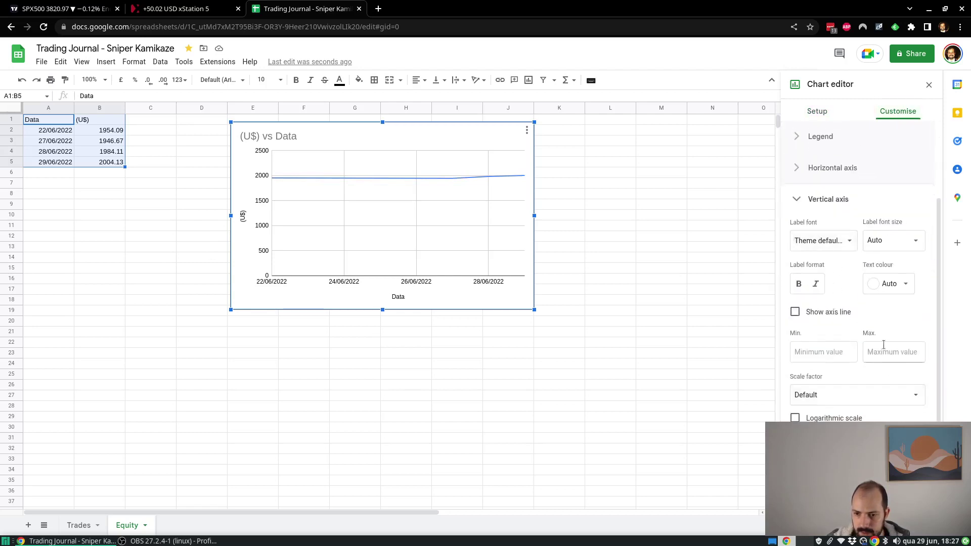
pyautogui.click(807, 346)
pyautogui.write('1950')
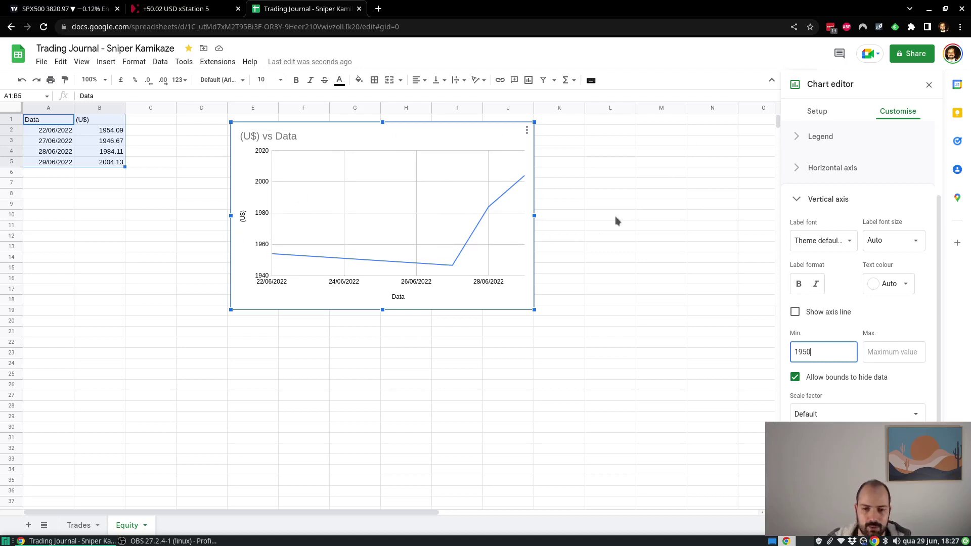
pyautogui.click(616, 184)
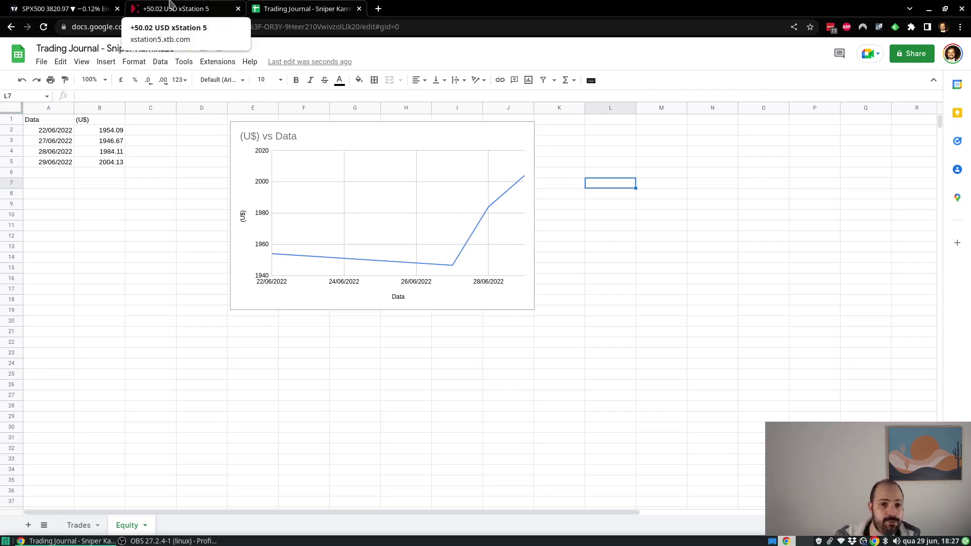
# Switch to TradingView, trace the June decline on the SPX500 daily chart with a brush stroke, and delete the stroke.
pyautogui.click(61, 8)
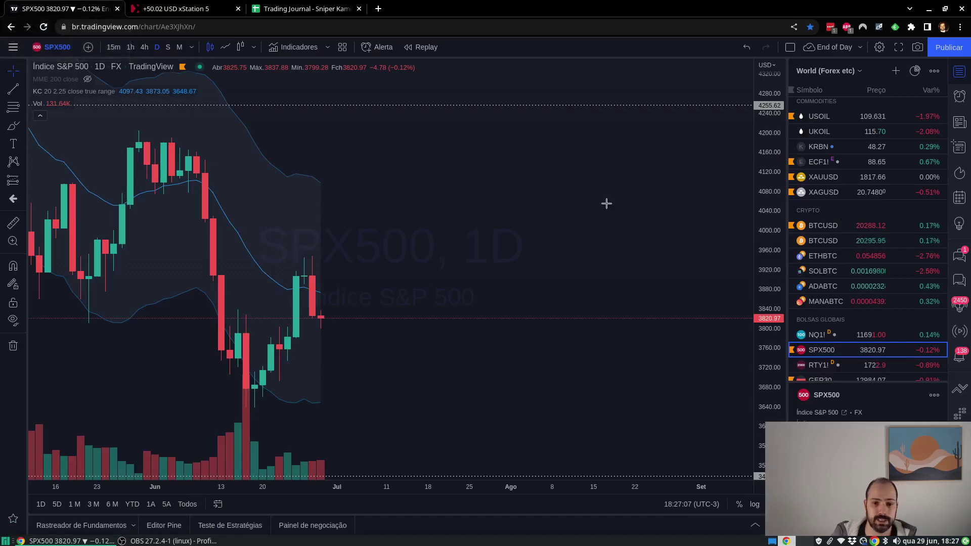
pyautogui.scroll(-3, 622, 314)
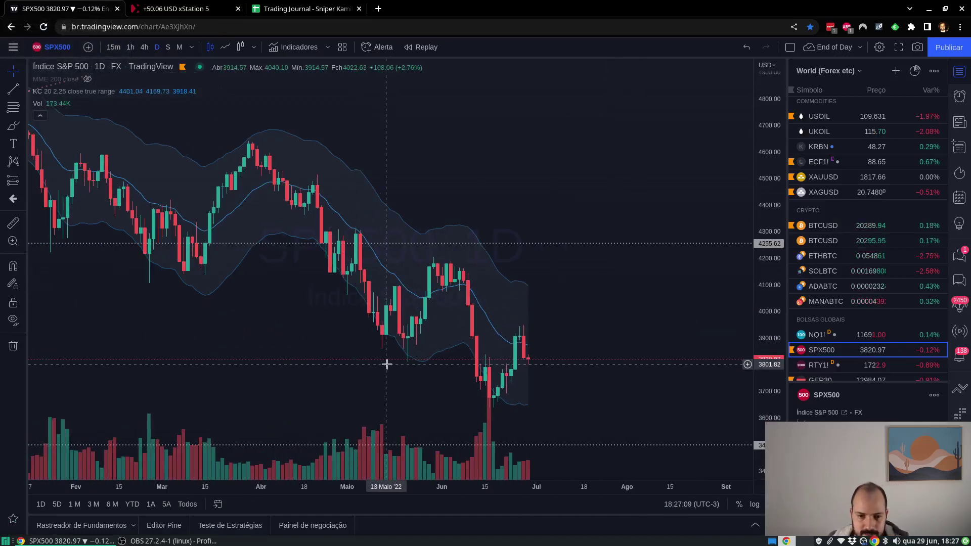
pyautogui.scroll(2, 400, 344)
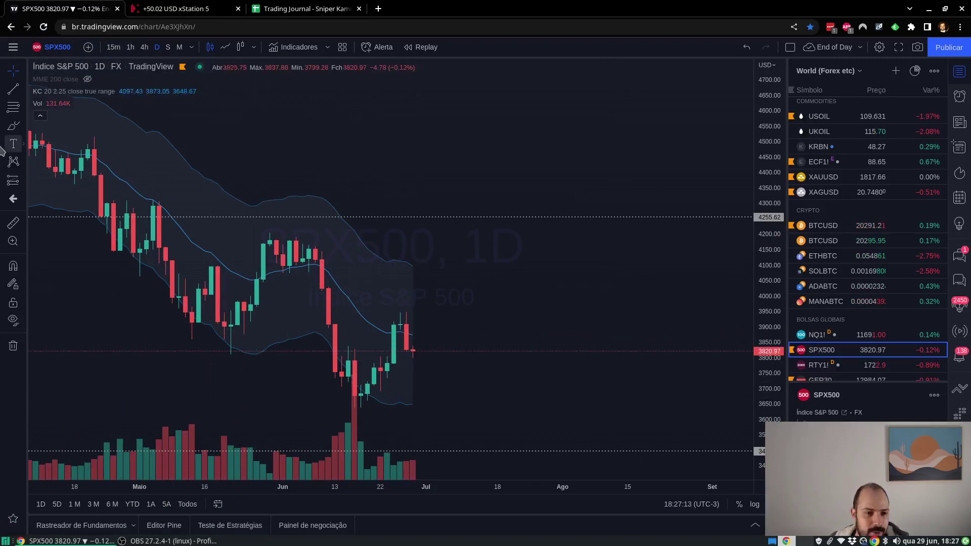
pyautogui.click(12, 126)
pyautogui.moveTo(308, 259)
pyautogui.mouseDown()
pyautogui.moveTo(355, 408)
pyautogui.moveTo(407, 319)
pyautogui.moveTo(387, 325)
pyautogui.moveTo(407, 322)
pyautogui.moveTo(420, 357)
pyautogui.mouseUp()
pyautogui.press('Delete')
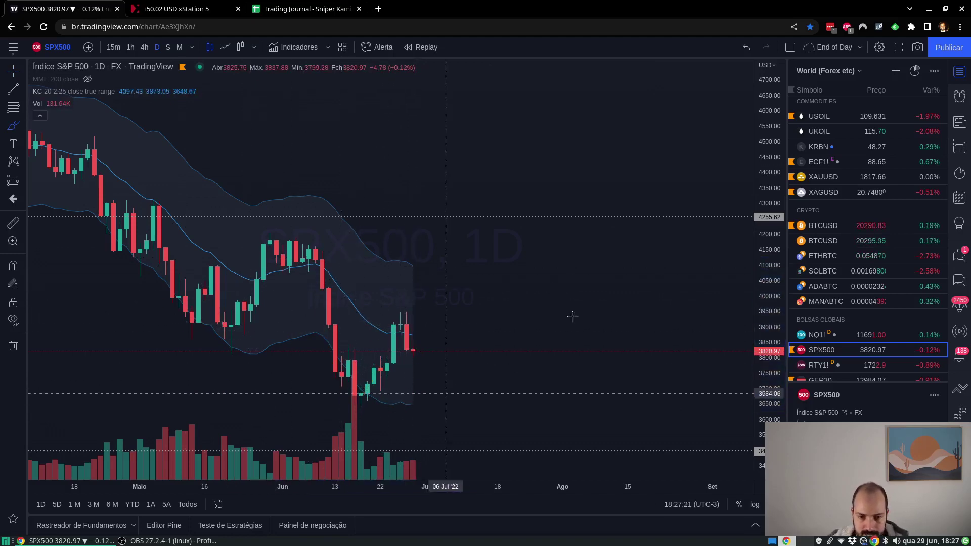
pyautogui.scroll(-3, 299, 351)
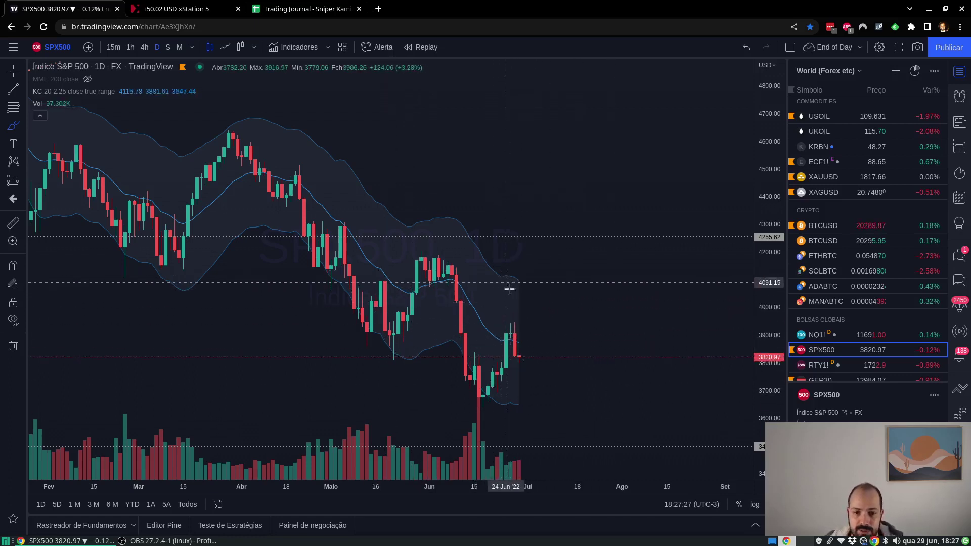
# Check the US500 stop level in xStation 5 and add a horizontal ray at 3994 to the SPX500 chart in TradingView.
pyautogui.click(161, 6)
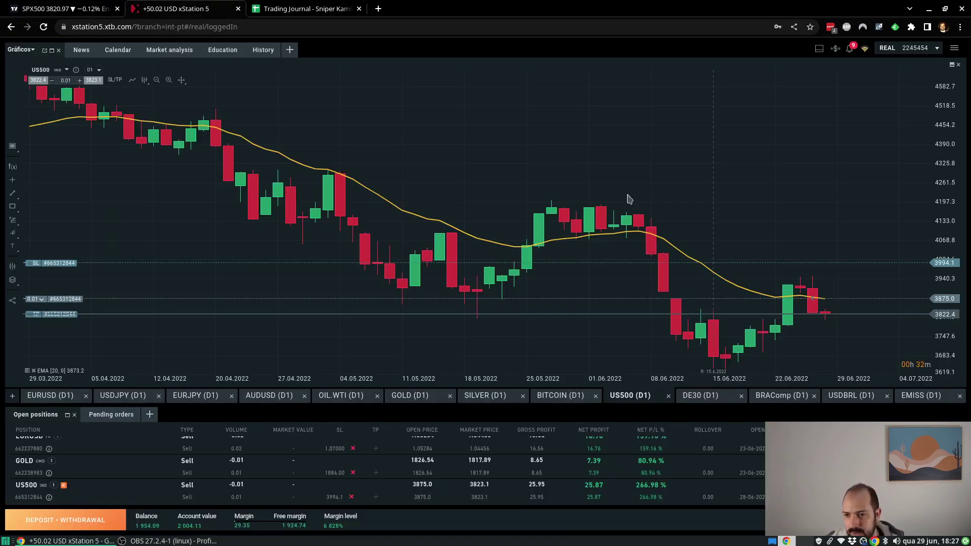
pyautogui.click(268, 6)
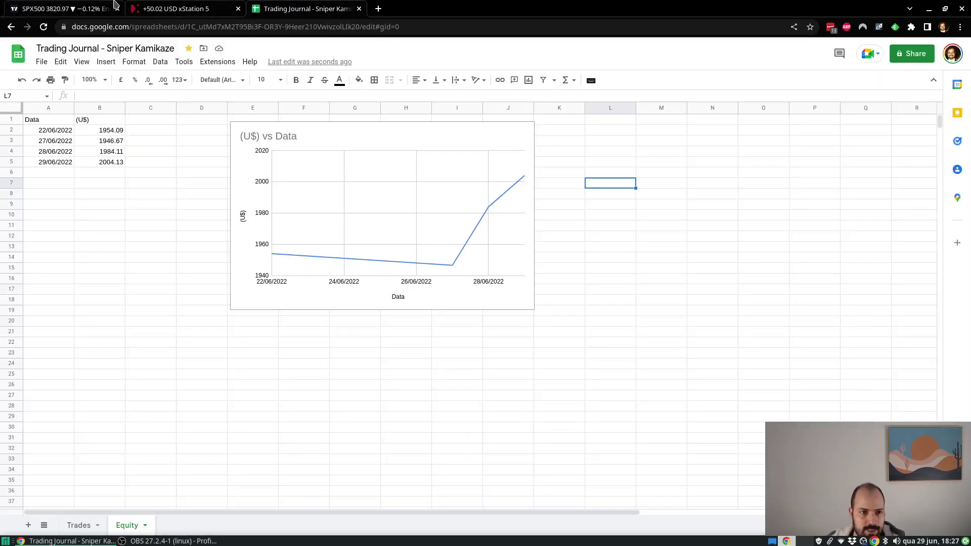
pyautogui.click(53, 6)
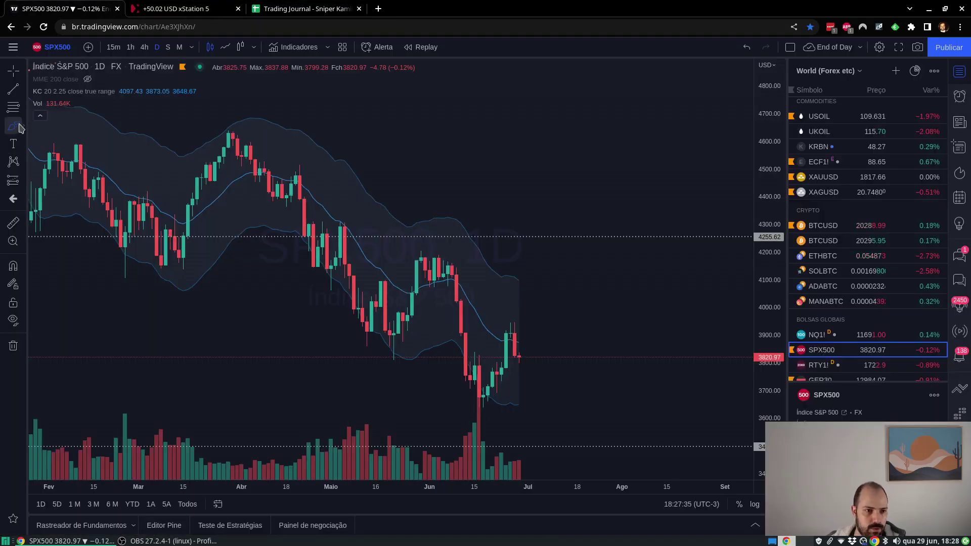
pyautogui.click(23, 90)
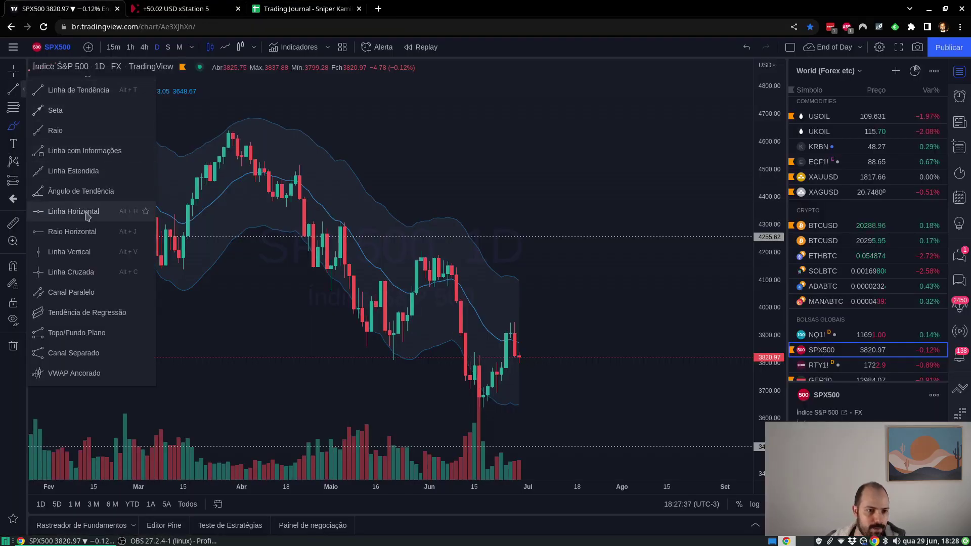
pyautogui.click(73, 232)
pyautogui.click(533, 316)
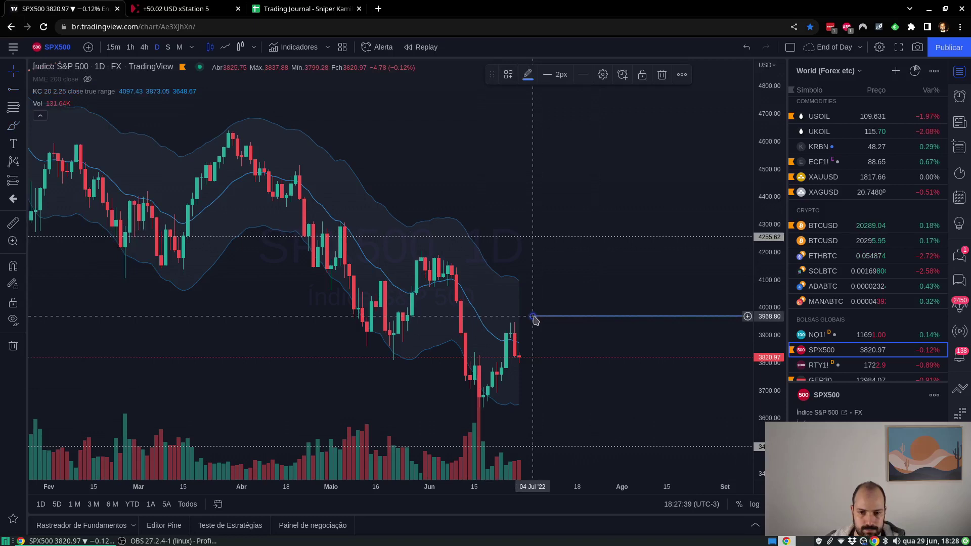
pyautogui.doubleClick(534, 318)
pyautogui.write('39')
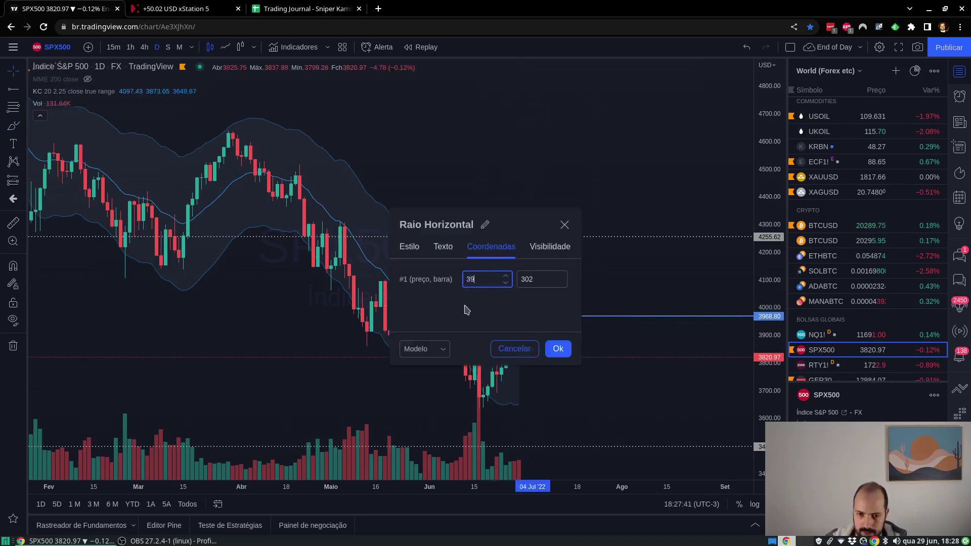
pyautogui.write('94')
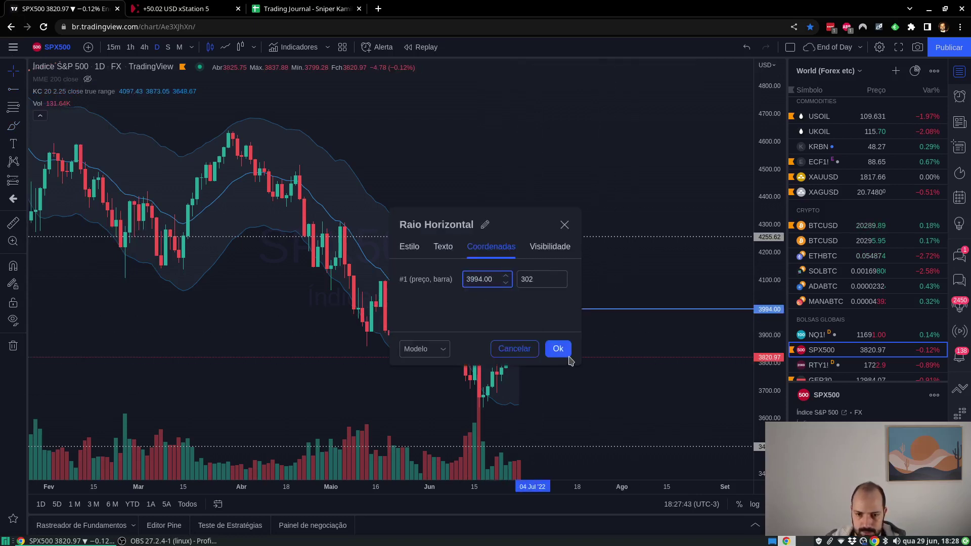
pyautogui.click(558, 348)
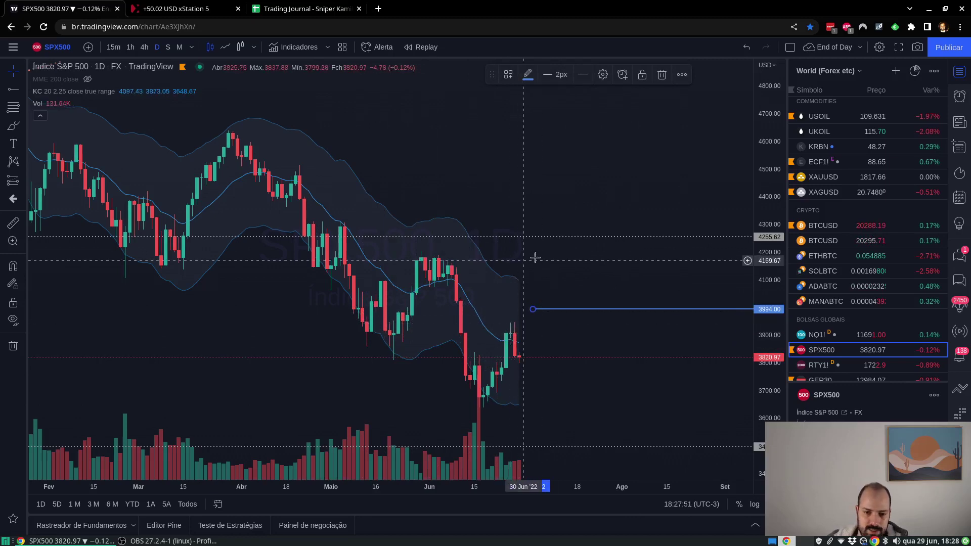
# Glance at xStation 5 and the Trading Journal, then return to TradingView and open the GER30 chart from the watchlist.
pyautogui.hotkey('ctrl', 'Tab')
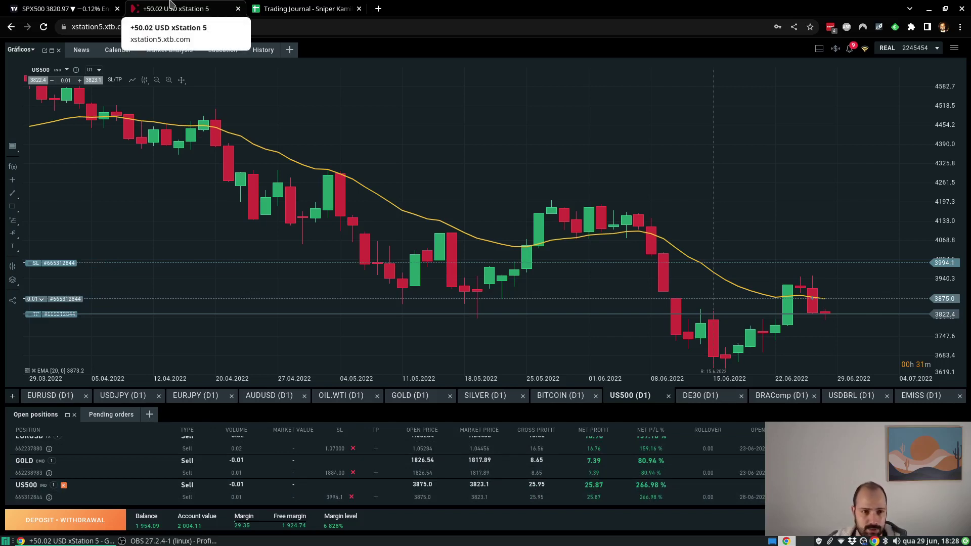
pyautogui.click(304, 8)
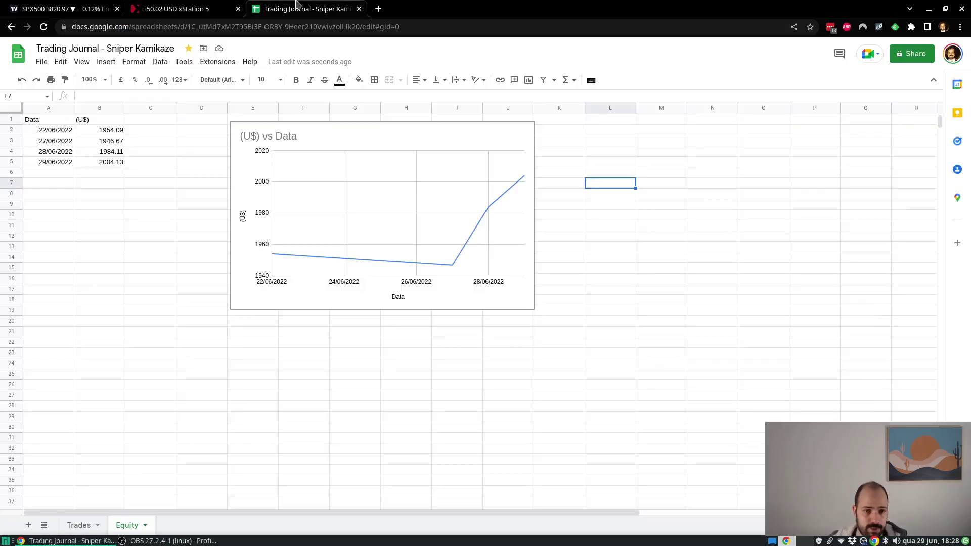
pyautogui.click(152, 9)
pyautogui.click(31, 3)
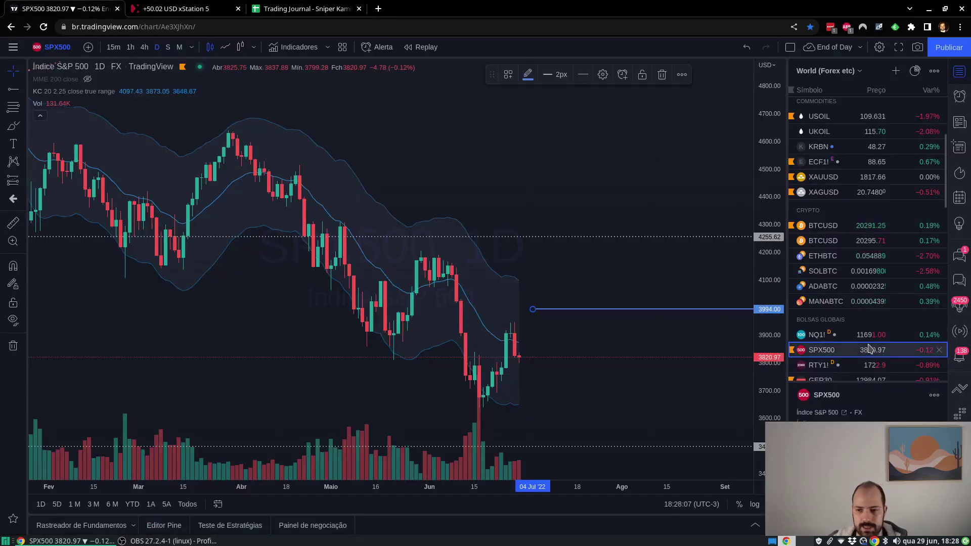
pyautogui.scroll(-3, 831, 215)
pyautogui.click(830, 221)
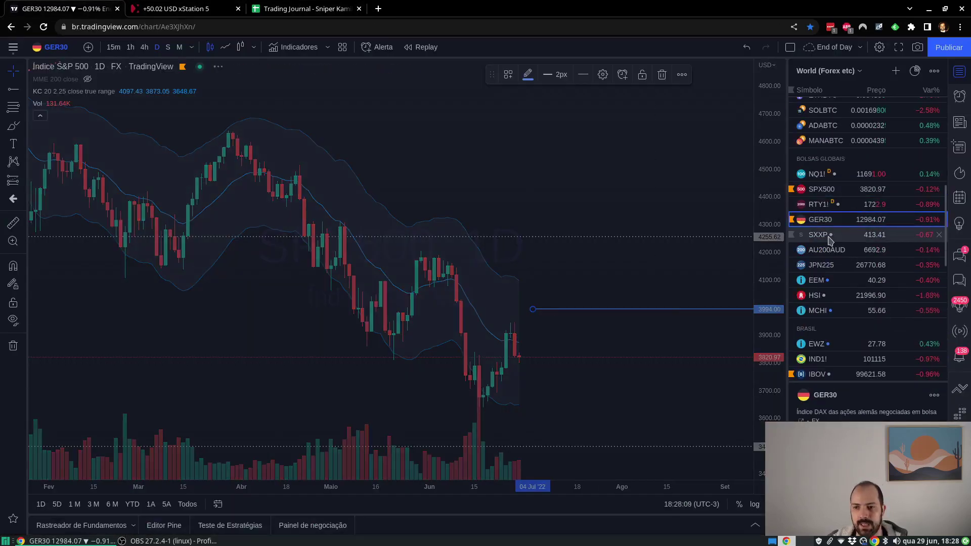